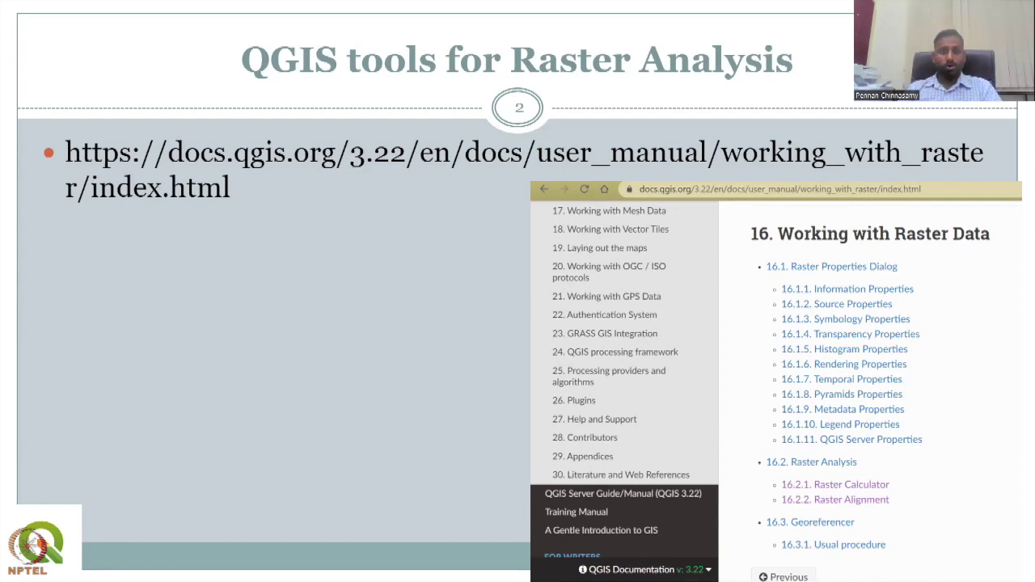
# Step: Switch to the QGIS Documentation page and scroll up the Working with Raster Data chapter contents
pyautogui.hotkey('alt', 'Tab')
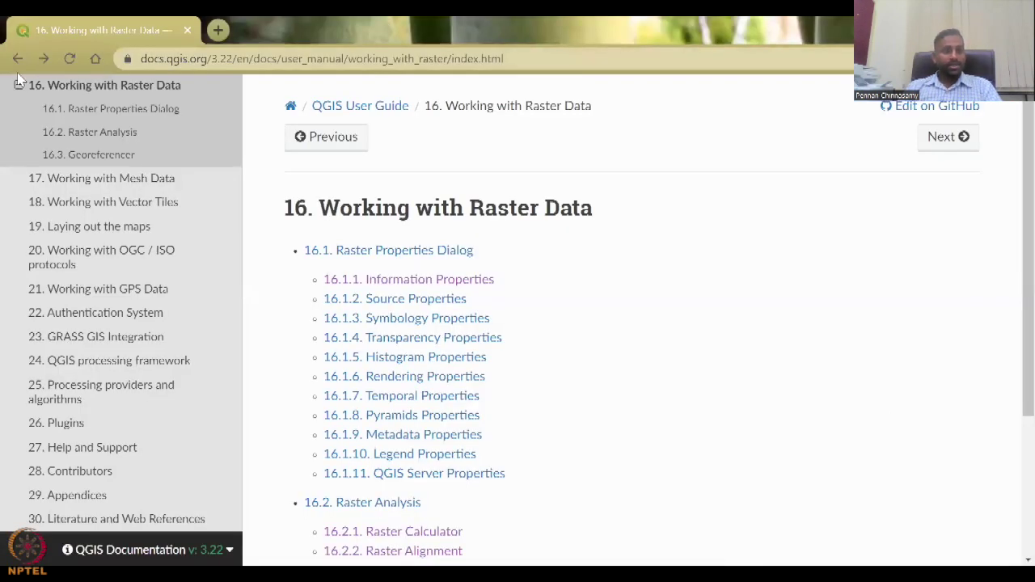
pyautogui.scroll(2, 109, 190)
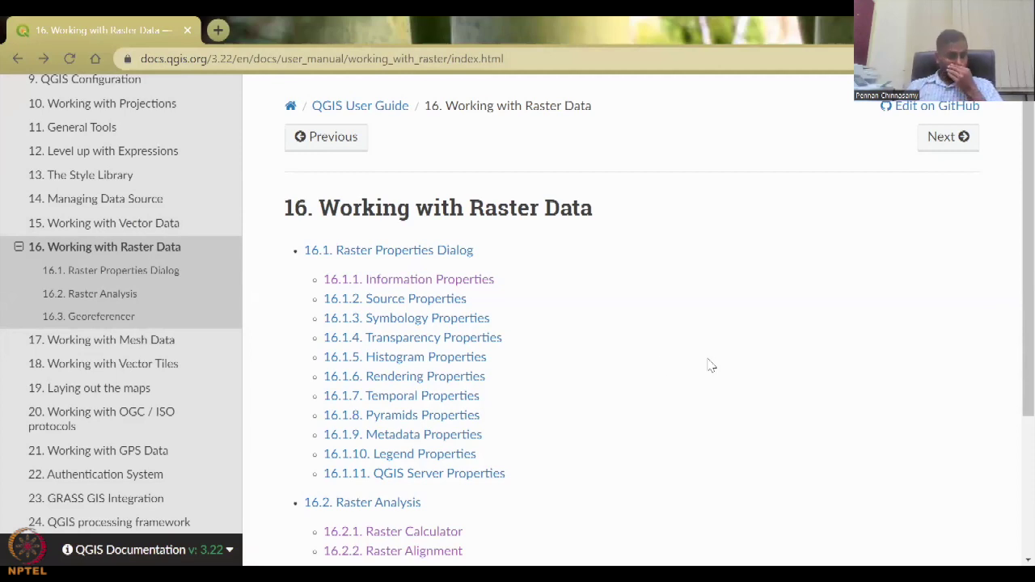
# Step: Open 16.1.1 Information Properties and scroll to Source Properties and the Fig. 16.1 Layer Properties figure
pyautogui.click(470, 282)
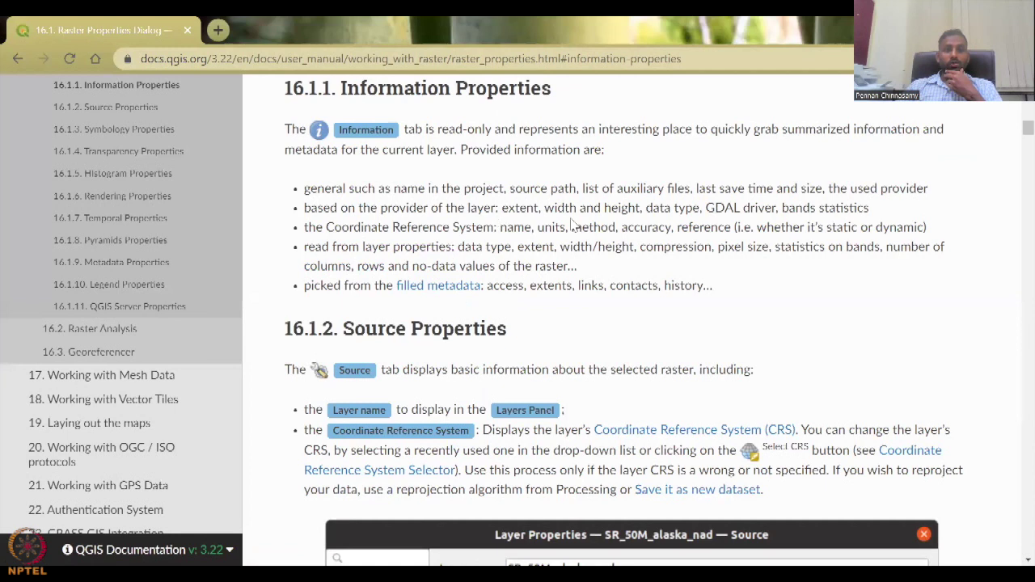
pyautogui.scroll(-3, 473, 388)
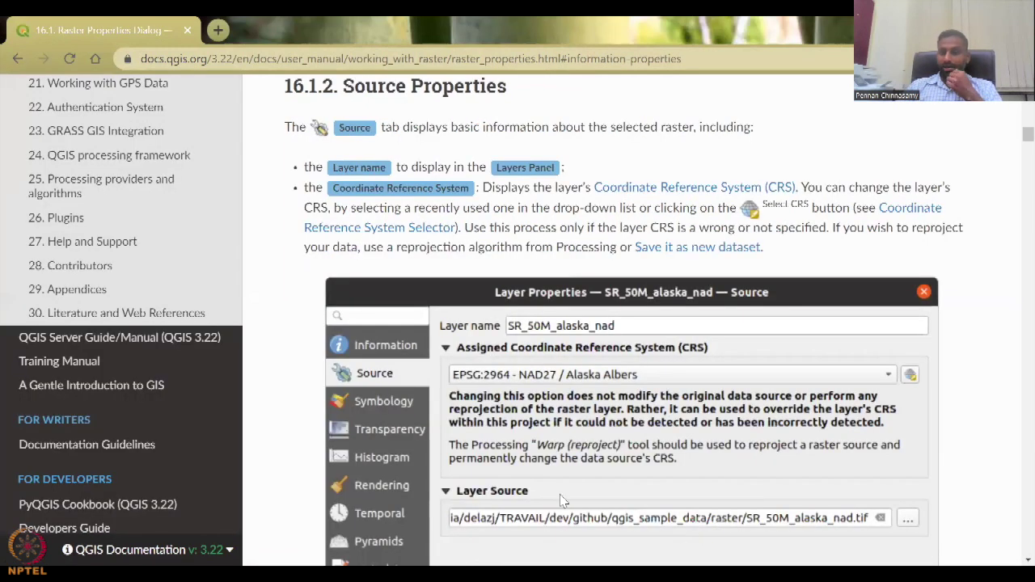
pyautogui.scroll(-3, 486, 384)
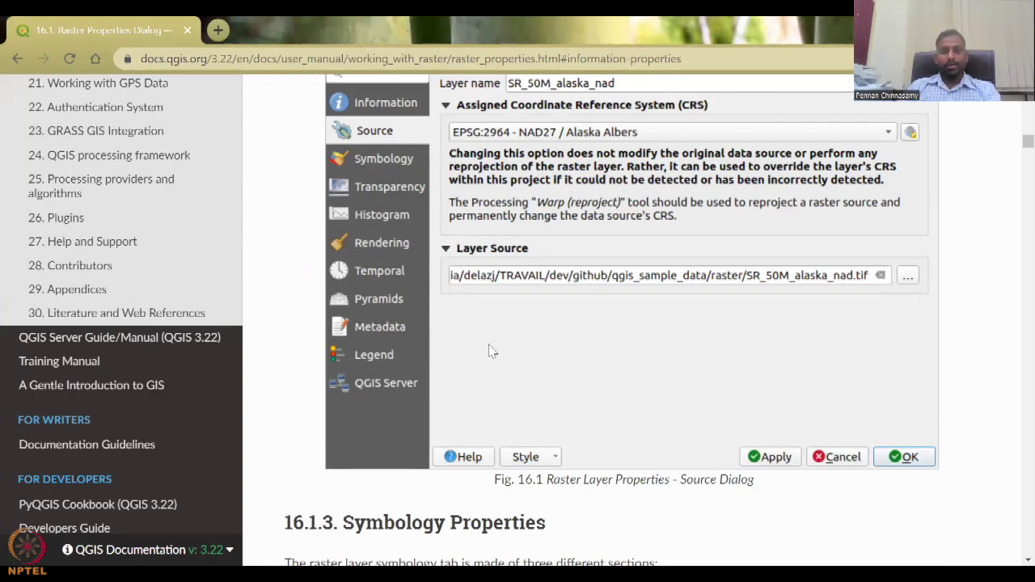
pyautogui.scroll(-4, 488, 351)
pyautogui.scroll(5, 408, 380)
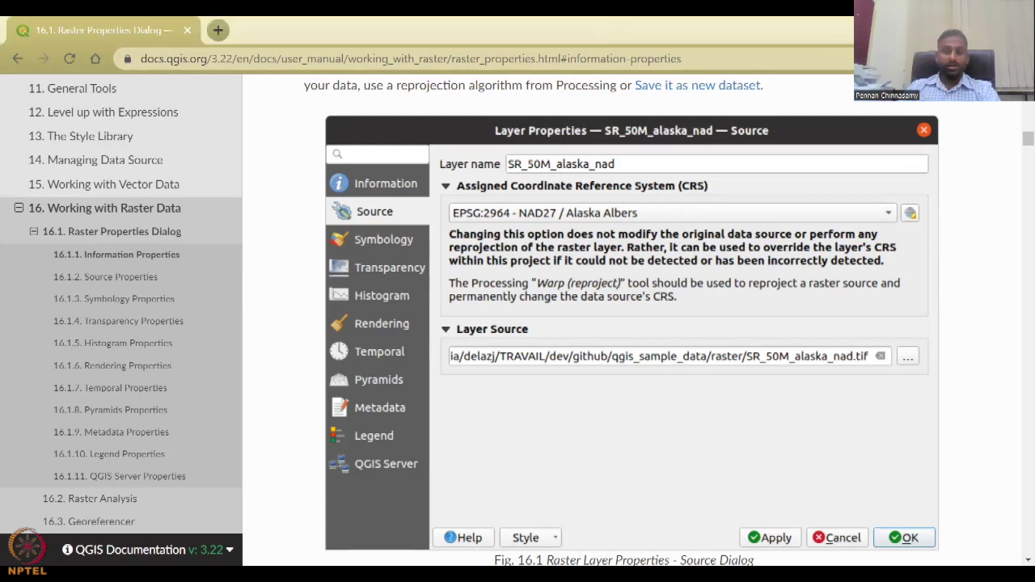
# Step: Back in QGIS, zoom to the full world raster, close Identify Results, and select the Pan tool
pyautogui.hotkey('alt', 'Tab')
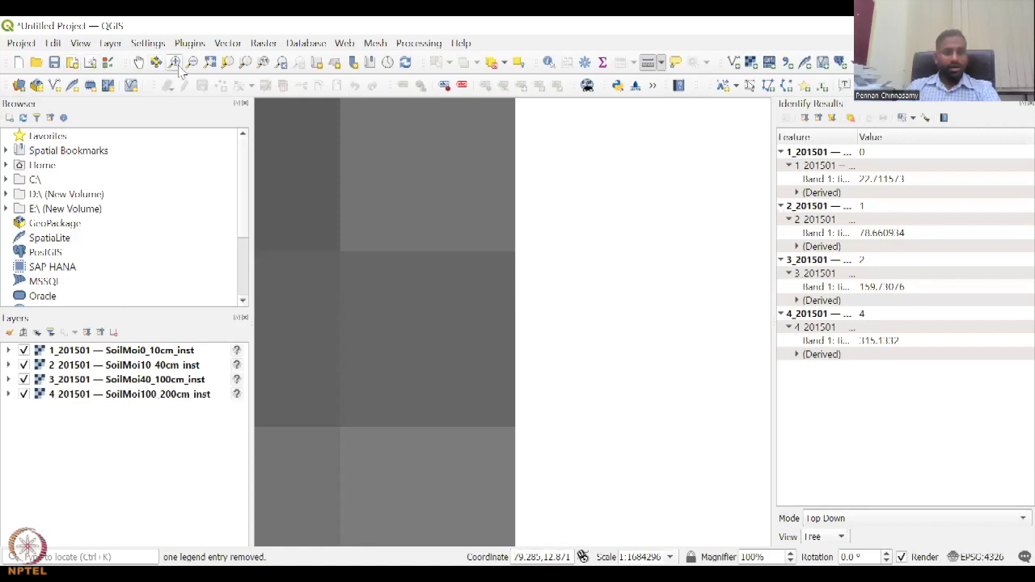
pyautogui.click(210, 62)
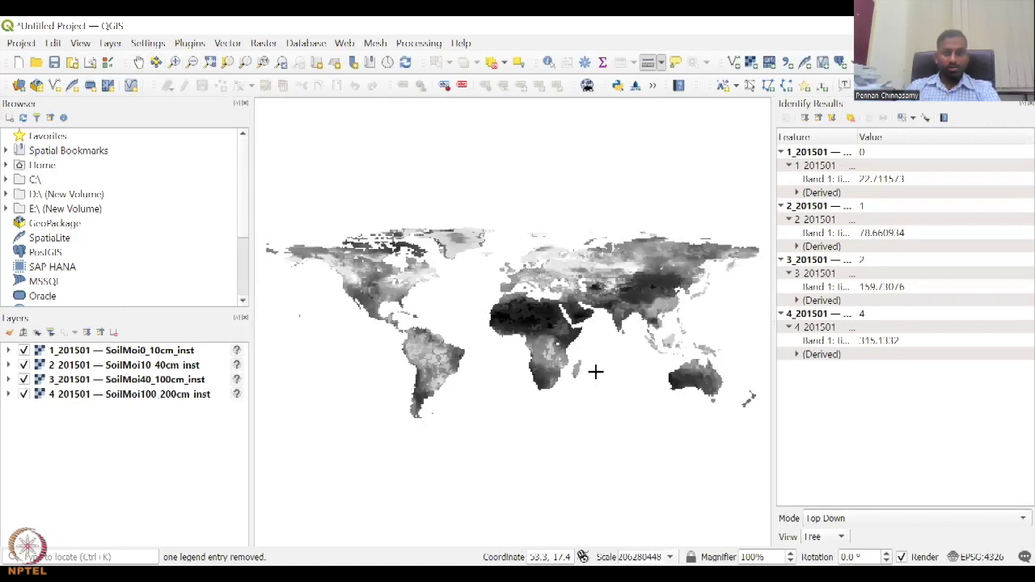
pyautogui.click(1028, 104)
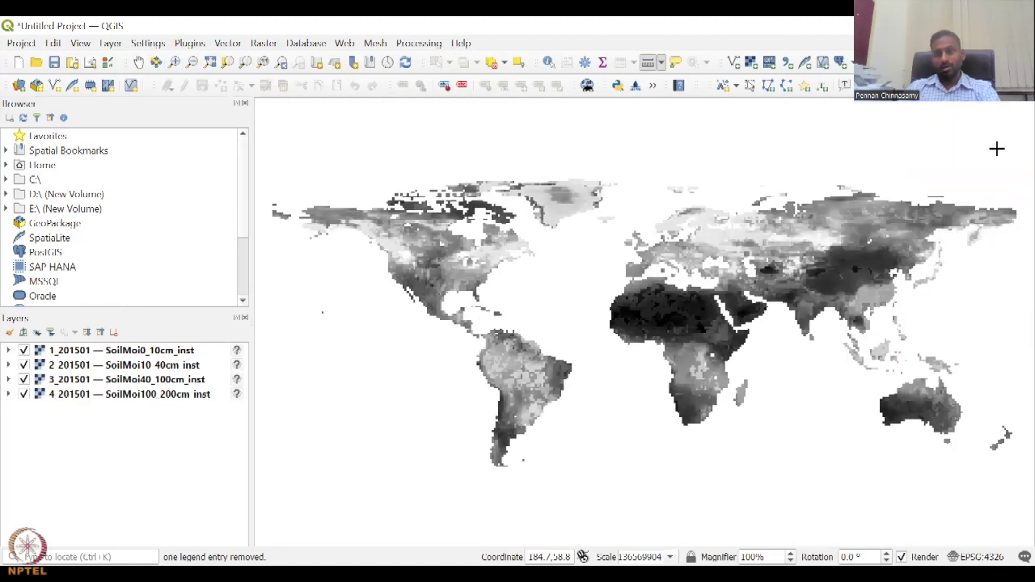
pyautogui.click(138, 62)
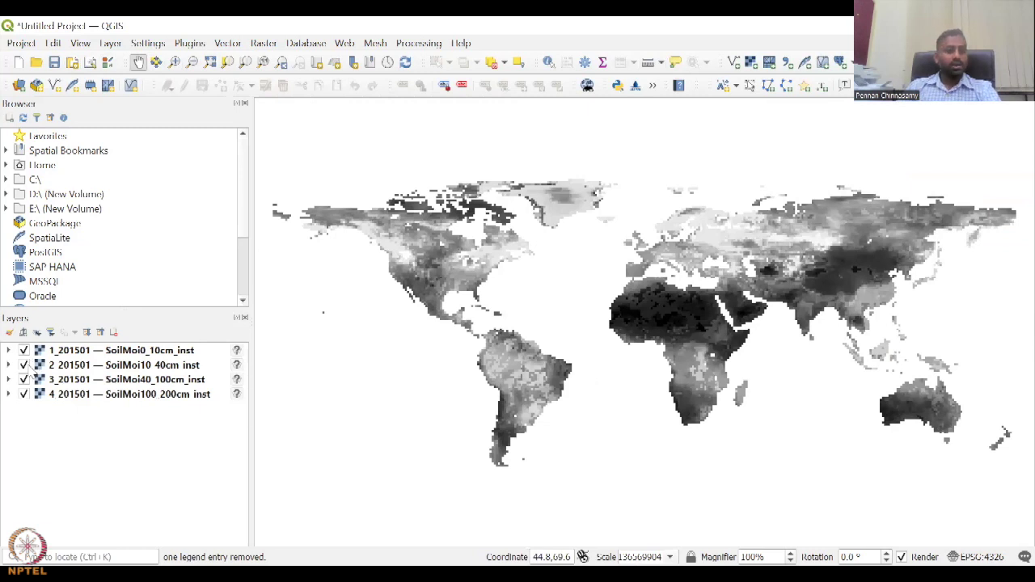
# Step: Hide the 10–40, 40–100 and 100–200 cm soil moisture layers
pyautogui.click(23, 365)
pyautogui.click(23, 379)
pyautogui.click(24, 394)
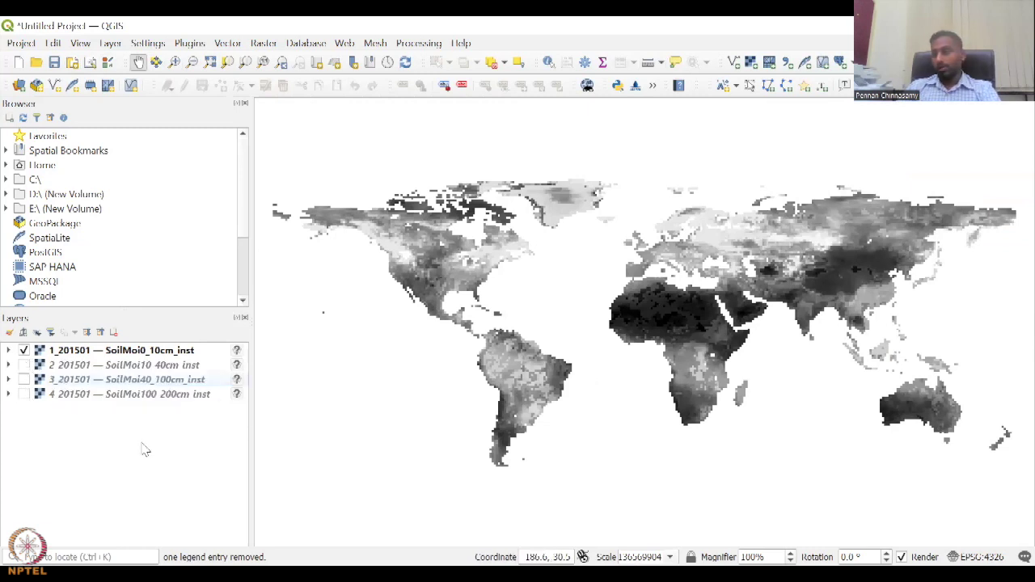
# Step: Open the 1_201501 SoilMoi0_10cm layer's Properties on the Information page
pyautogui.click(168, 352)
pyautogui.rightClick(169, 352)
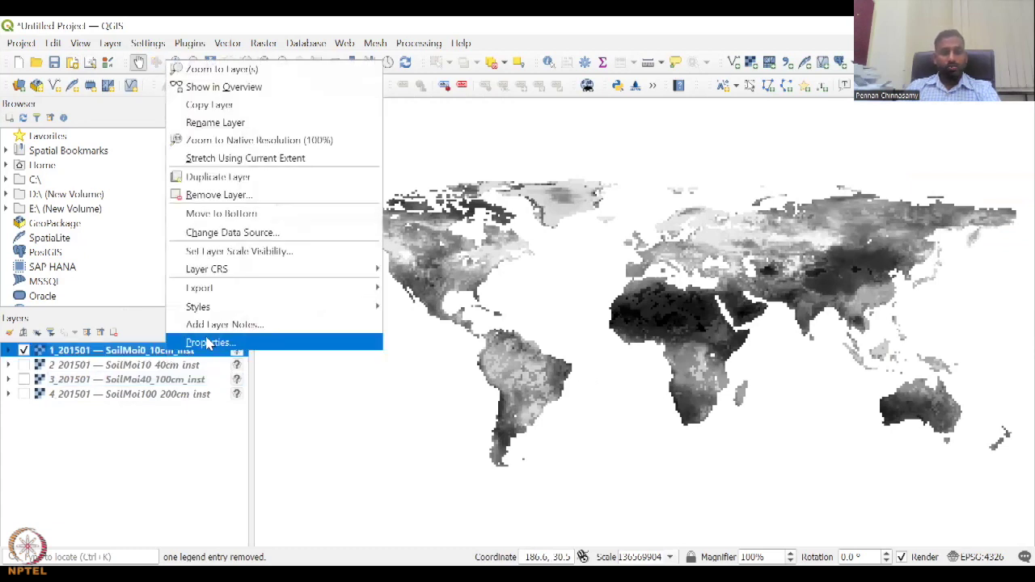
pyautogui.click(647, 386)
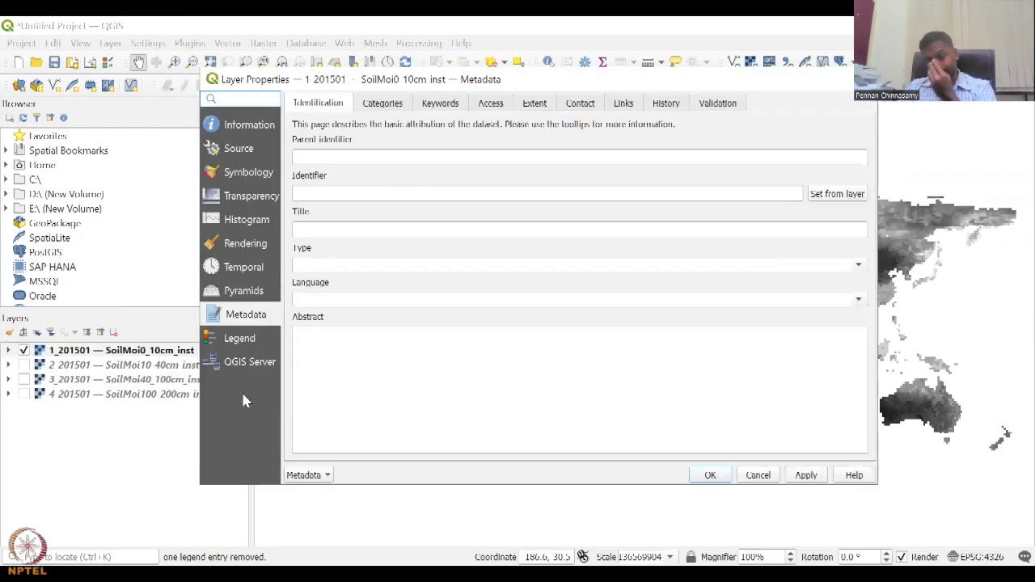
pyautogui.click(250, 127)
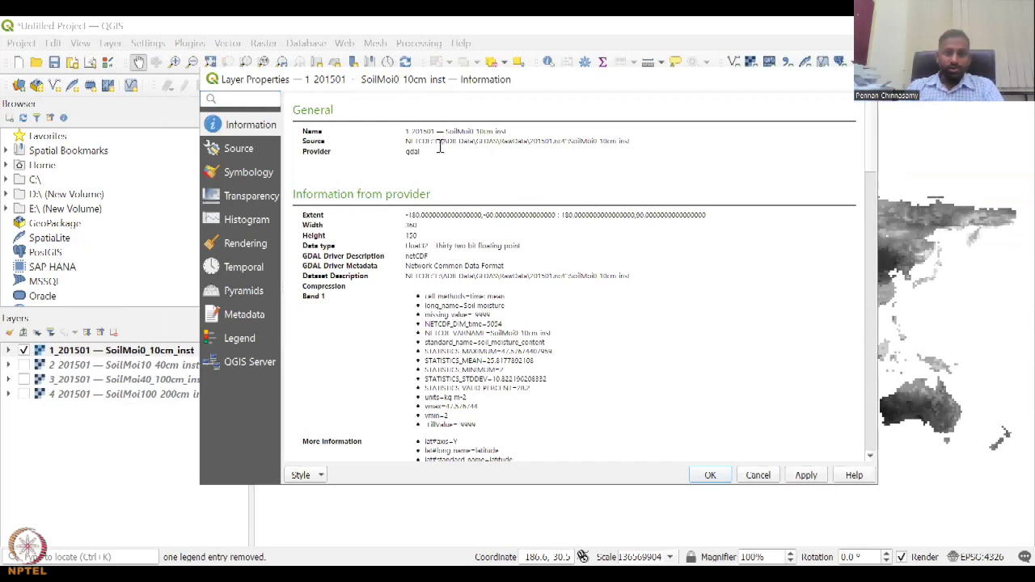
# Step: Highlight the source path and gdal provider, then scroll through extent, band statistics and metadata
pyautogui.moveTo(634, 141); pyautogui.dragTo(612, 141)
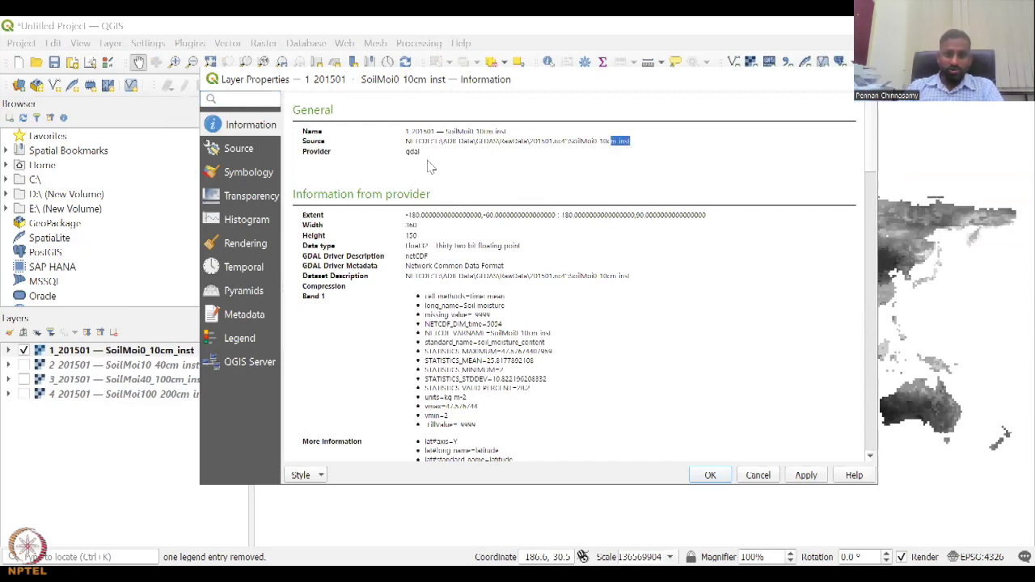
pyautogui.tripleClick(417, 152)
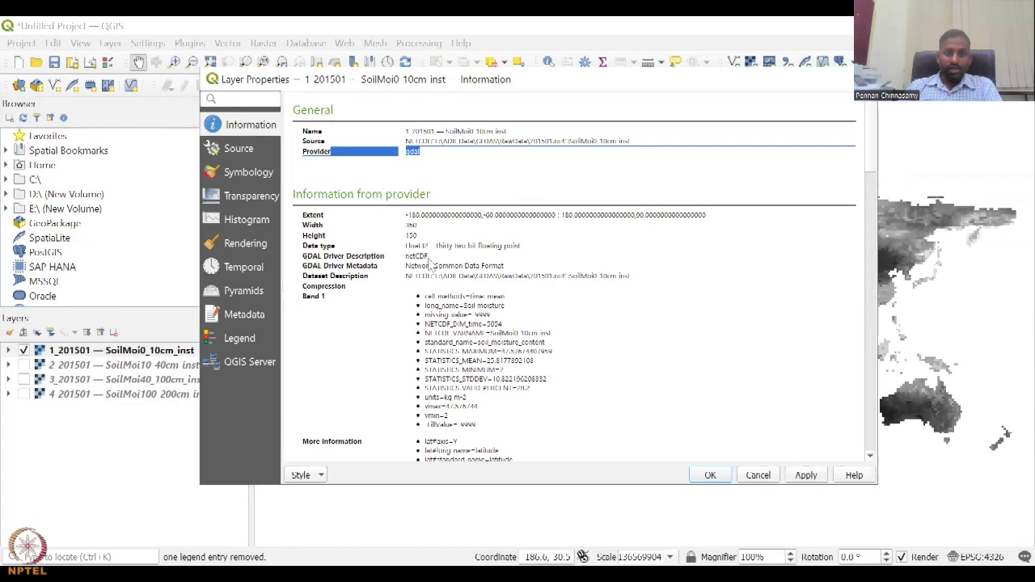
pyautogui.scroll(-5, 447, 372)
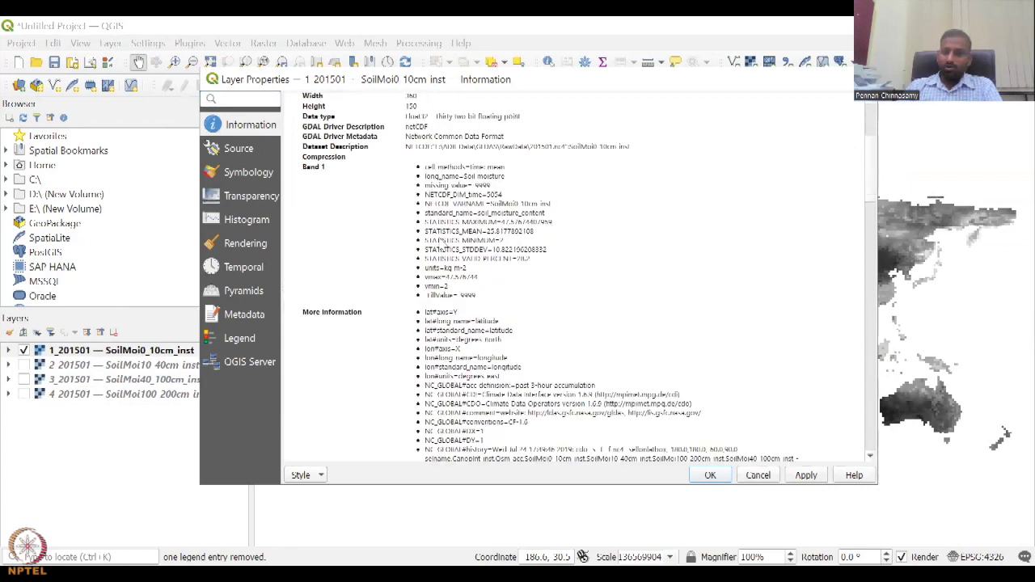
pyautogui.scroll(-15, 449, 308)
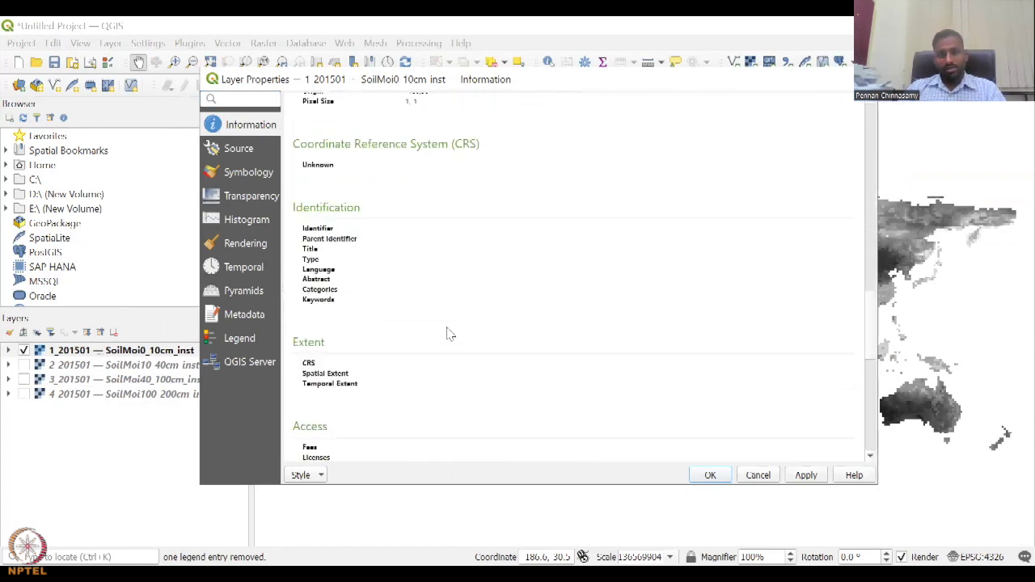
pyautogui.scroll(-10, 449, 333)
pyautogui.scroll(6, 449, 333)
pyautogui.scroll(-2, 449, 333)
pyautogui.scroll(3, 474, 283)
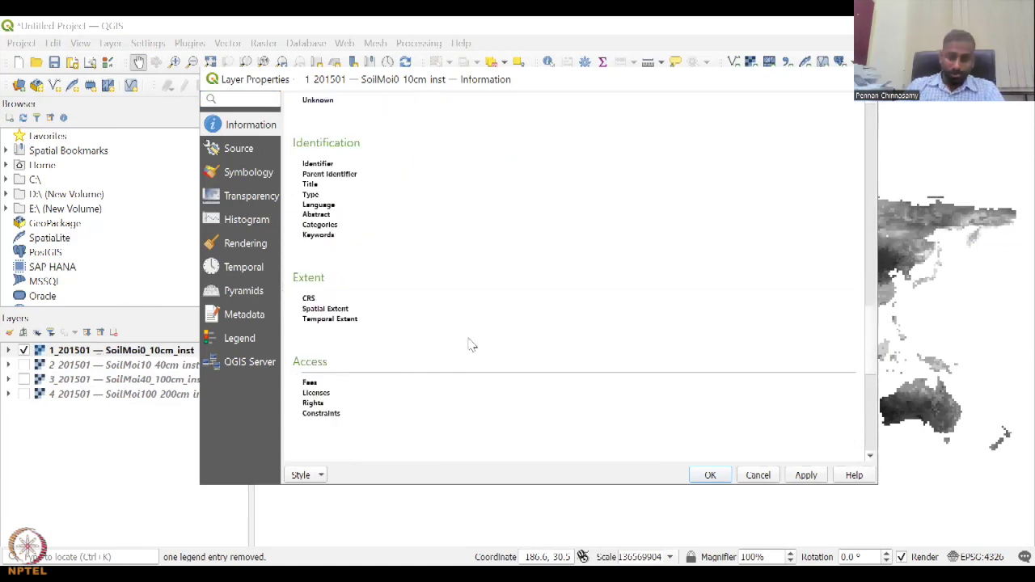
pyautogui.scroll(10, 468, 340)
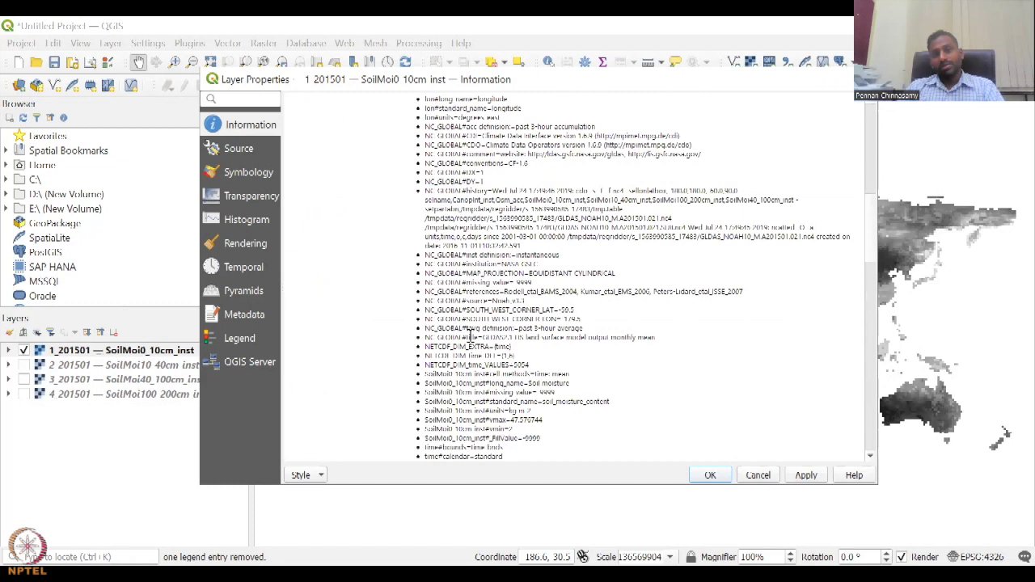
pyautogui.scroll(4, 469, 333)
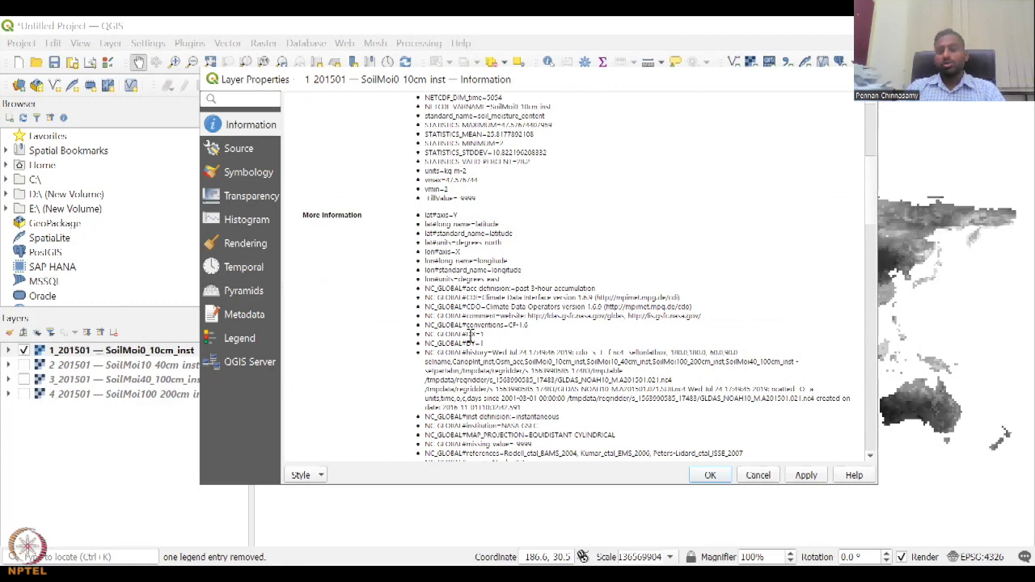
pyautogui.scroll(6, 469, 335)
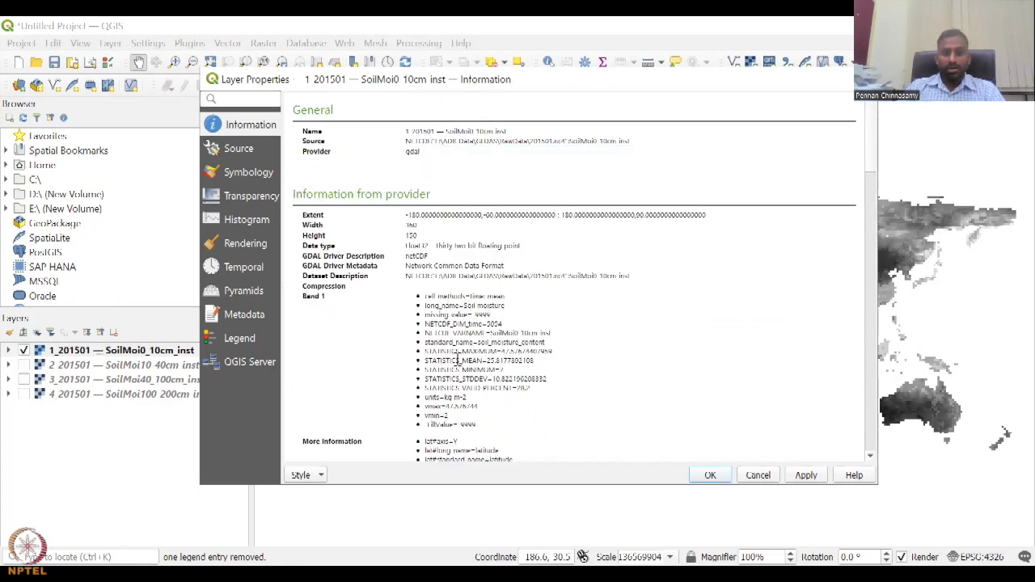
pyautogui.scroll(-6, 458, 360)
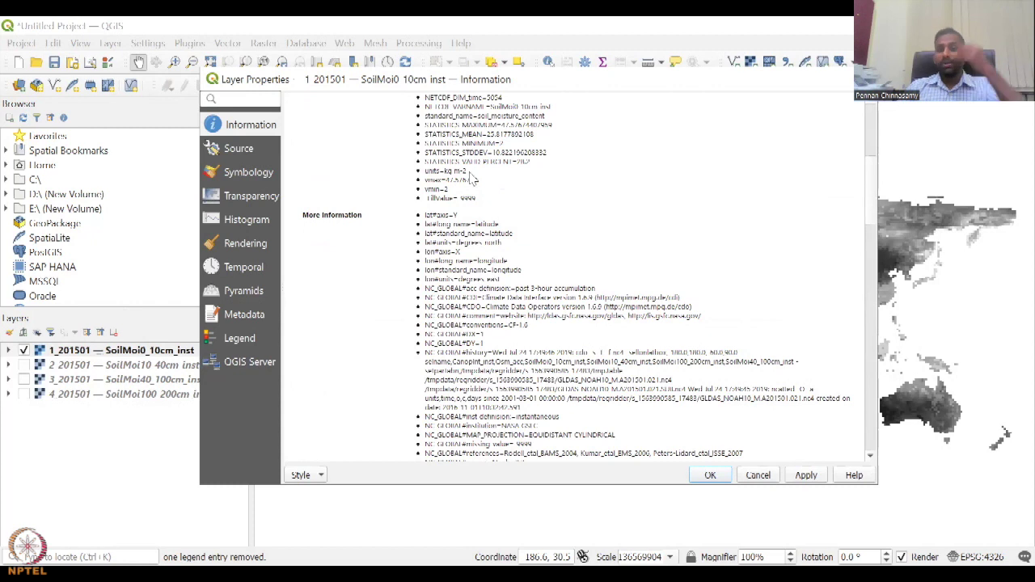
pyautogui.scroll(1, 477, 192)
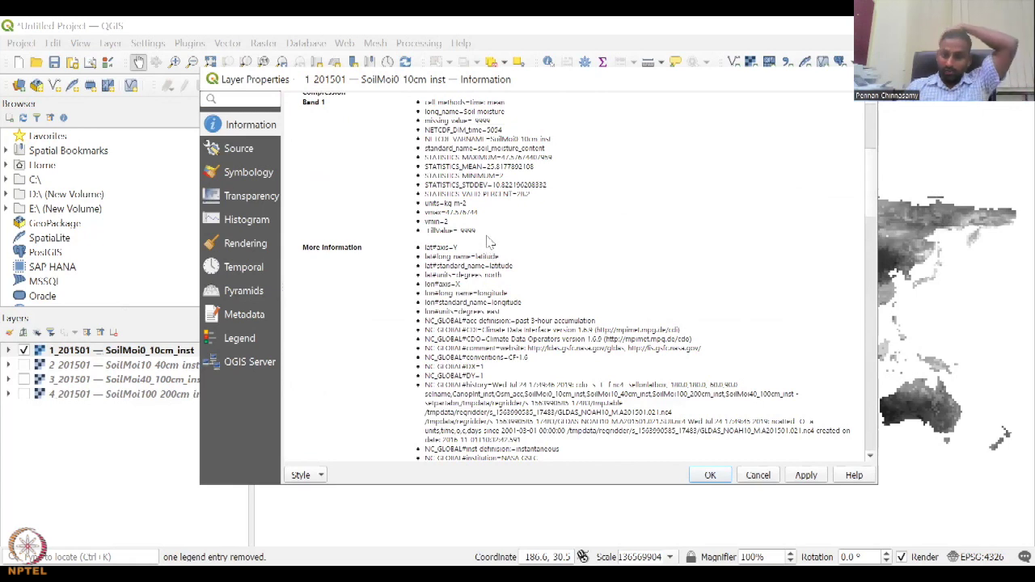
pyautogui.scroll(5, 503, 321)
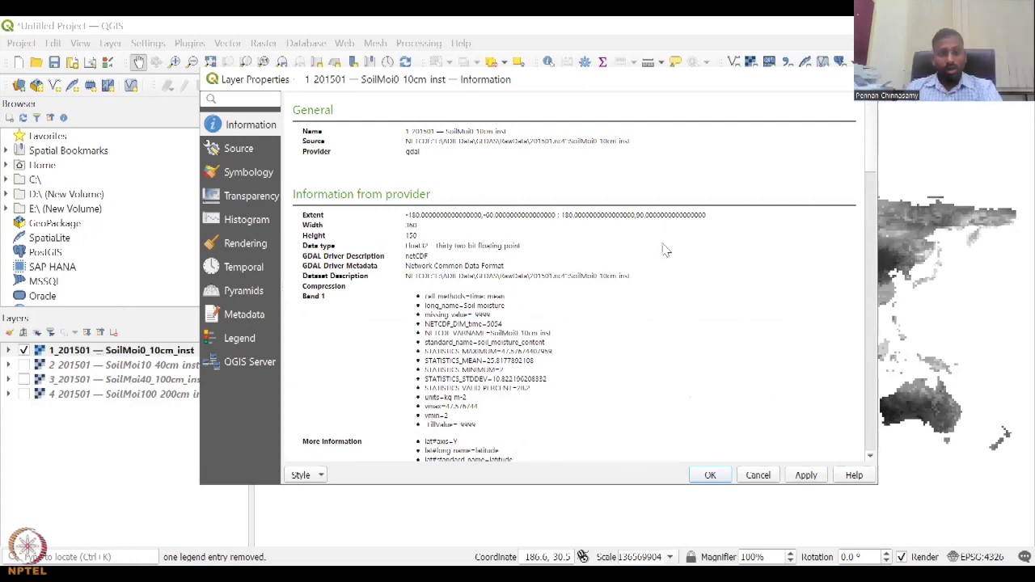
pyautogui.scroll(-10, 665, 259)
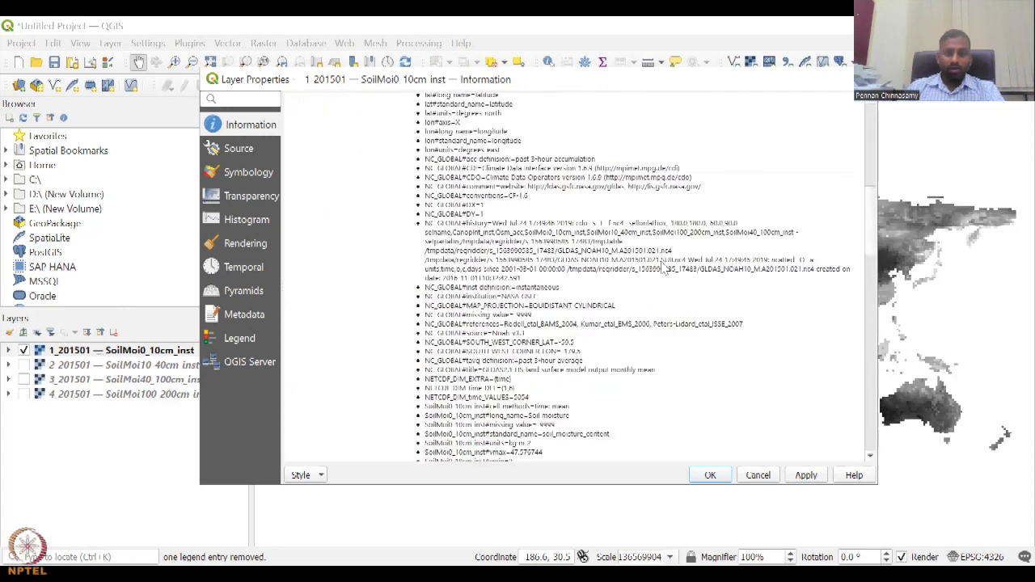
pyautogui.scroll(-3, 453, 323)
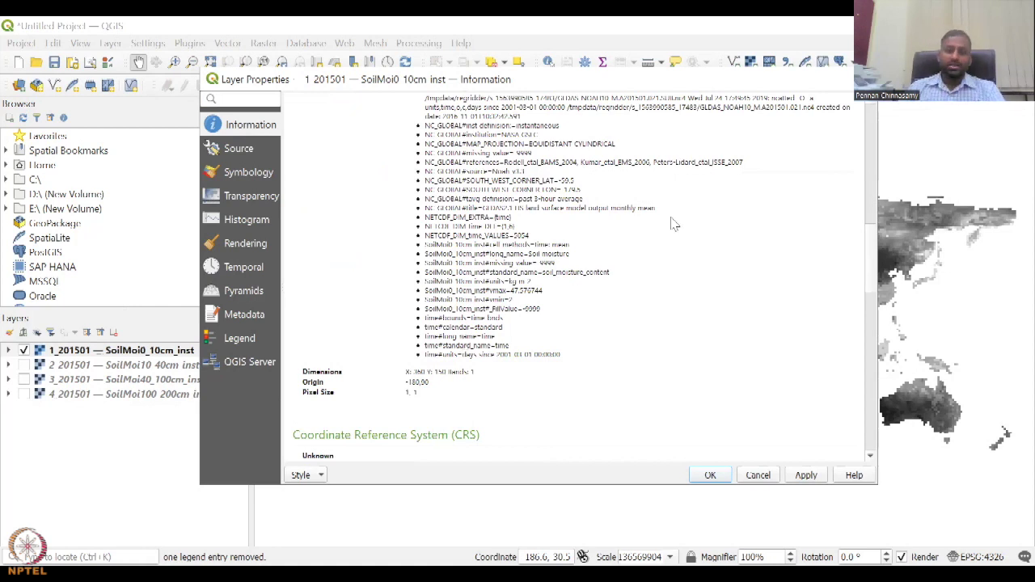
pyautogui.scroll(-3, 620, 337)
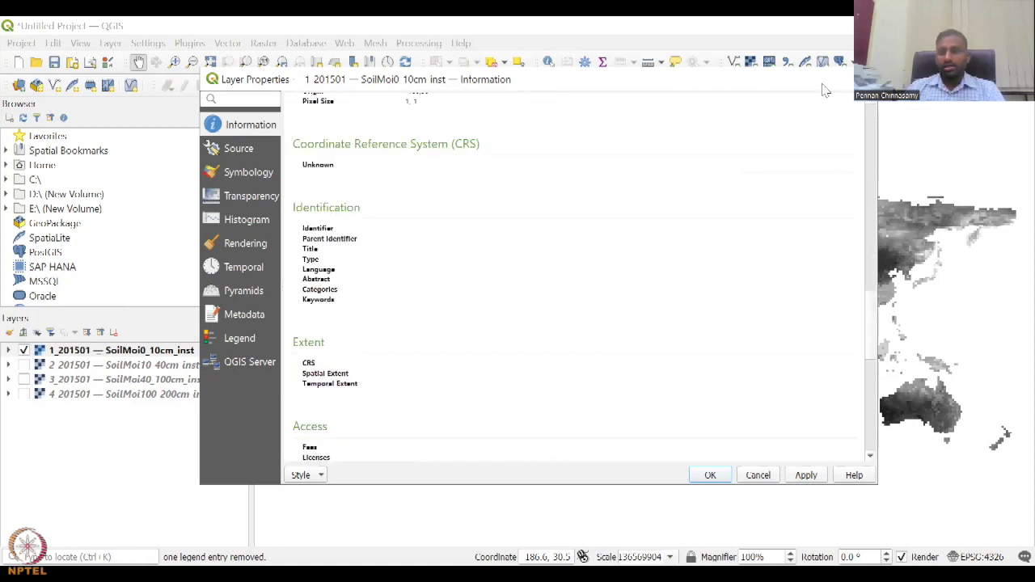
# Step: In Source settings, assign the project CRS EPSG:4326 - WGS 84 to the layer
pyautogui.moveTo(823, 91); pyautogui.dragTo(686, 135)
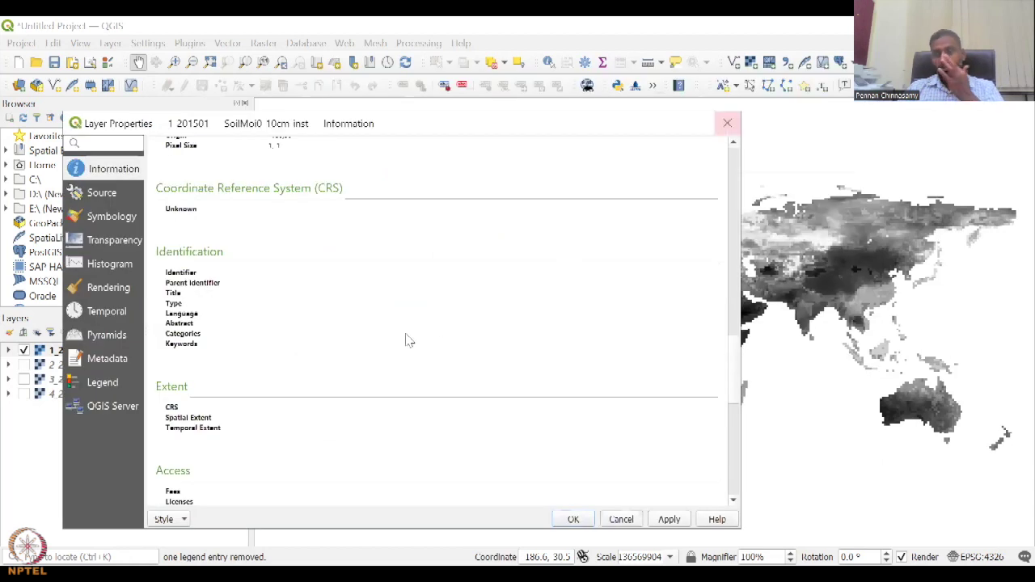
pyautogui.click(103, 195)
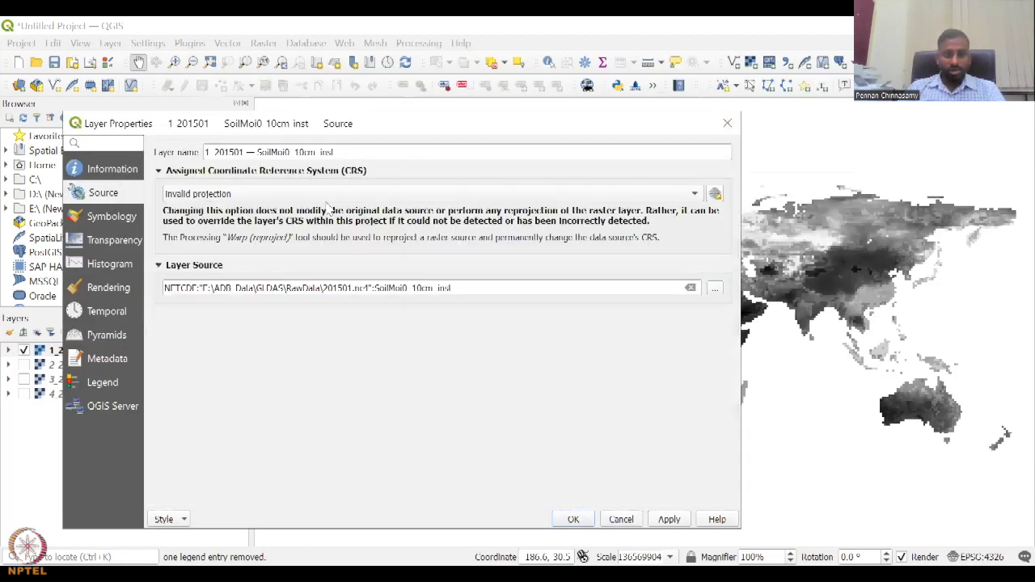
pyautogui.click(376, 194)
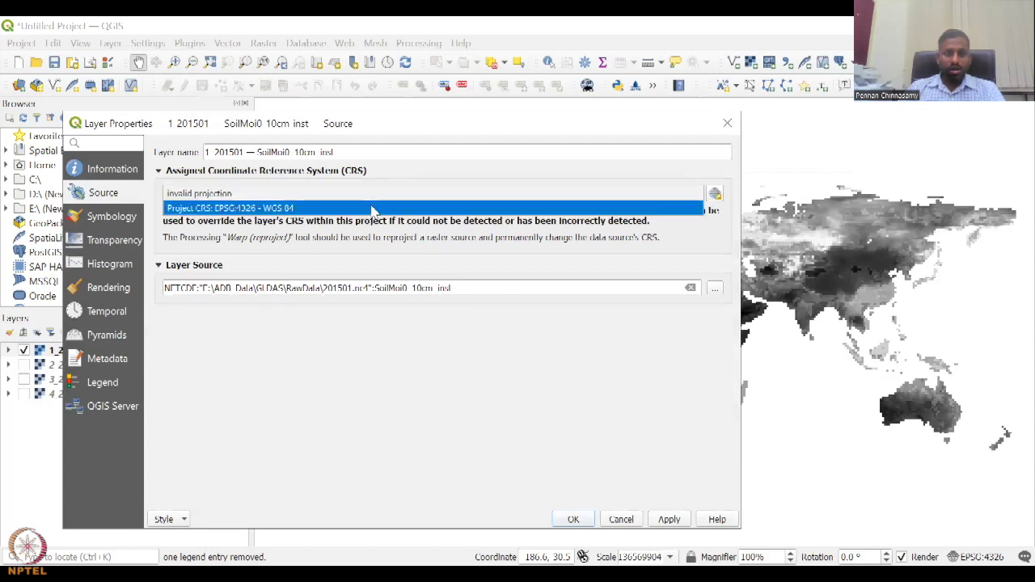
pyautogui.press('Return')
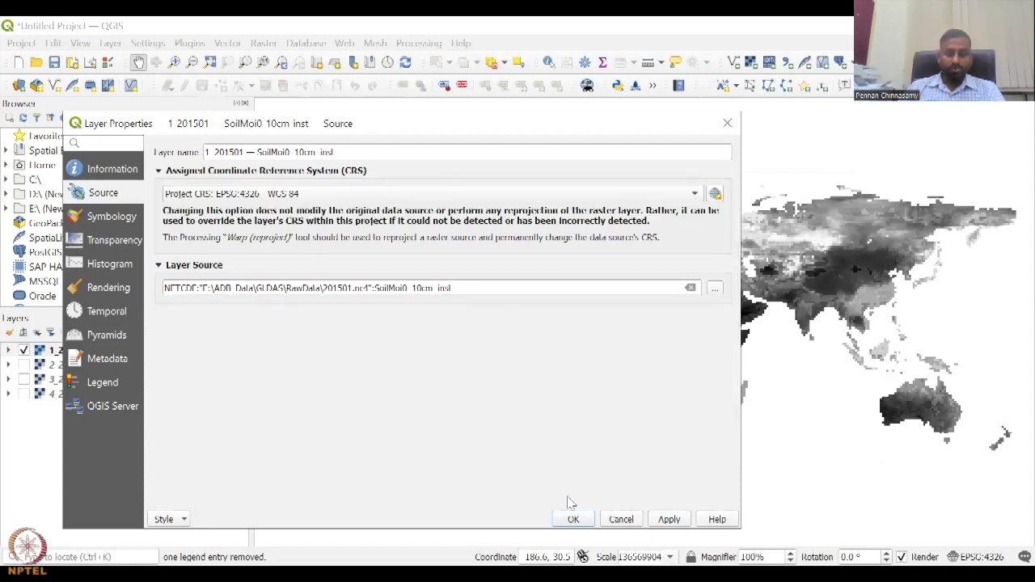
# Step: In Symbology, try Multiband color and Singleband pseudocolor, then return to Singleband gray
pyautogui.click(125, 220)
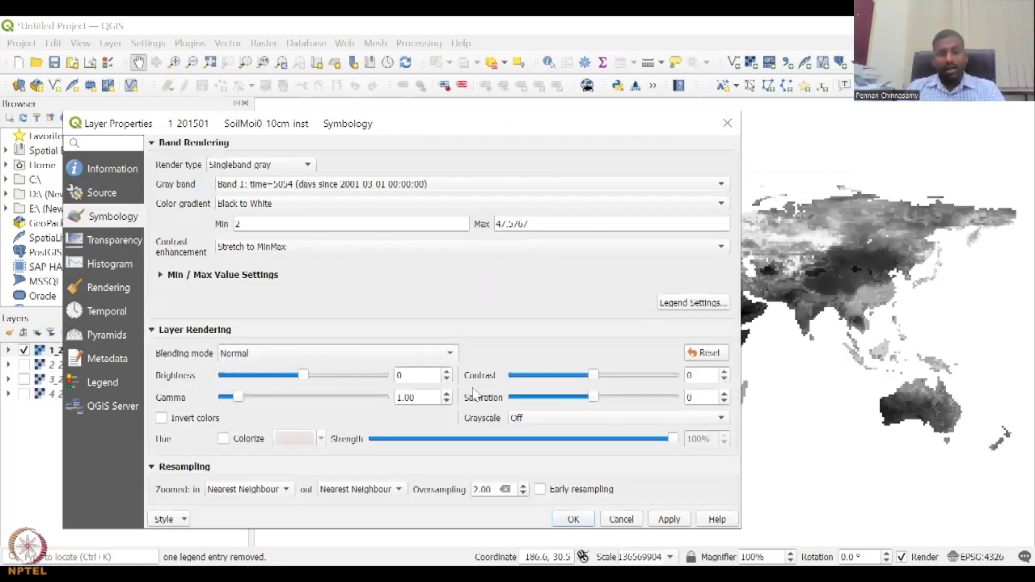
pyautogui.click(295, 166)
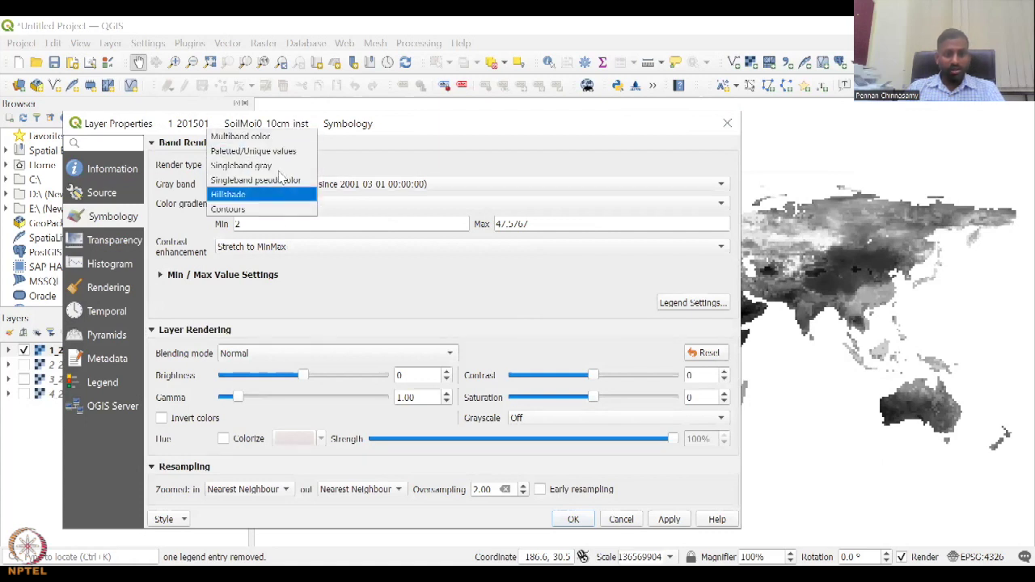
pyautogui.click(295, 139)
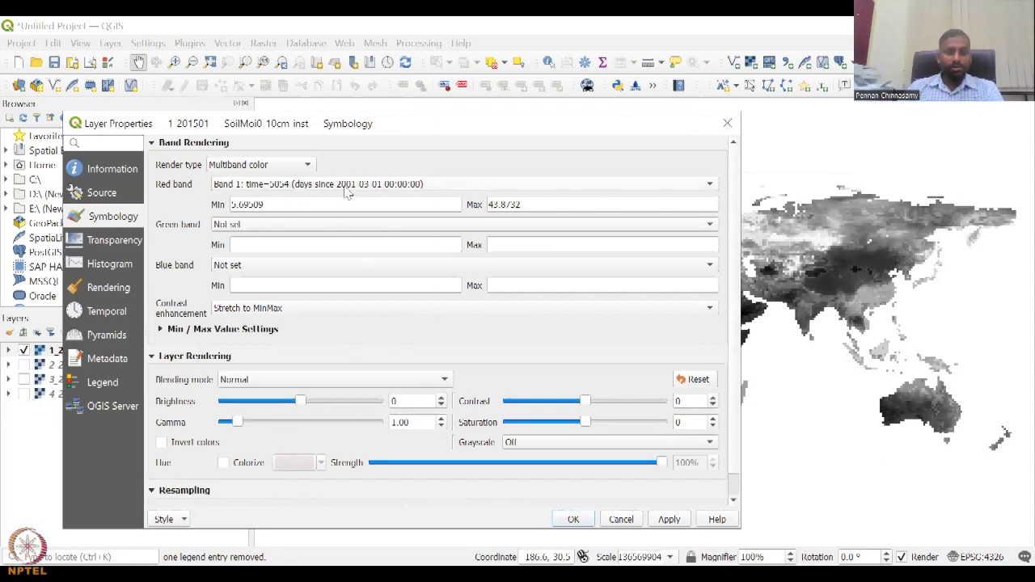
pyautogui.click(306, 165)
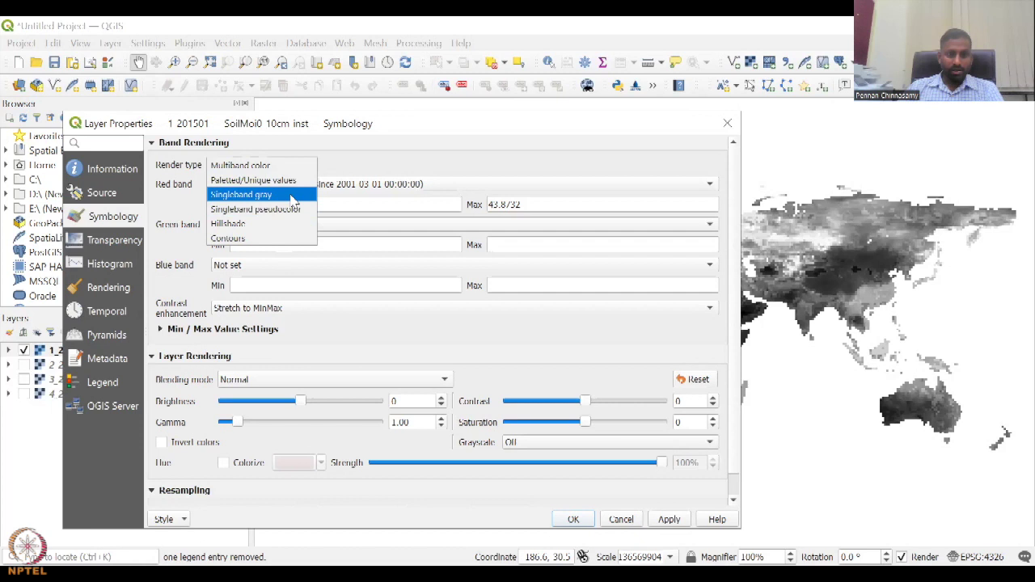
pyautogui.click(297, 211)
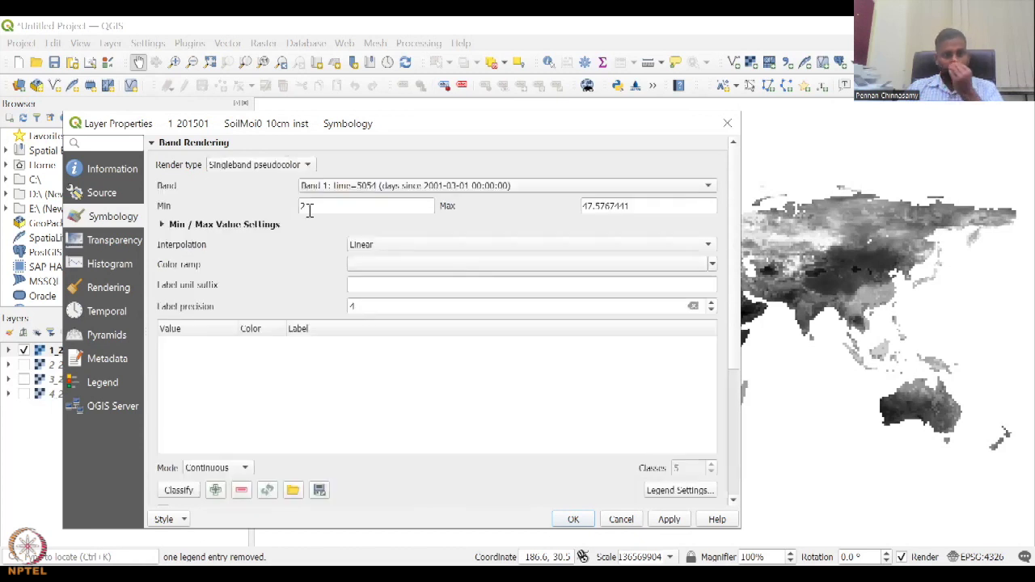
pyautogui.click(287, 165)
pyautogui.click(284, 153)
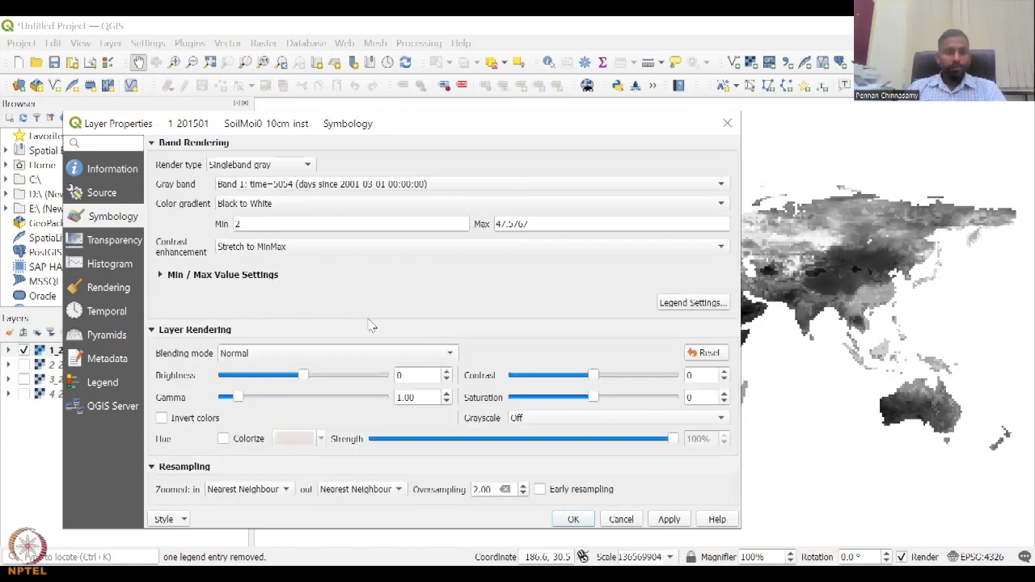
pyautogui.scroll(-2, 368, 352)
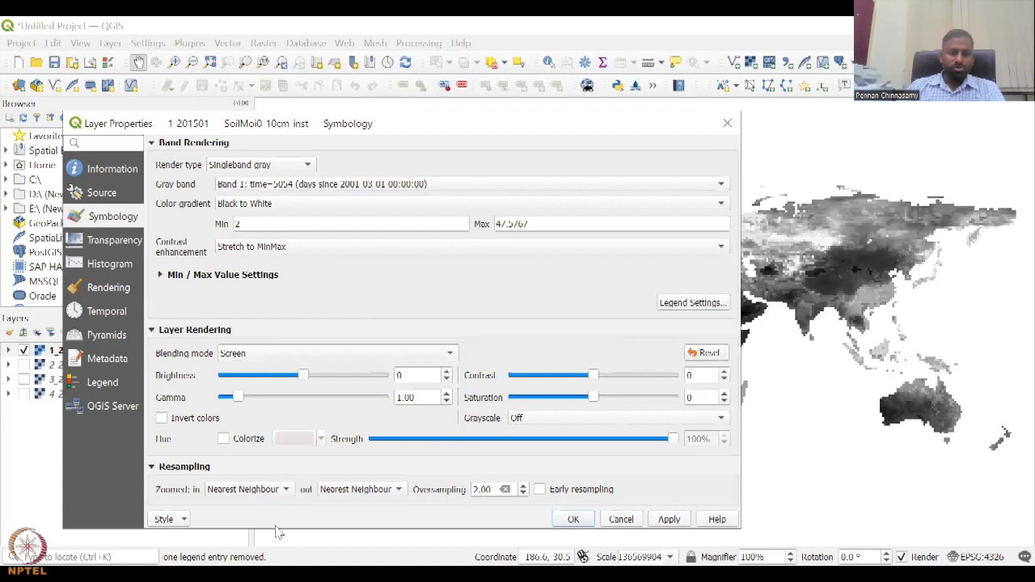
# Step: In Symbology, collapse Layer Rendering and Resampling and expand Min / Max Value Settings
pyautogui.click(154, 331)
pyautogui.click(160, 467)
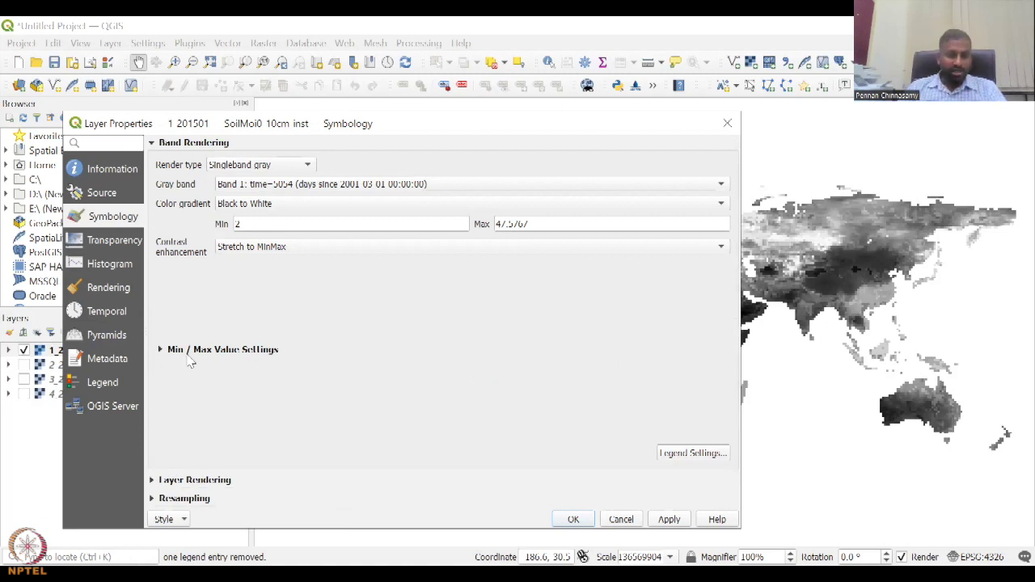
pyautogui.click(161, 349)
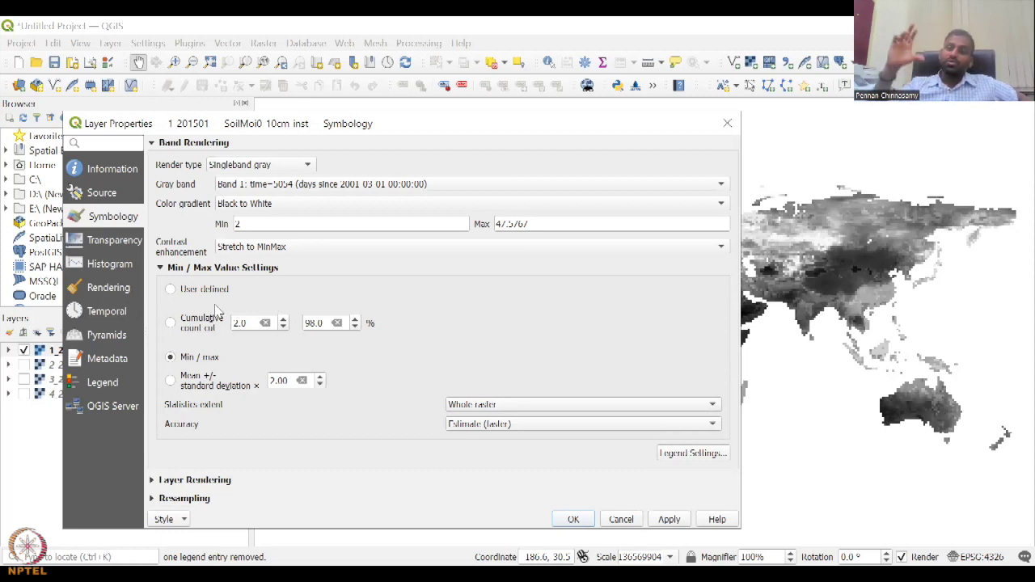
# Step: Close Layer Properties and expand the SoilMoi0 layer's greyscale legend in the Layers panel
pyautogui.click(731, 121)
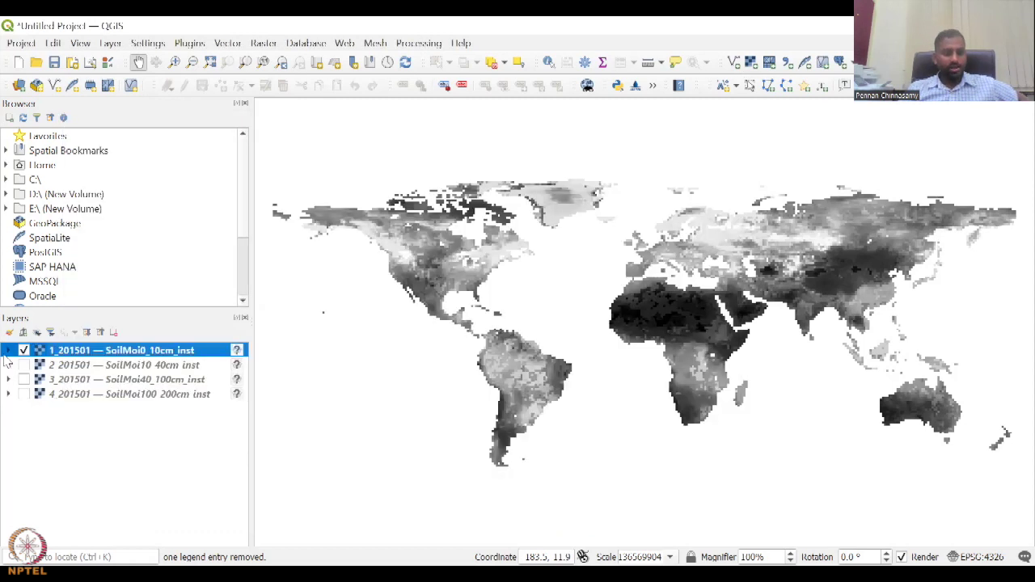
pyautogui.click(8, 351)
pyautogui.click(45, 413)
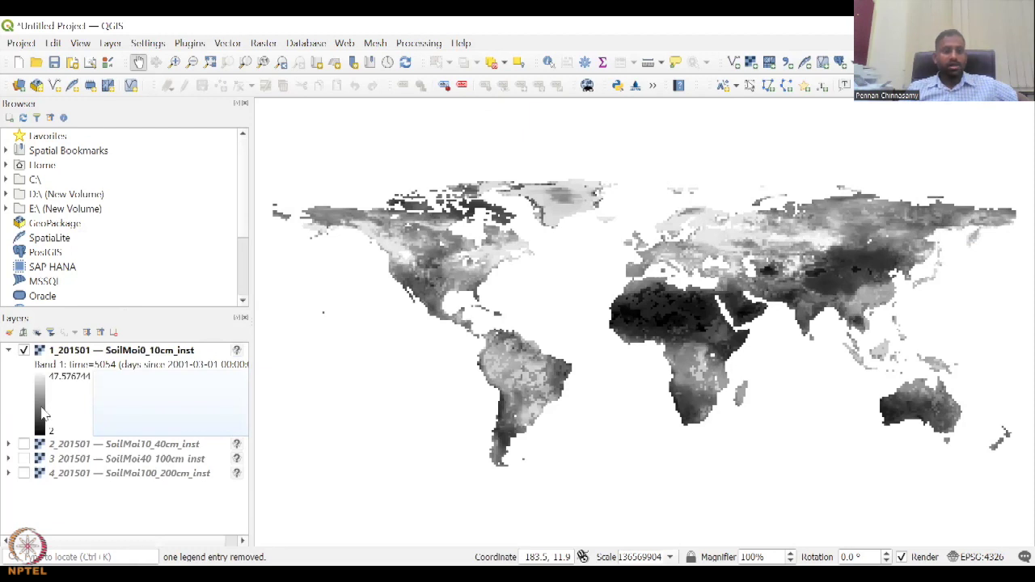
# Step: Reopen the layer properties and render as Paletted/Unique values, classified with random colours
pyautogui.doubleClick(158, 393)
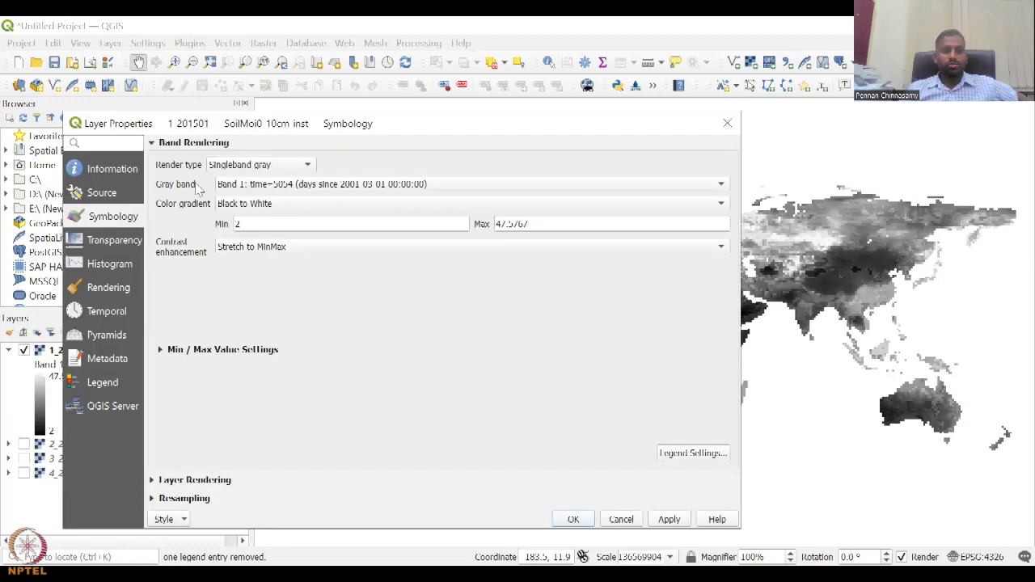
pyautogui.click(360, 204)
pyautogui.click(359, 204)
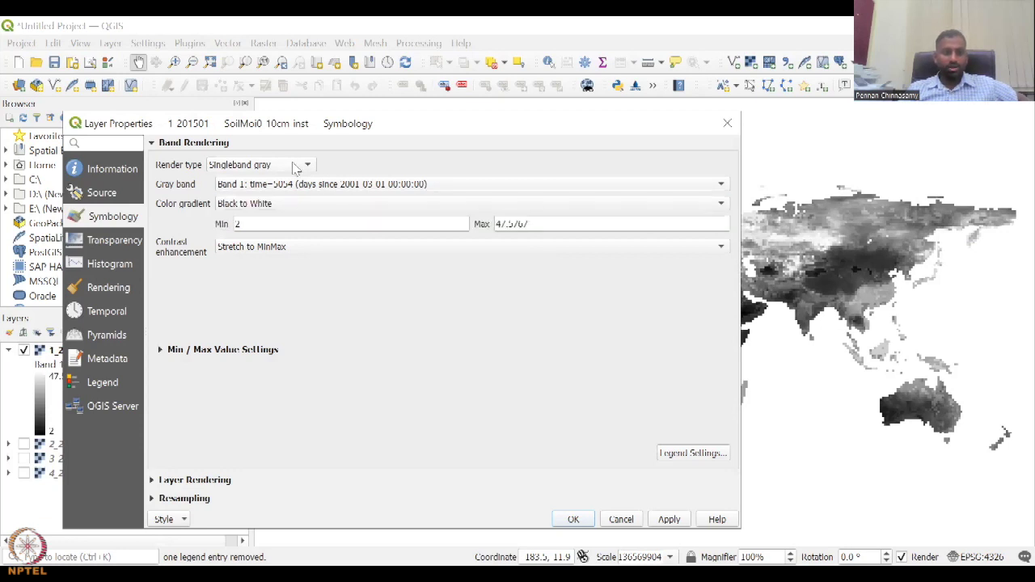
pyautogui.click(295, 166)
pyautogui.click(300, 144)
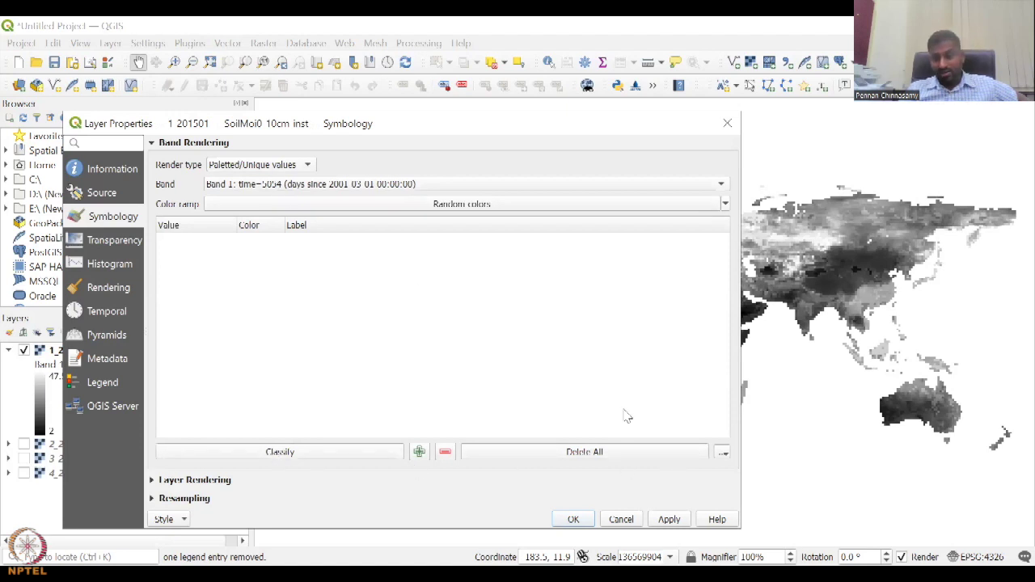
pyautogui.click(338, 454)
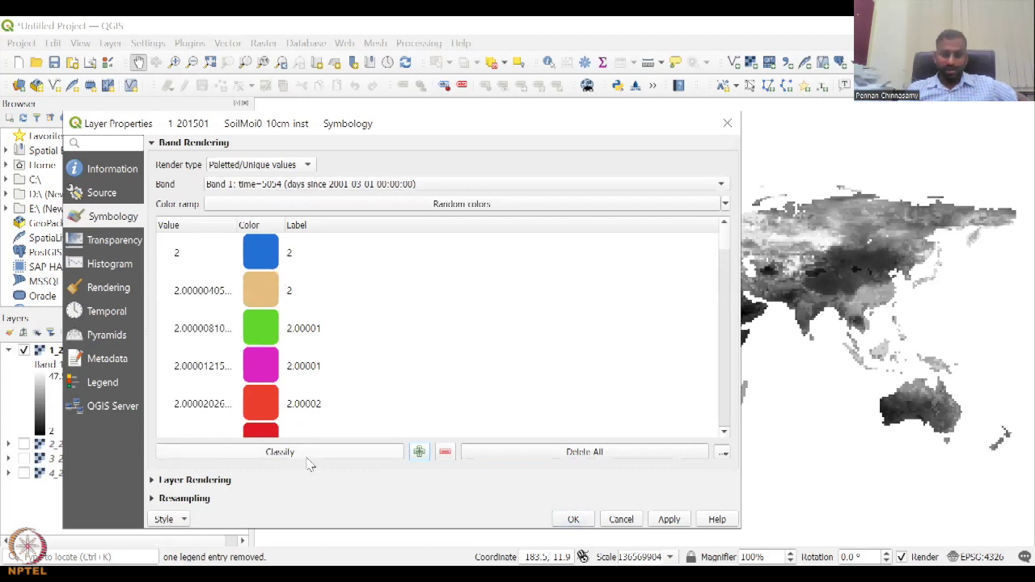
pyautogui.scroll(-10, 453, 331)
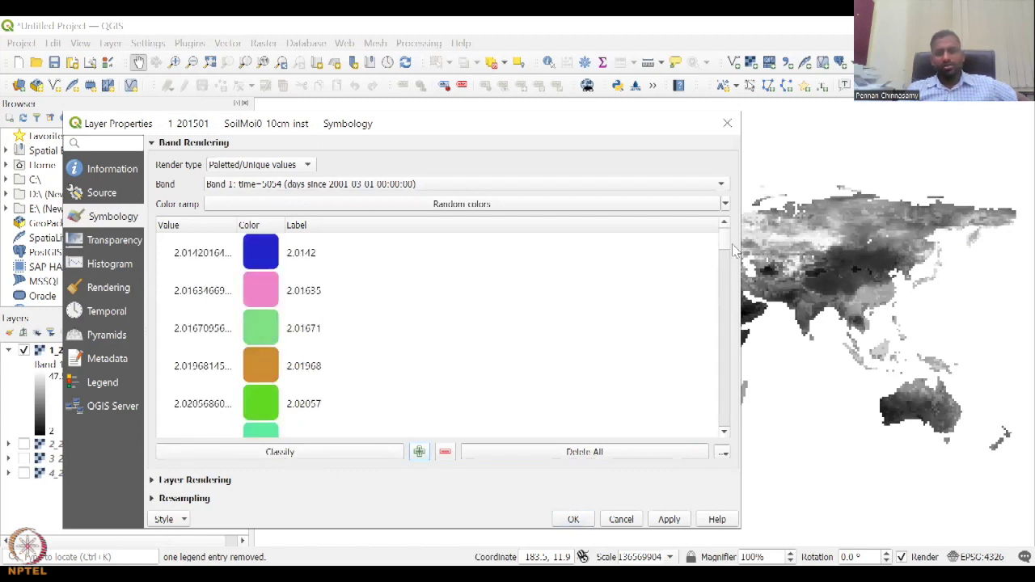
pyautogui.moveTo(735, 244); pyautogui.dragTo(728, 218)
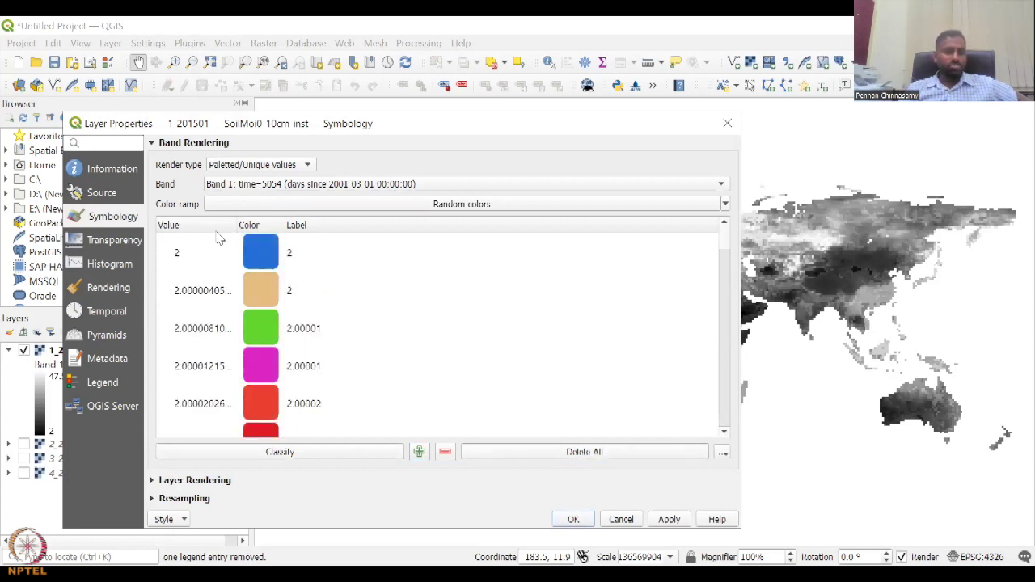
# Step: Set Multiband color with Band 1 for green and blue, keeping Stretch to MinMax contrast
pyautogui.click(242, 167)
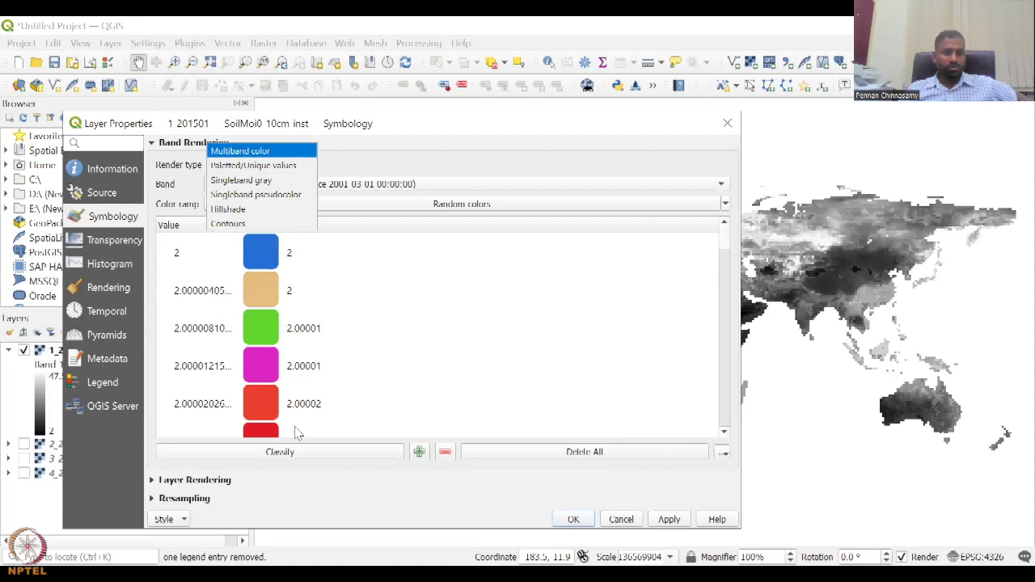
pyautogui.press('Return')
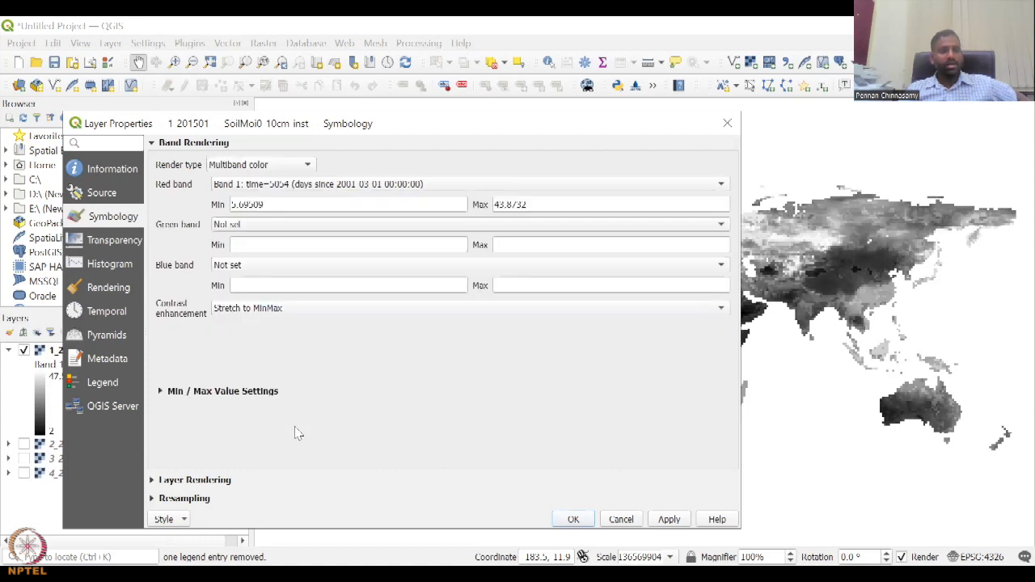
pyautogui.click(248, 227)
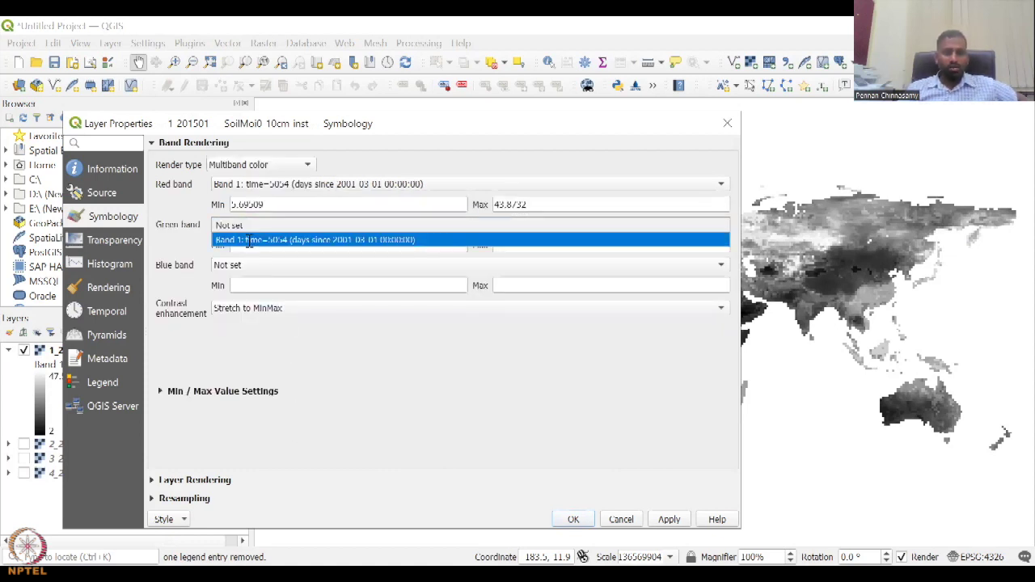
pyautogui.click(253, 241)
pyautogui.click(260, 267)
pyautogui.click(262, 281)
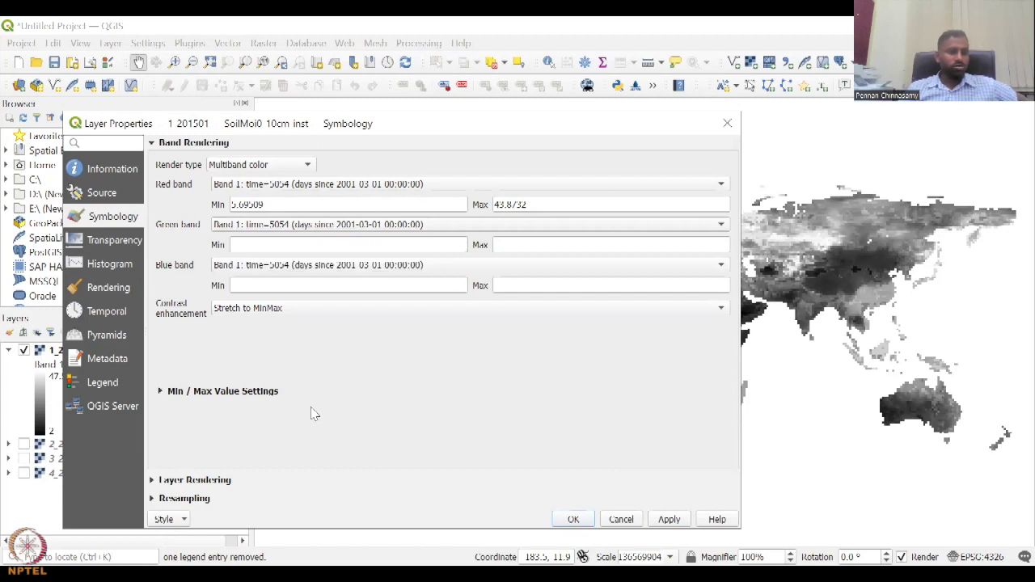
pyautogui.click(285, 314)
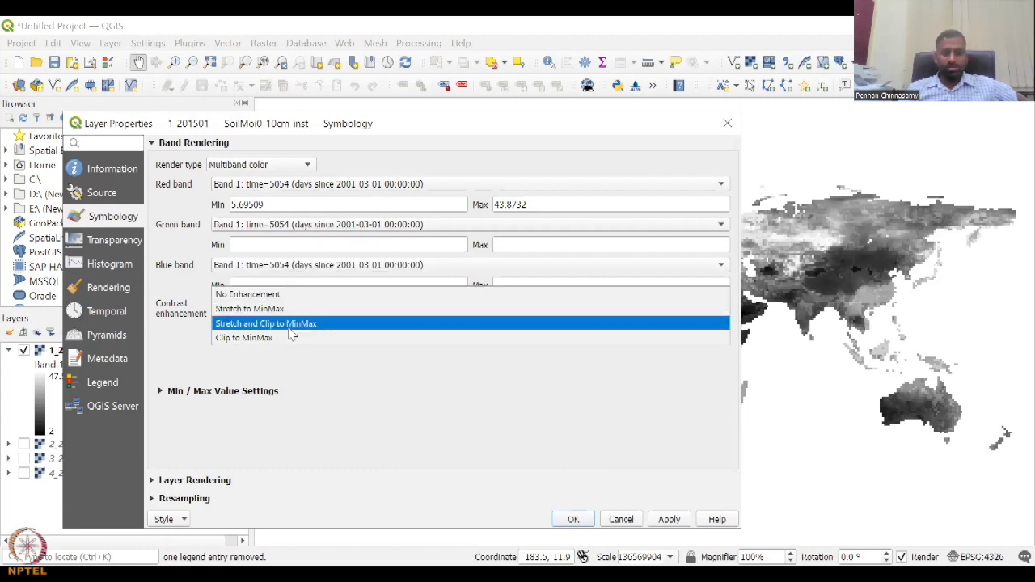
pyautogui.click(298, 312)
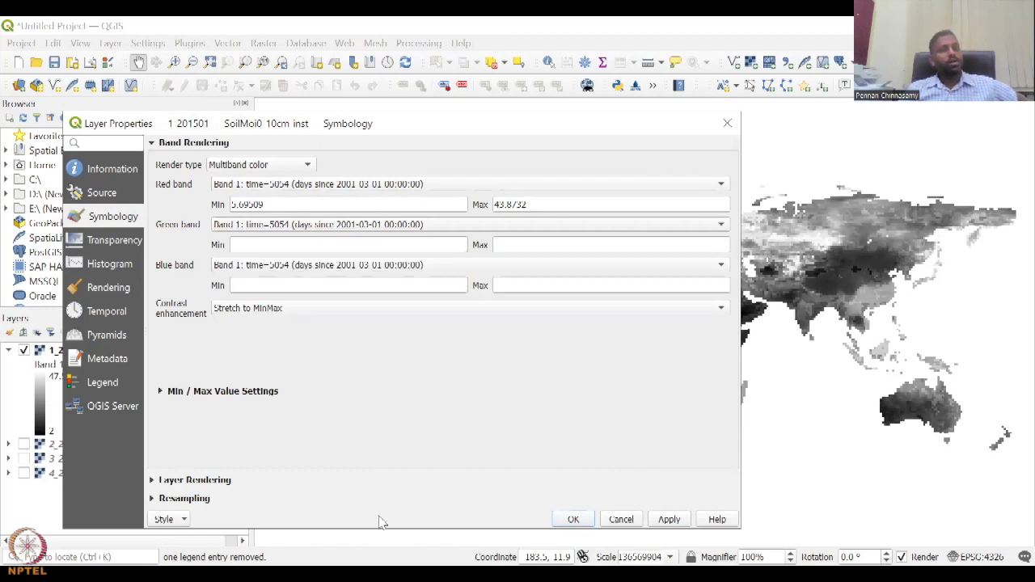
# Step: Cycle the render type through Paletted/Unique values, Contours and Hillshade, ending on Multiband color
pyautogui.click(261, 166)
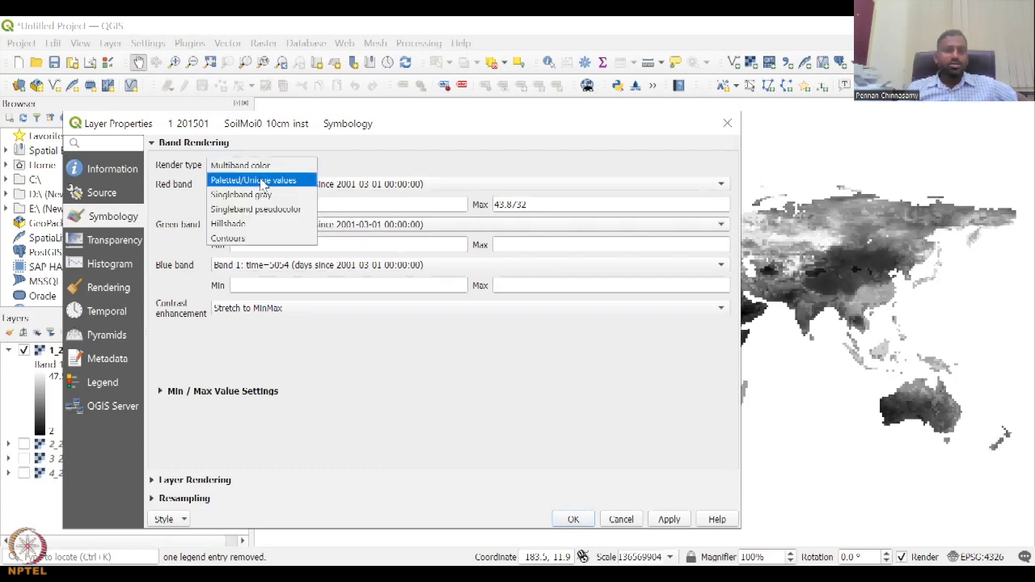
pyautogui.click(262, 182)
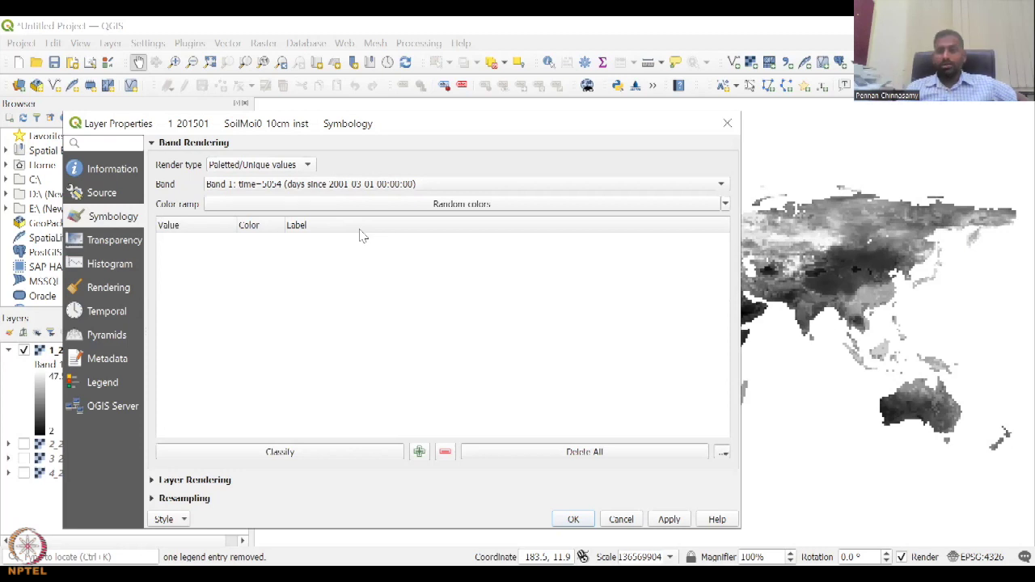
pyautogui.click(285, 170)
pyautogui.click(275, 221)
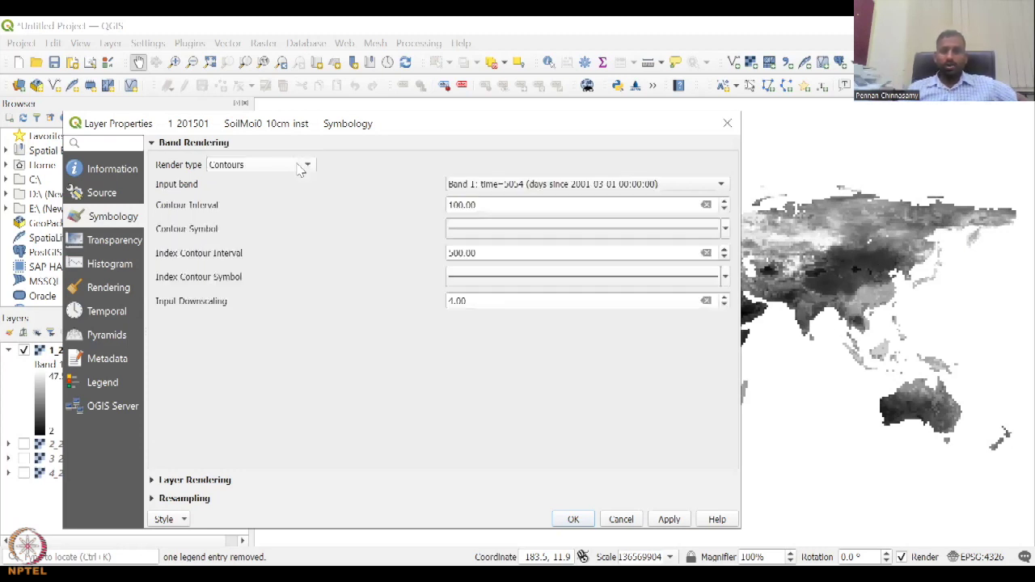
pyautogui.click(296, 166)
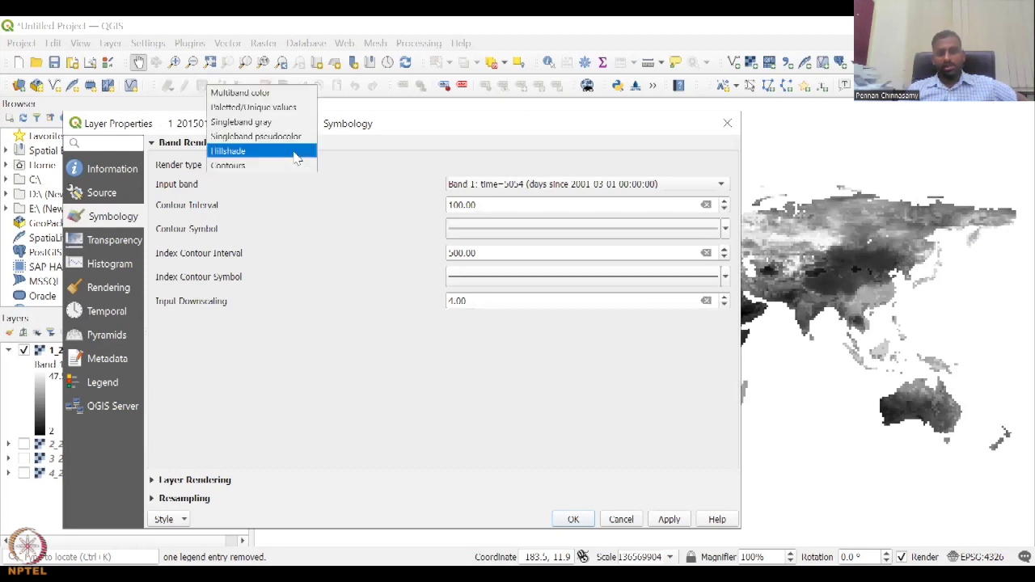
pyautogui.press('Down')
pyautogui.press('Return')
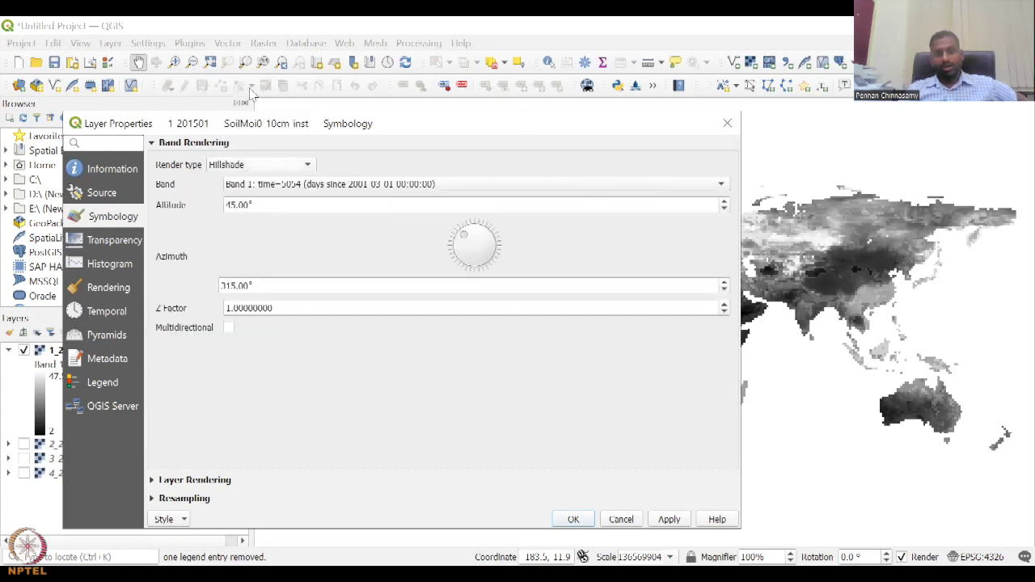
pyautogui.click(257, 166)
pyautogui.click(254, 108)
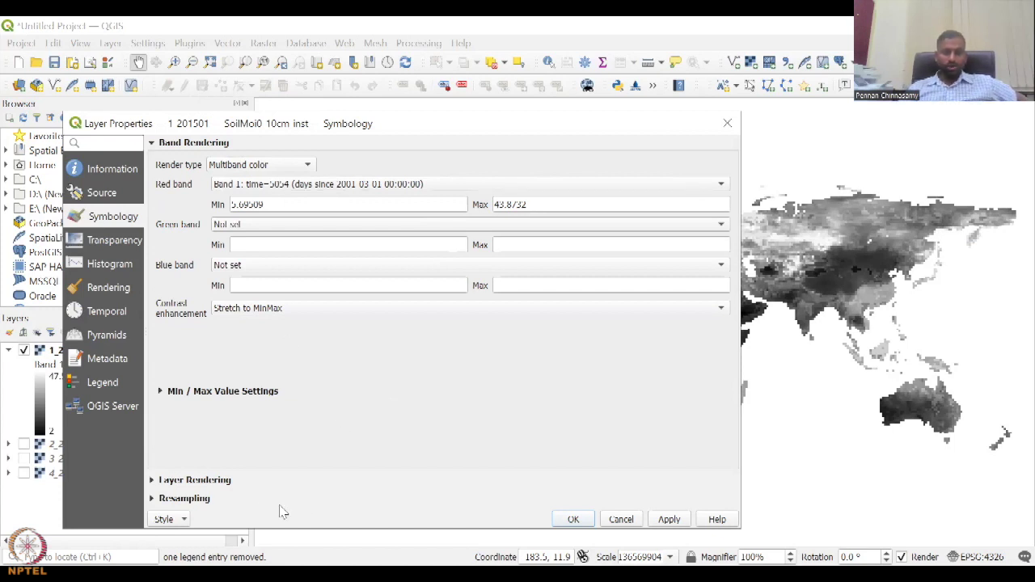
pyautogui.click(154, 481)
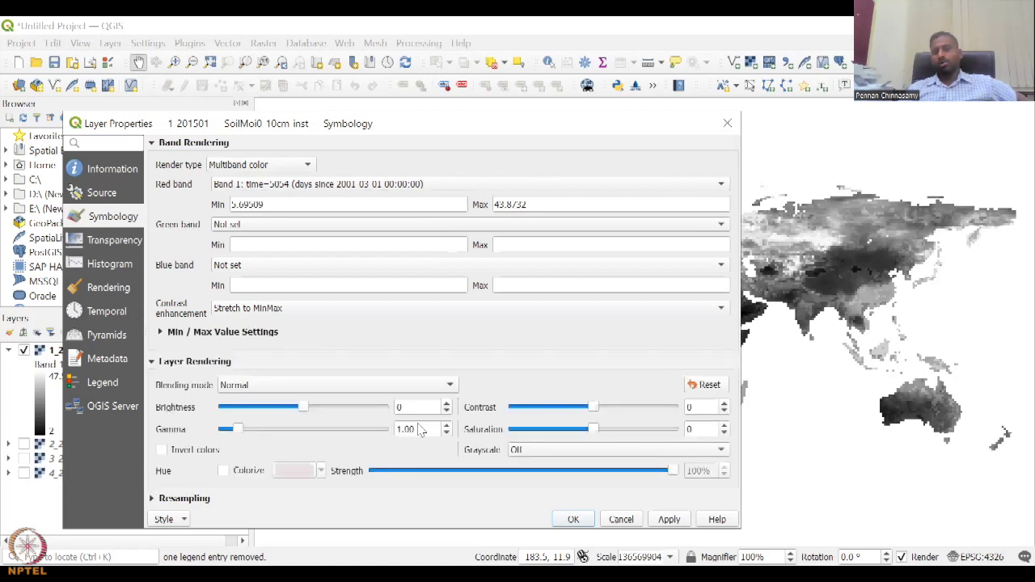
# Step: Close Layer Properties to redraw the world map in red, then return to the Raster Properties docs
pyautogui.click(732, 125)
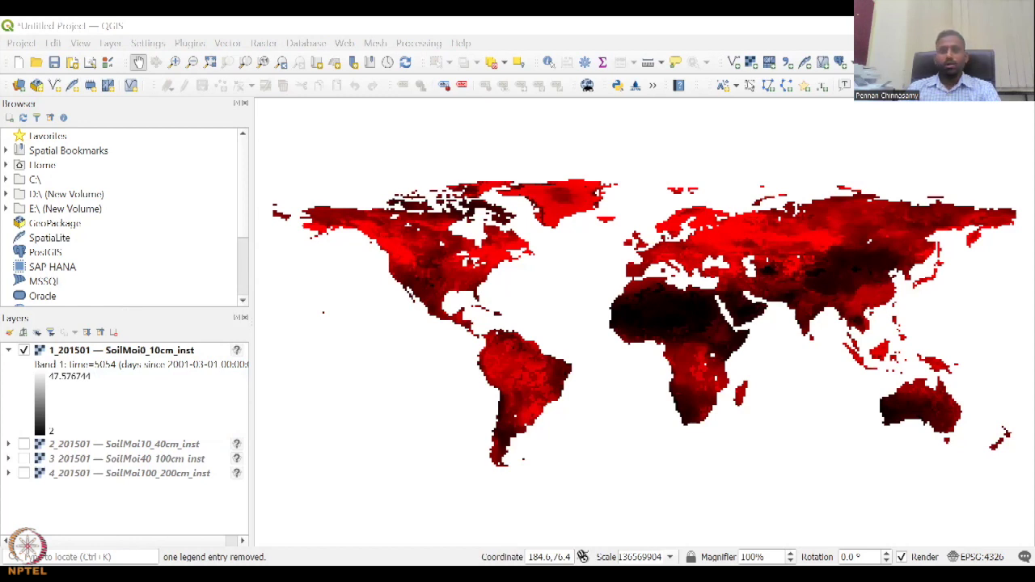
pyautogui.hotkey('alt', 'Tab')
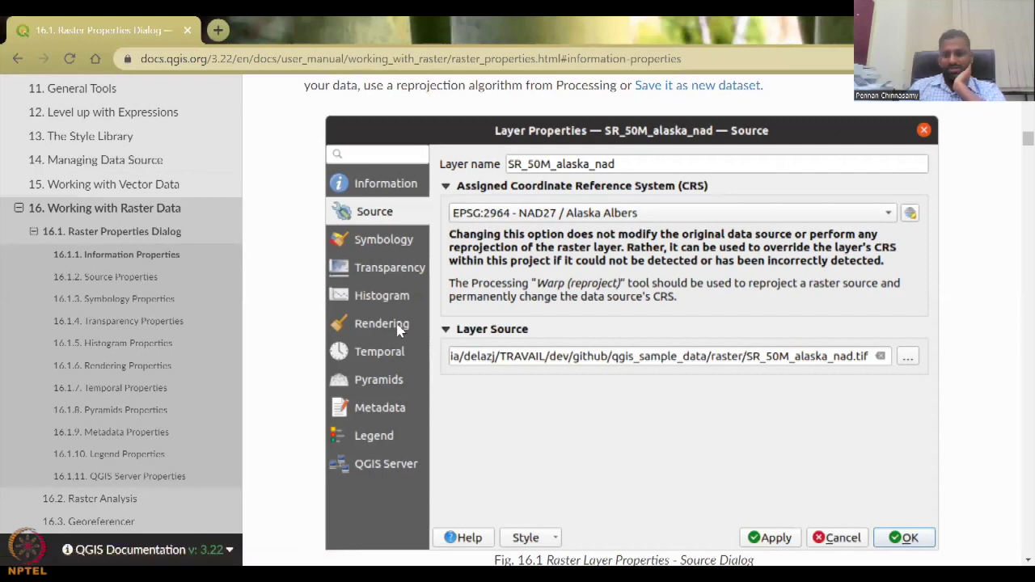
# Step: Scroll through 16.1.3 Symbology Properties and Band rendering to the Singleband pseudocolor figure (Min 52, Max 251)
pyautogui.scroll(-2, 401, 436)
pyautogui.scroll(-8, 409, 436)
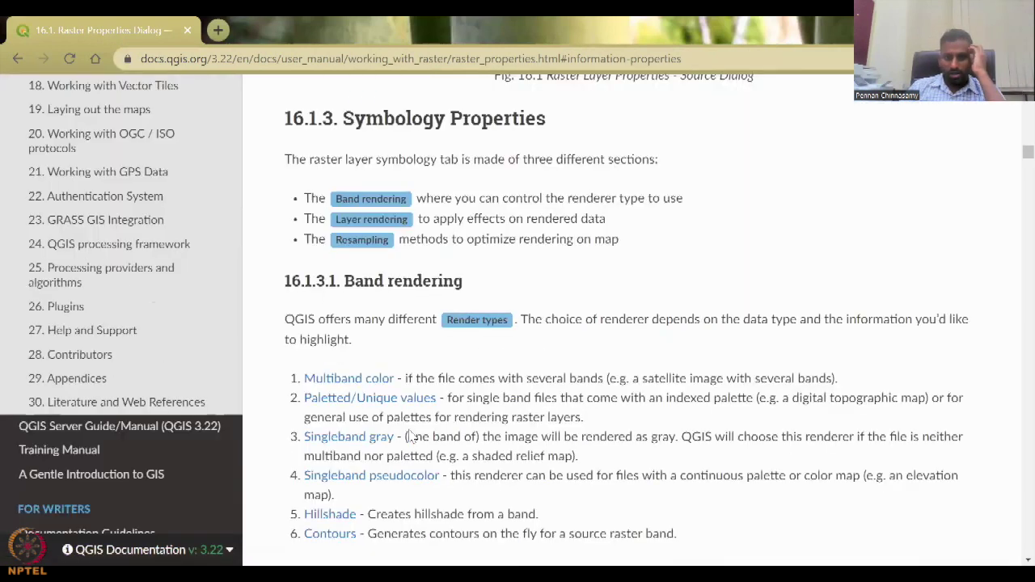
pyautogui.scroll(-3, 410, 437)
pyautogui.scroll(3, 413, 432)
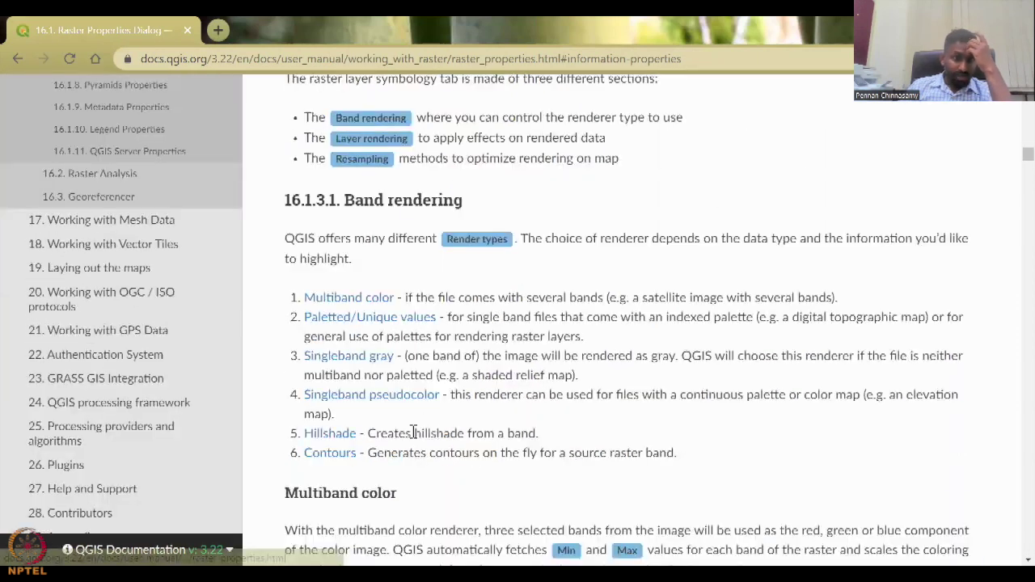
pyautogui.scroll(3, 413, 433)
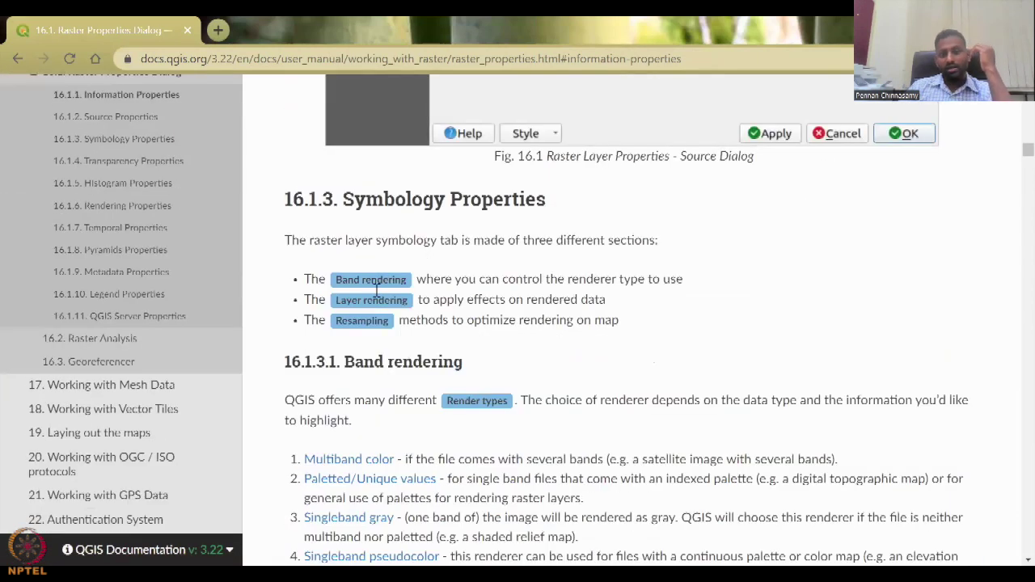
pyautogui.scroll(-3, 428, 374)
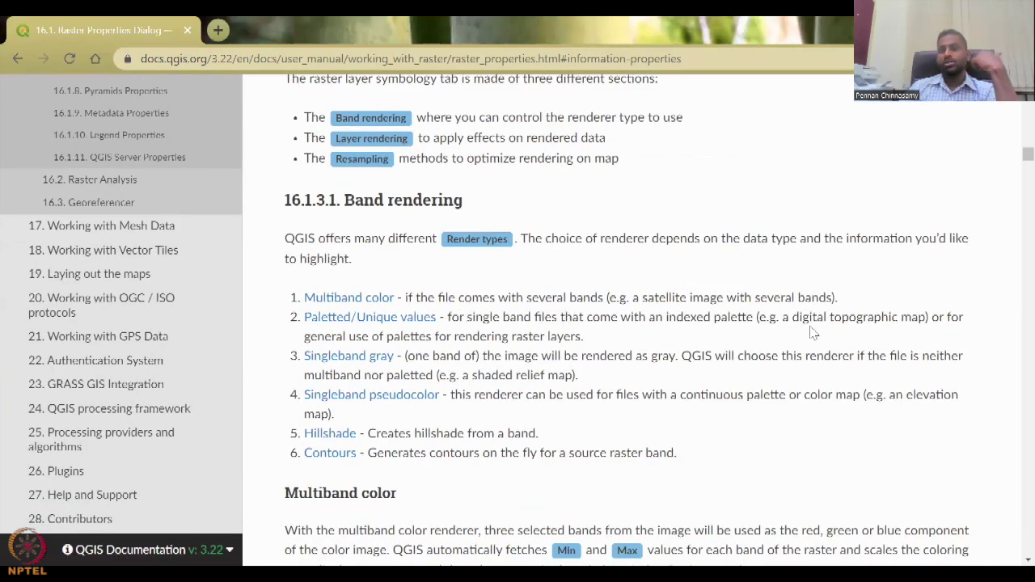
pyautogui.scroll(-1, 494, 419)
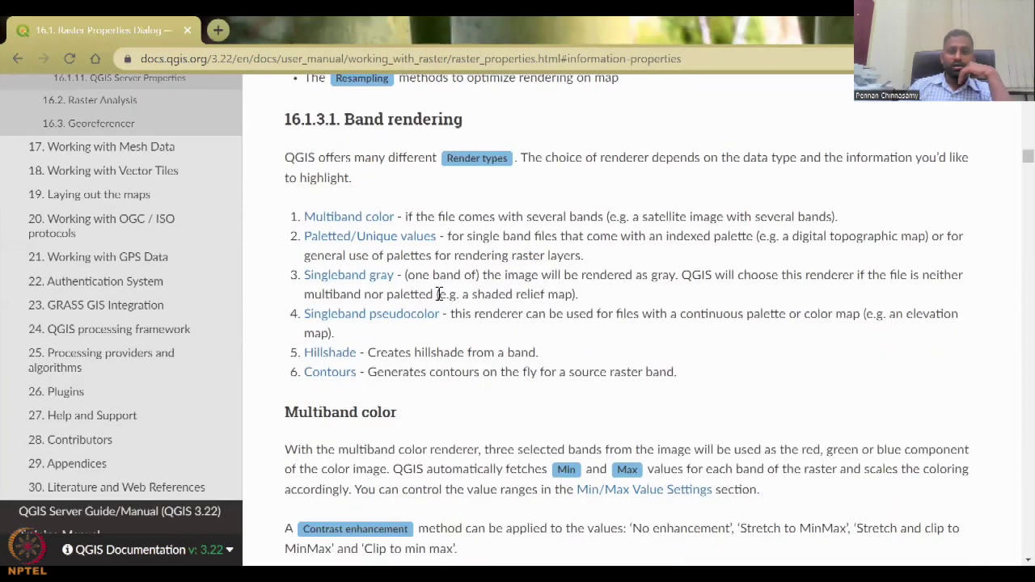
pyautogui.scroll(-2, 429, 388)
pyautogui.scroll(-3, 448, 360)
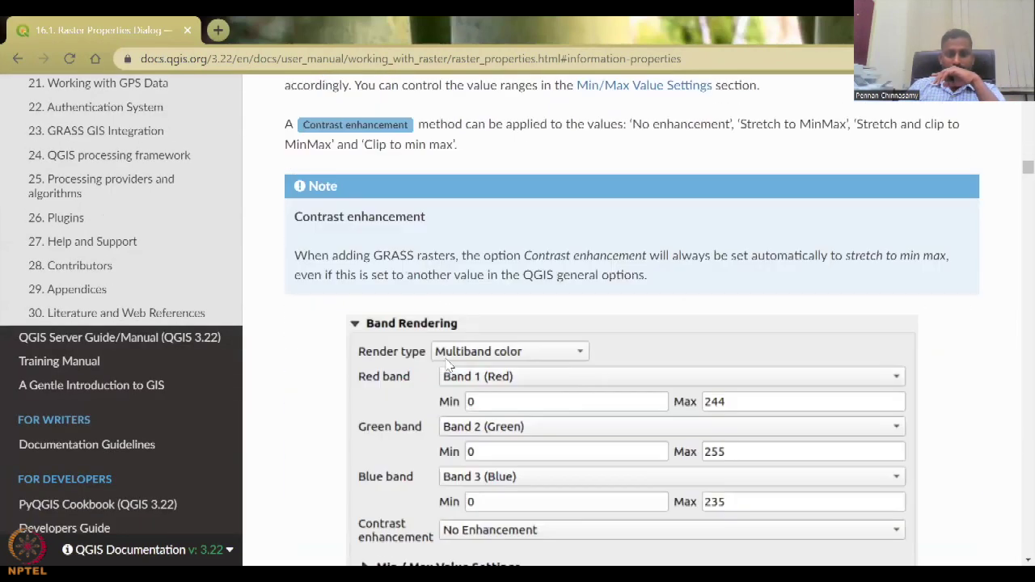
pyautogui.scroll(2, 449, 364)
pyautogui.scroll(-4, 461, 327)
pyautogui.scroll(-6, 461, 325)
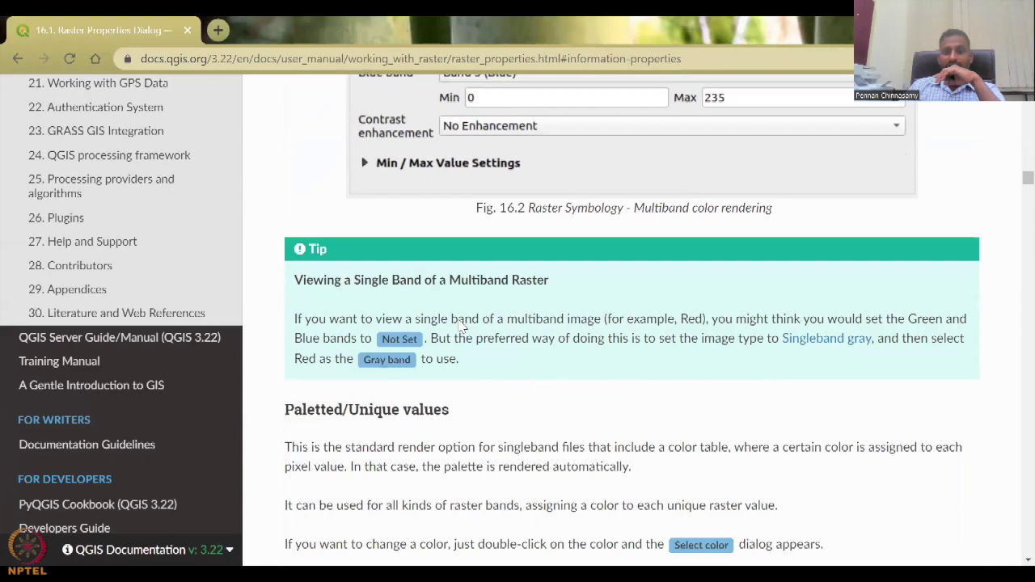
pyautogui.scroll(-4, 461, 326)
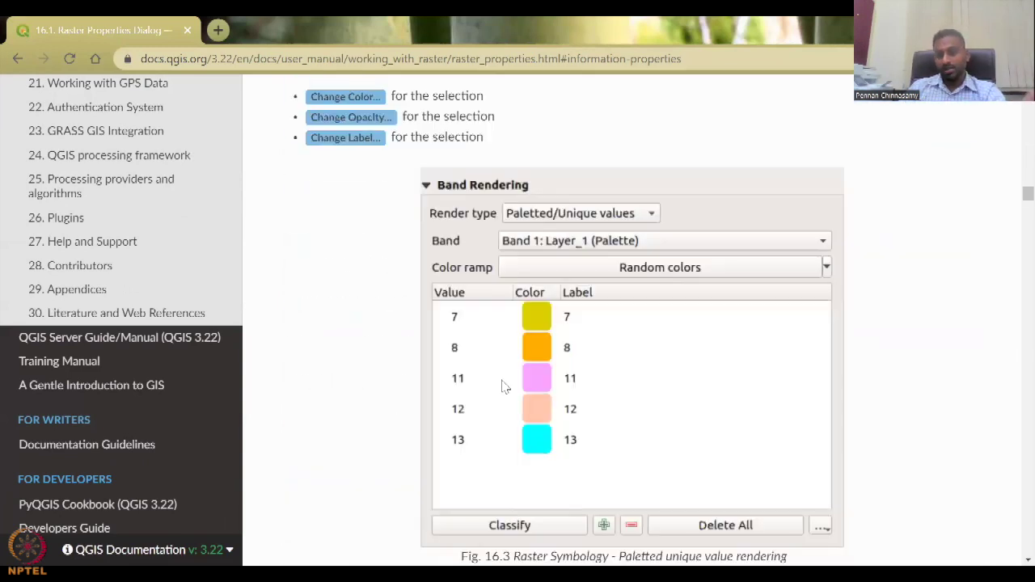
pyautogui.scroll(-1, 556, 349)
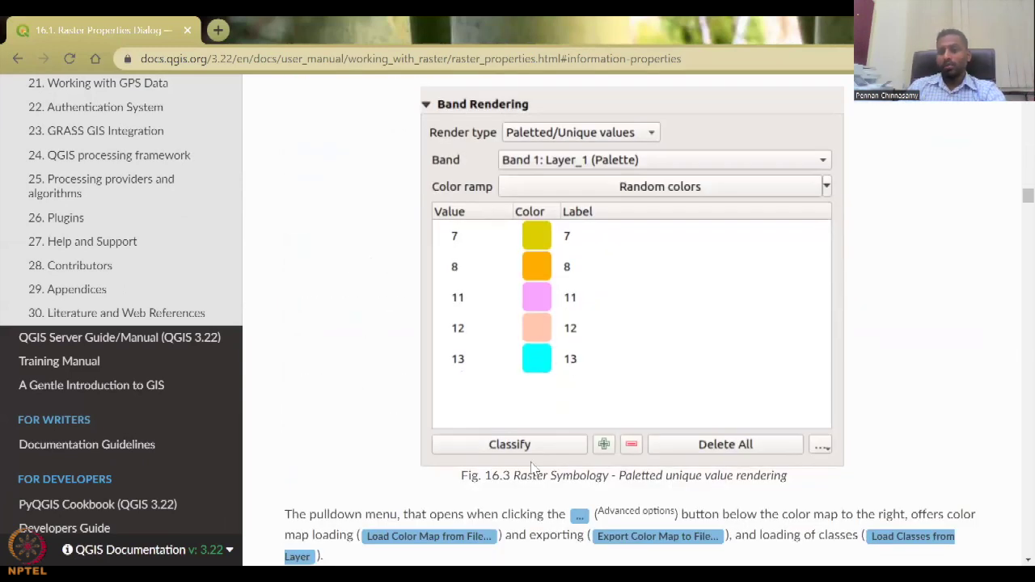
pyautogui.scroll(-4, 521, 457)
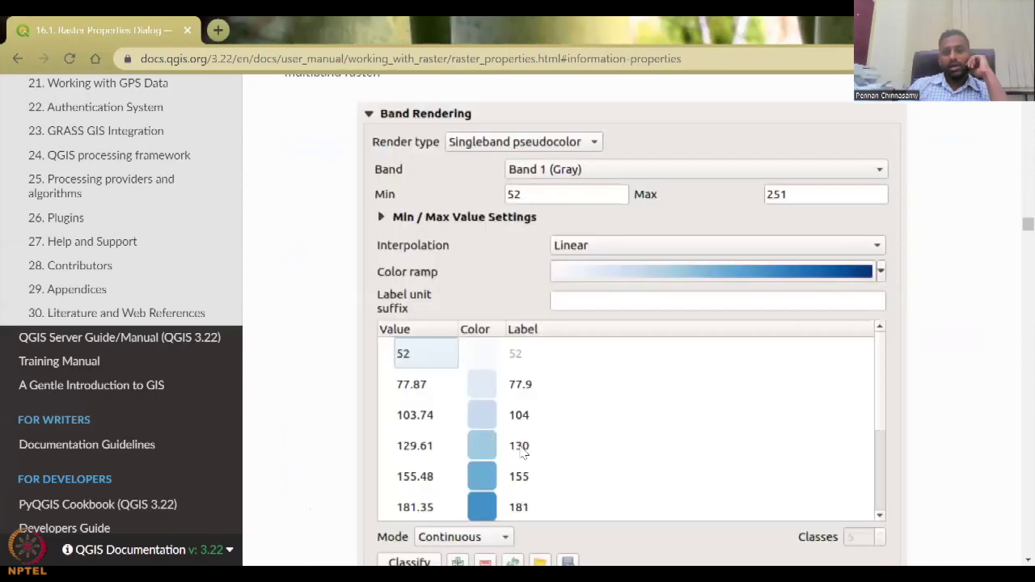
# Step: Read through the Singleband pseudocolor docs section, then return to QGIS Layer Properties
pyautogui.scroll(-5, 522, 453)
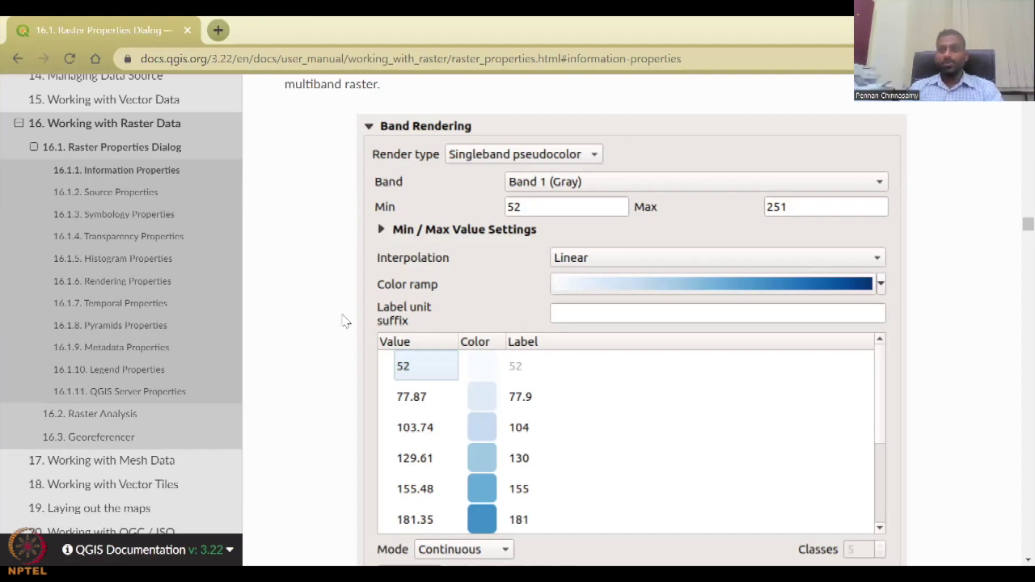
pyautogui.scroll(1, 482, 356)
pyautogui.scroll(-6, 482, 356)
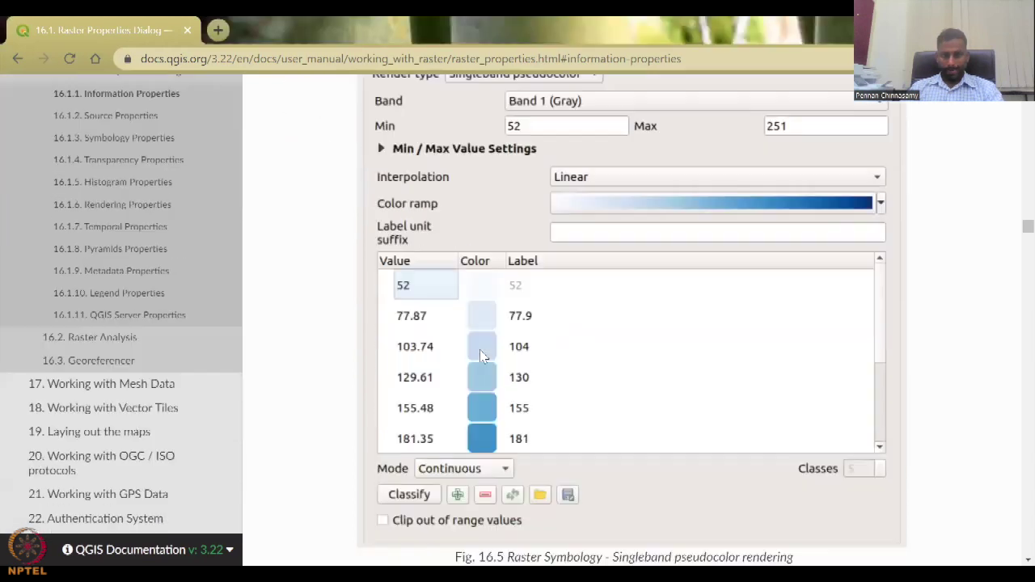
pyautogui.scroll(4, 481, 356)
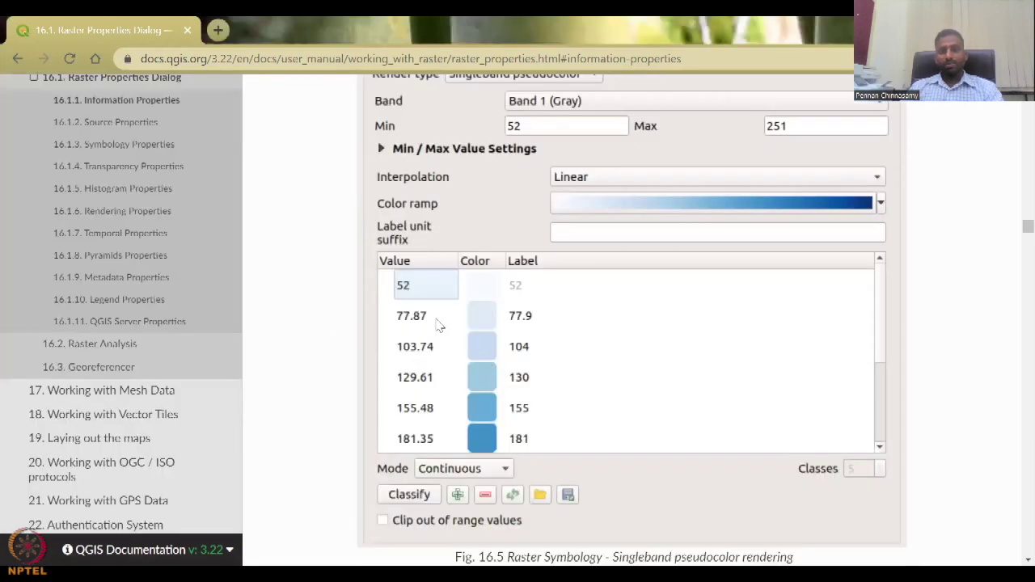
pyautogui.scroll(2, 550, 270)
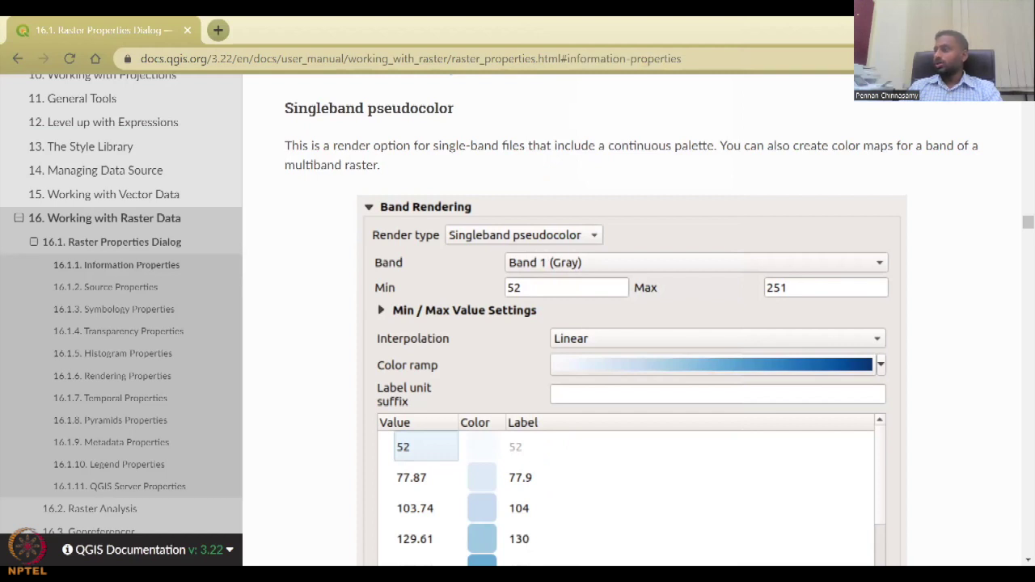
pyautogui.hotkey('alt', 'Tab')
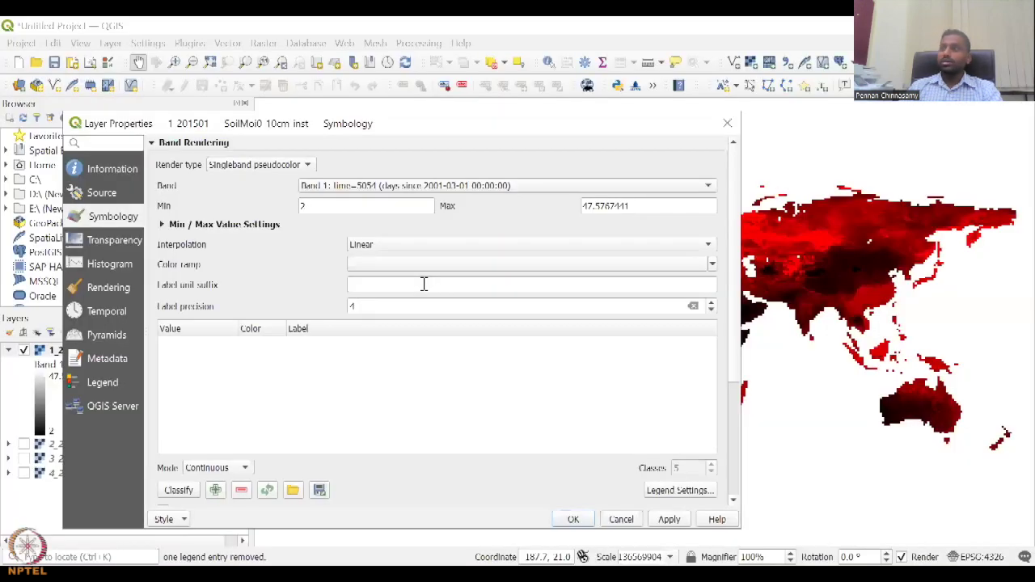
# Step: Render SoilMoi0_10cm_inst as Singleband pseudocolor with the Blues ramp (2 to 47.58) and apply
pyautogui.click(727, 122)
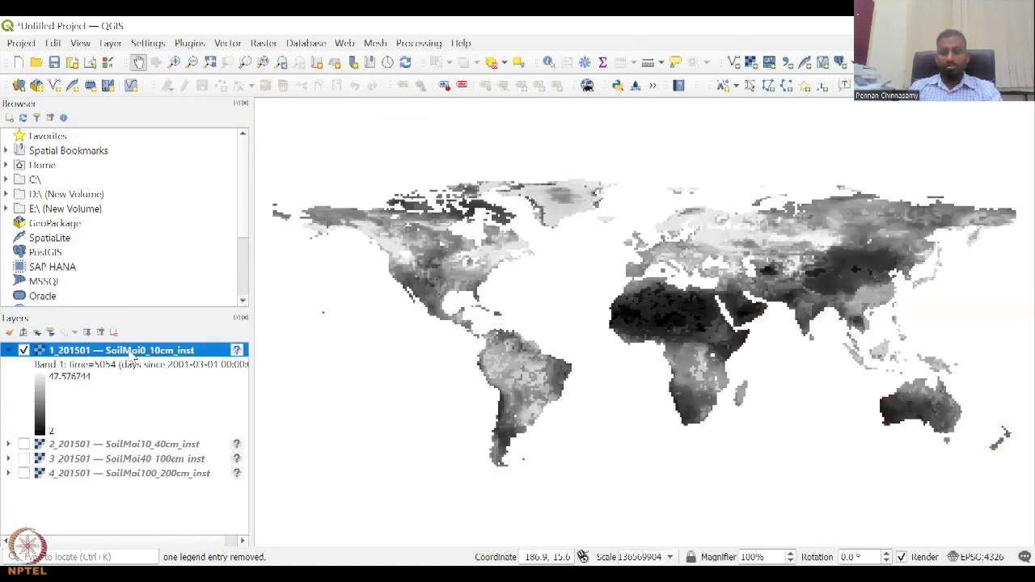
pyautogui.rightClick(129, 353)
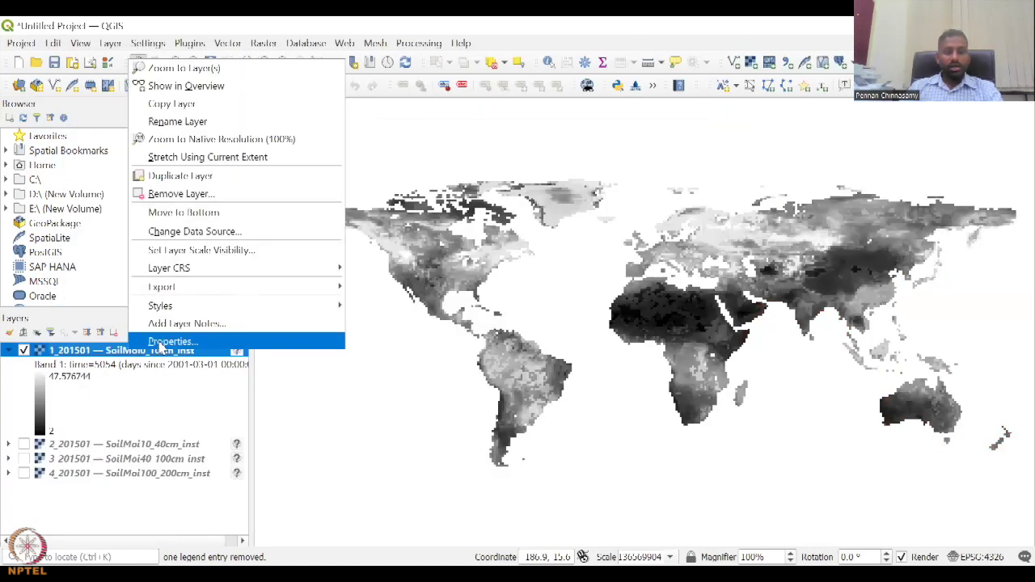
pyautogui.click(161, 343)
pyautogui.click(103, 194)
pyautogui.click(113, 217)
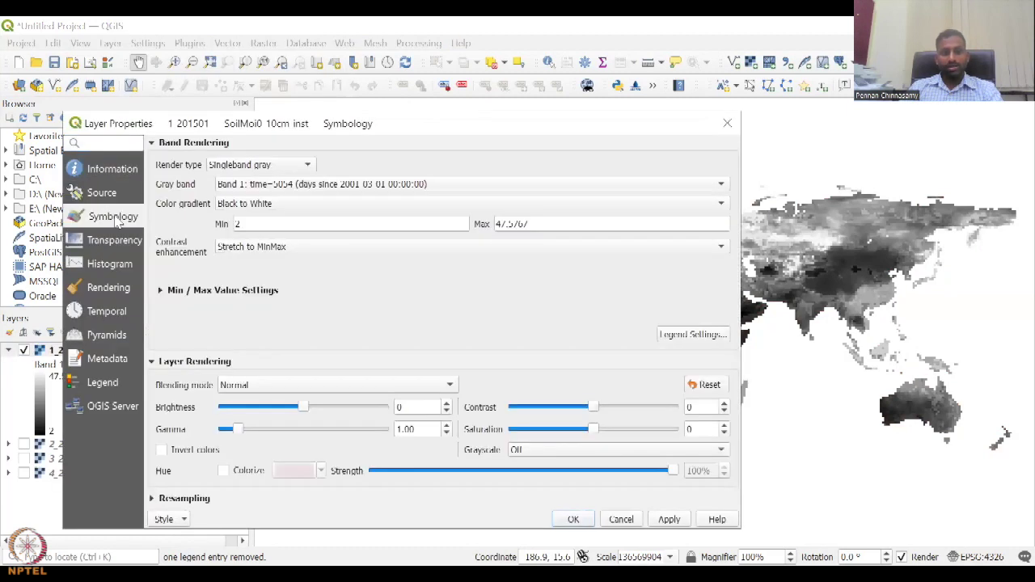
pyautogui.click(285, 166)
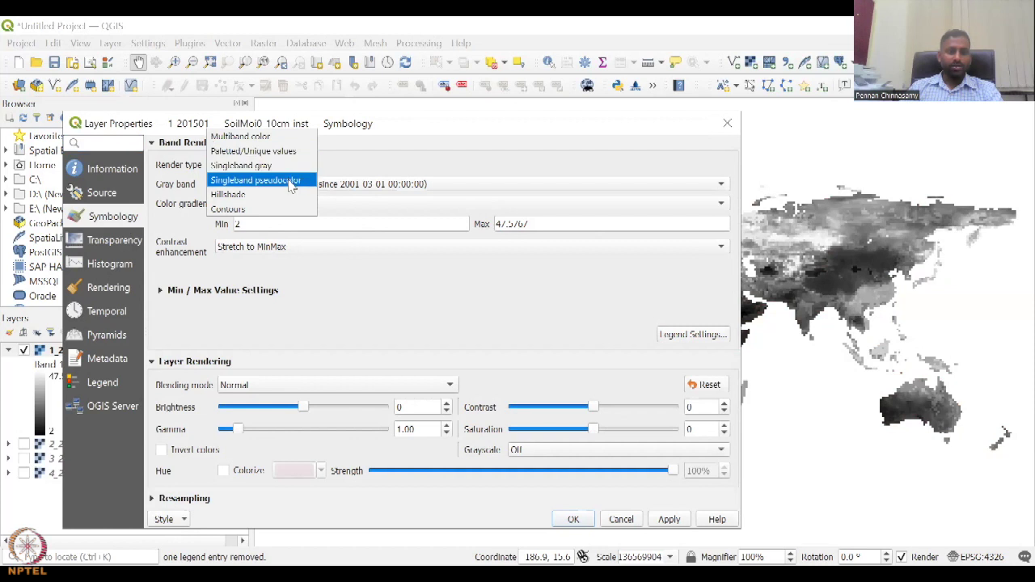
pyautogui.click(289, 181)
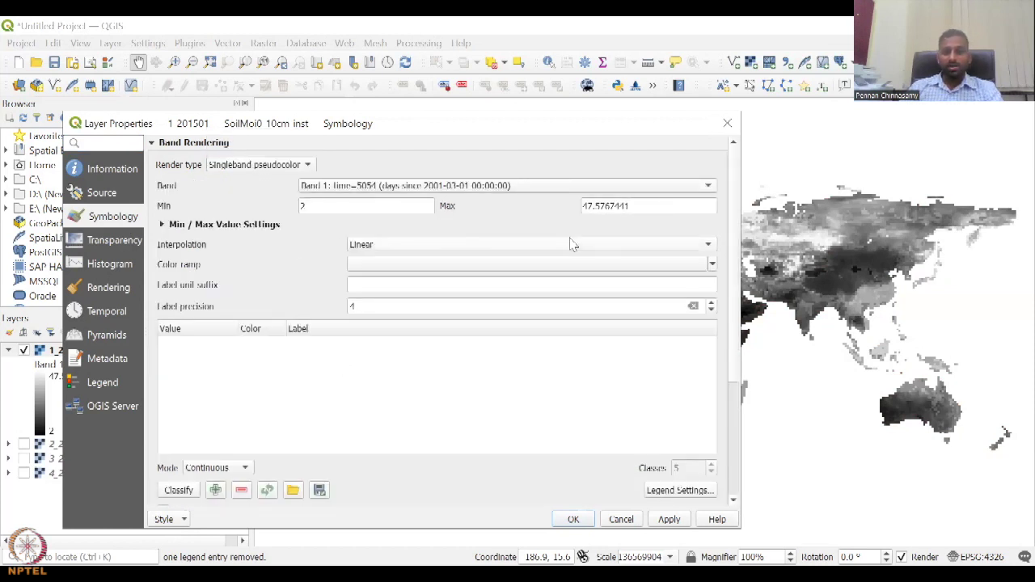
pyautogui.click(387, 265)
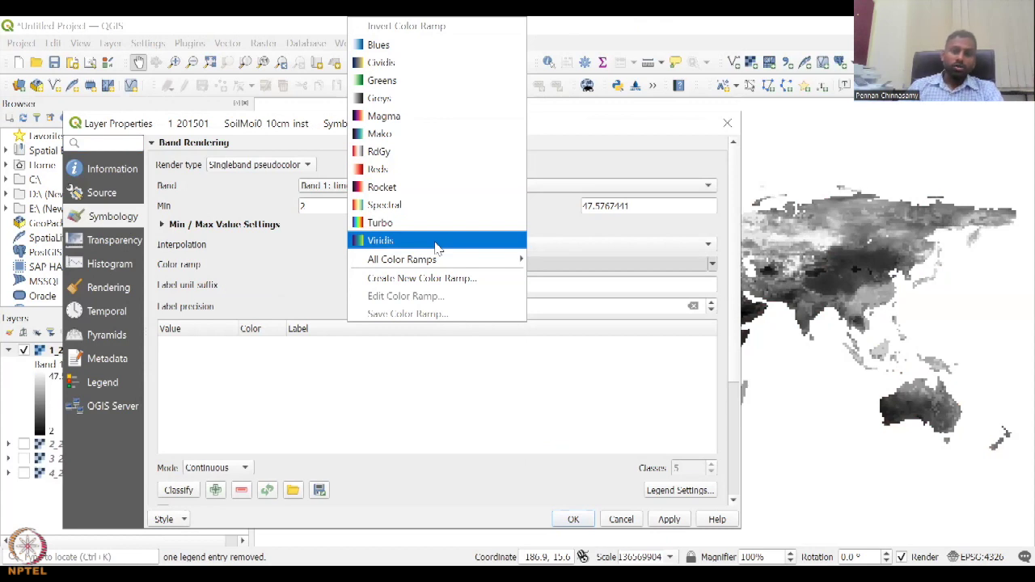
pyautogui.click(416, 50)
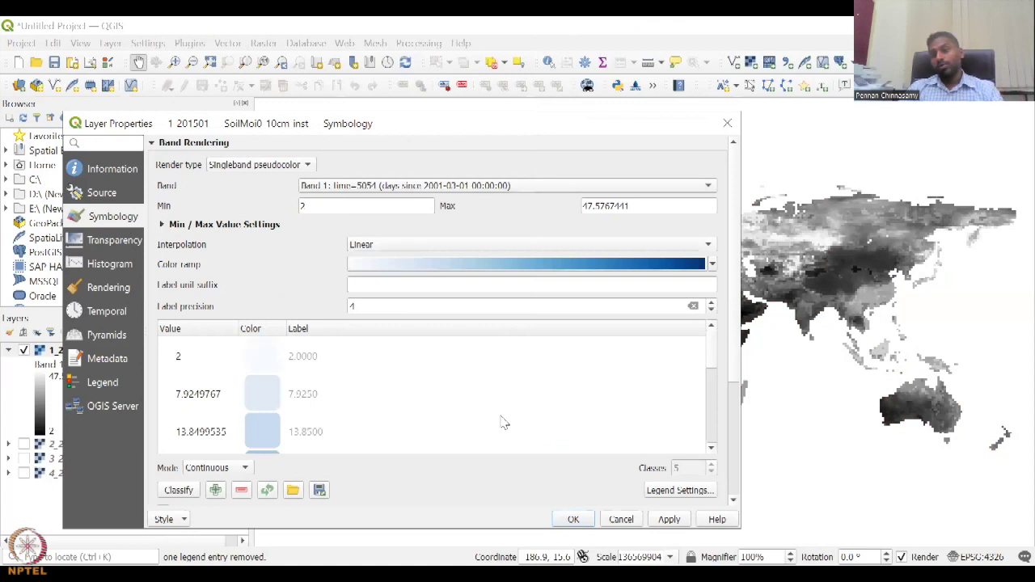
pyautogui.click(677, 521)
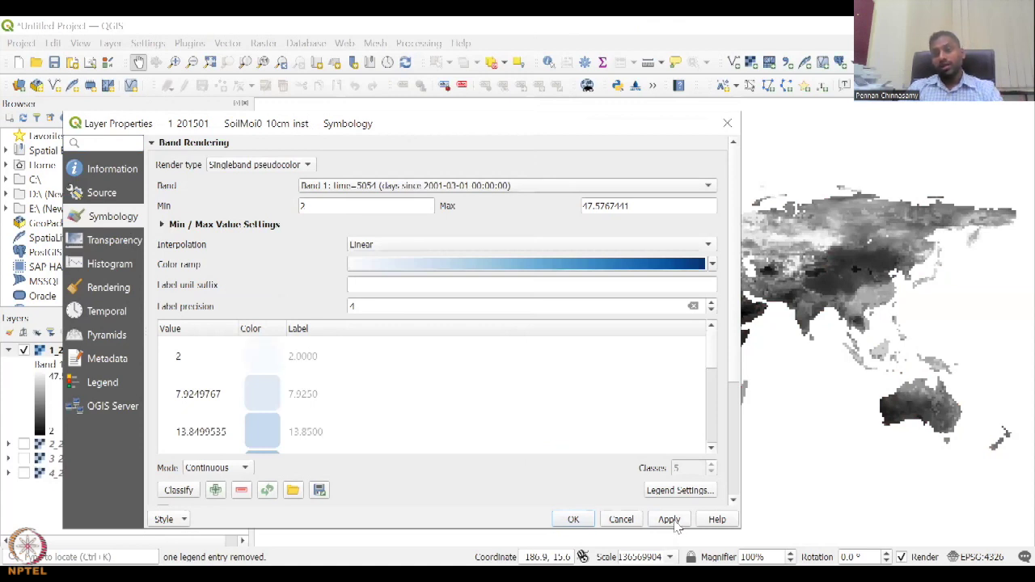
# Step: Accept the blue styling with OK, then zoom and pan the map to centre on India
pyautogui.click(575, 522)
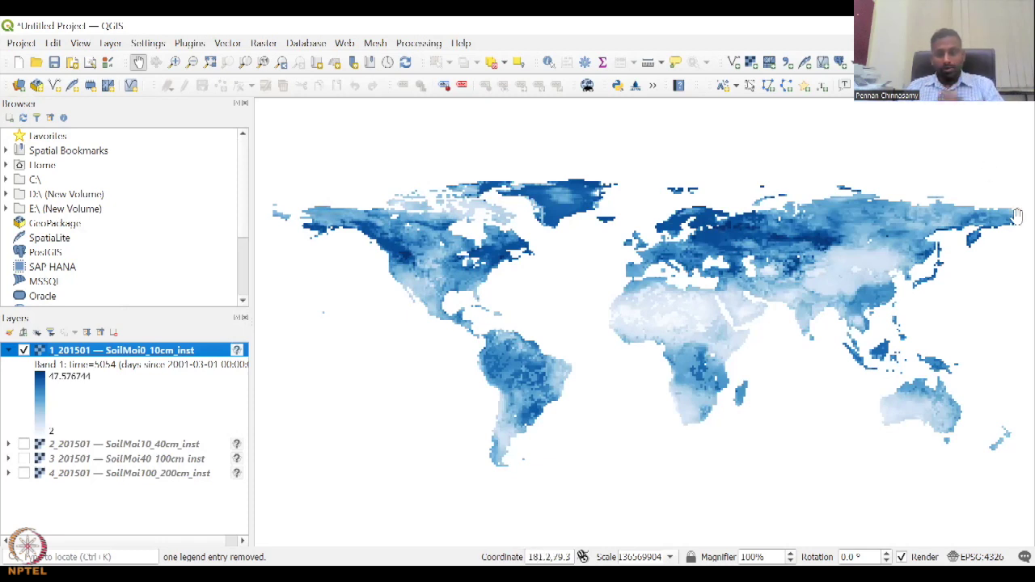
pyautogui.scroll(2, 809, 324)
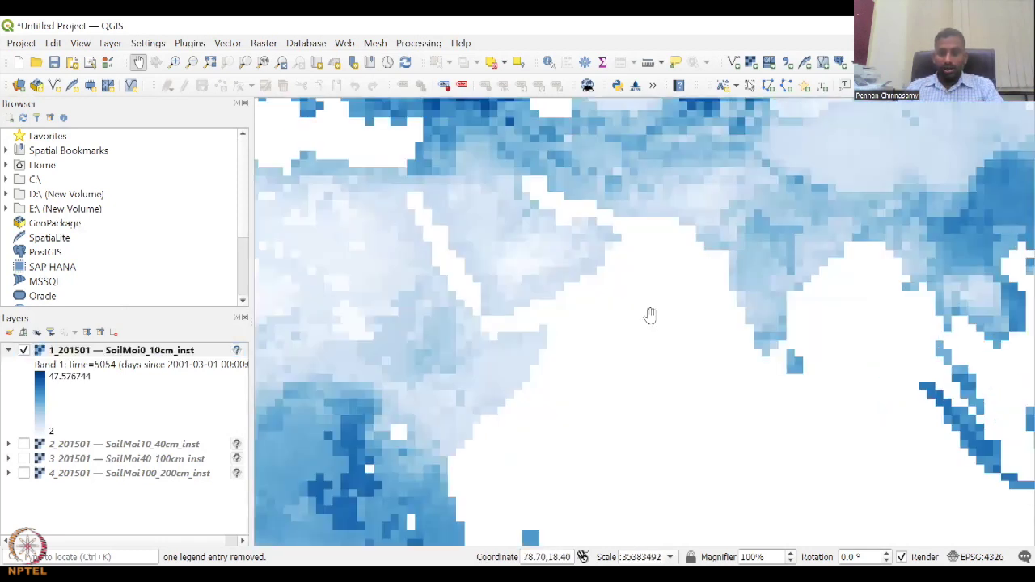
pyautogui.scroll(2, 668, 316)
pyautogui.moveTo(668, 316); pyautogui.dragTo(668, 348)
pyautogui.scroll(-1, 667, 349)
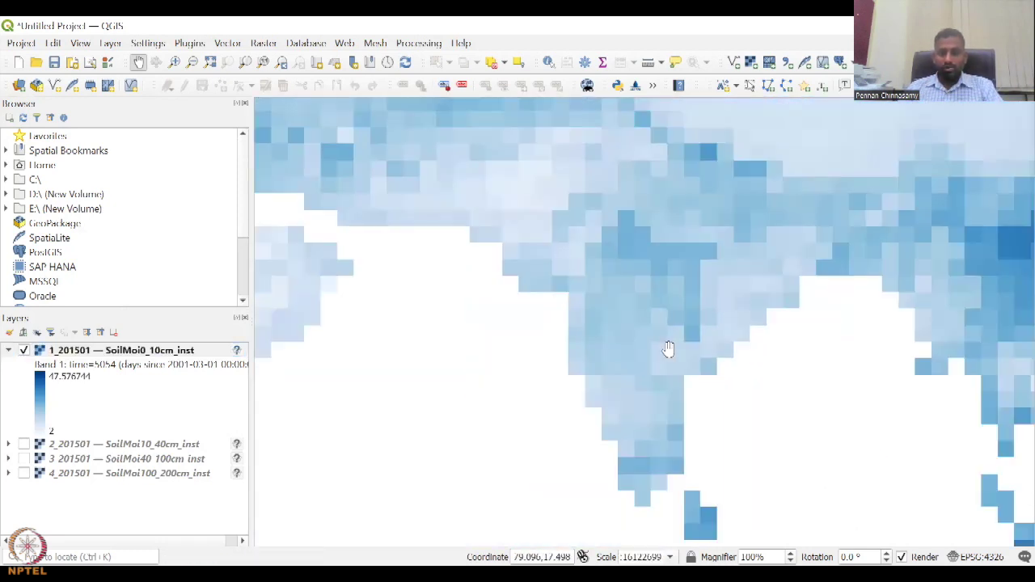
pyautogui.scroll(-1, 666, 340)
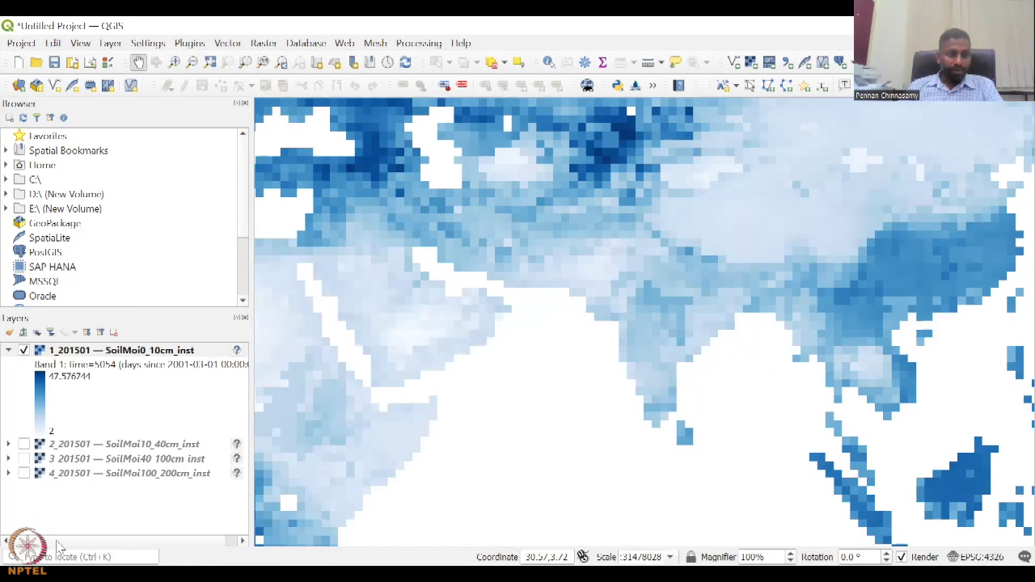
# Step: Hide the other soil moisture layers so only SoilMoi100_200cm_inst stays visible, and select it
pyautogui.click(24, 473)
pyautogui.click(24, 459)
pyautogui.click(24, 444)
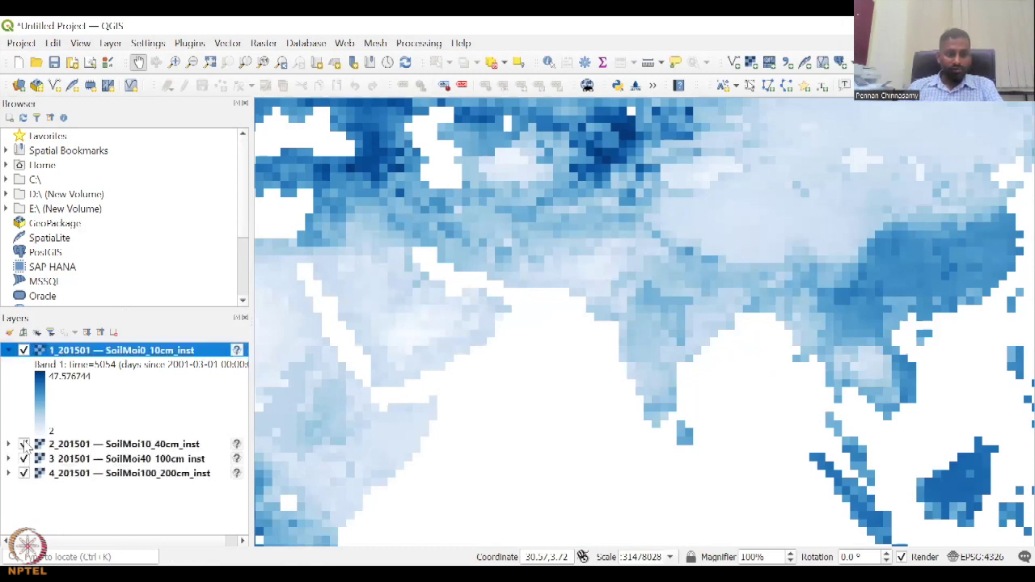
pyautogui.click(24, 444)
pyautogui.click(24, 458)
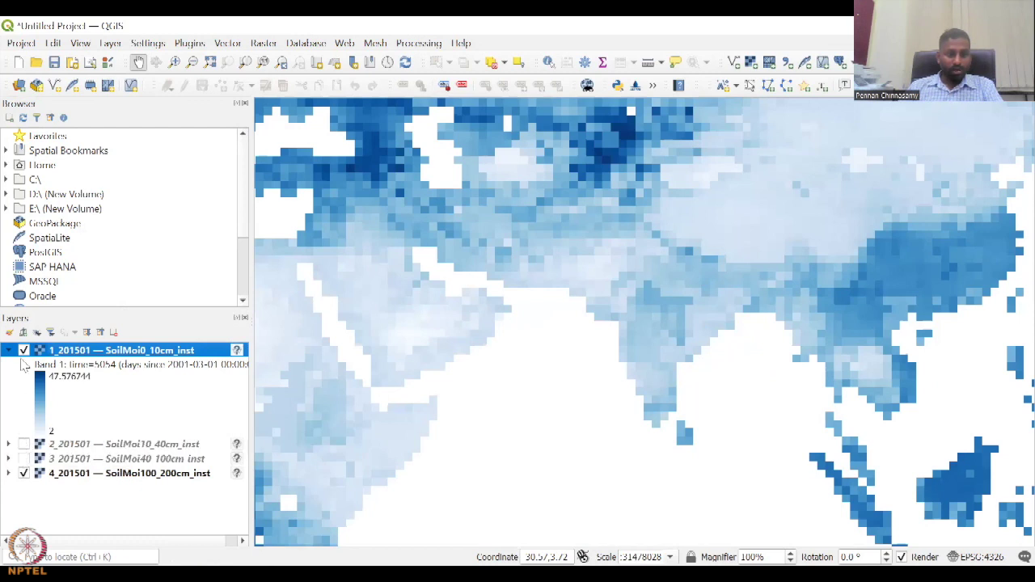
pyautogui.click(24, 350)
pyautogui.click(9, 350)
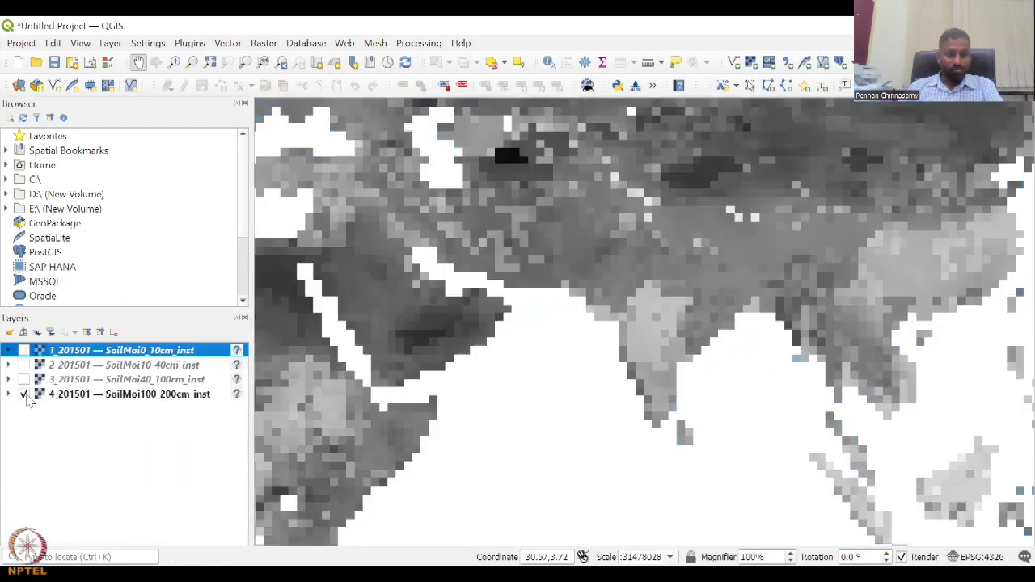
pyautogui.click(131, 394)
# Step: Render SoilMoi100_200cm_inst as Singleband pseudocolor with the blue ramp, 29.5888 to 476
pyautogui.rightClick(130, 394)
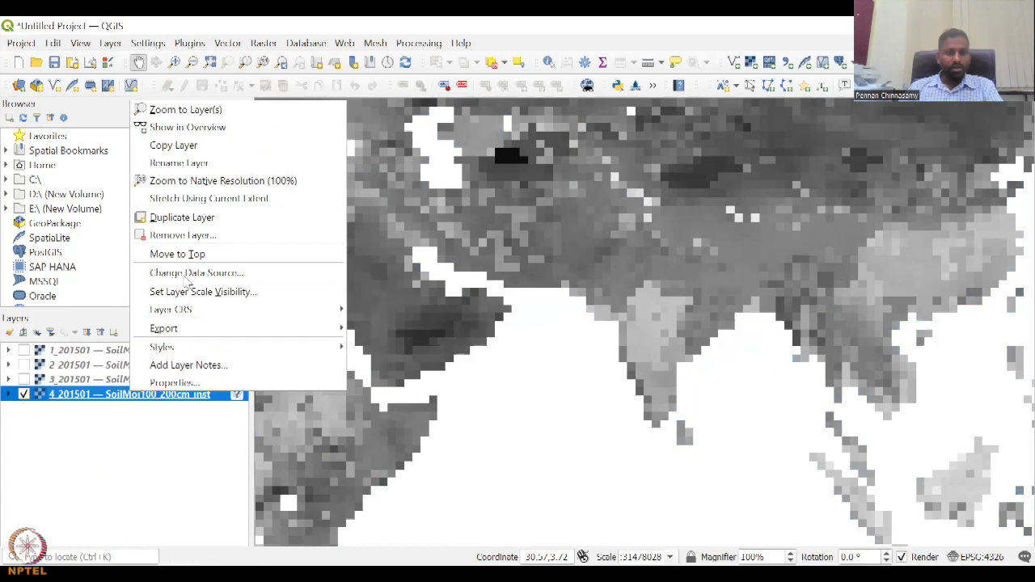
pyautogui.click(192, 386)
pyautogui.click(234, 167)
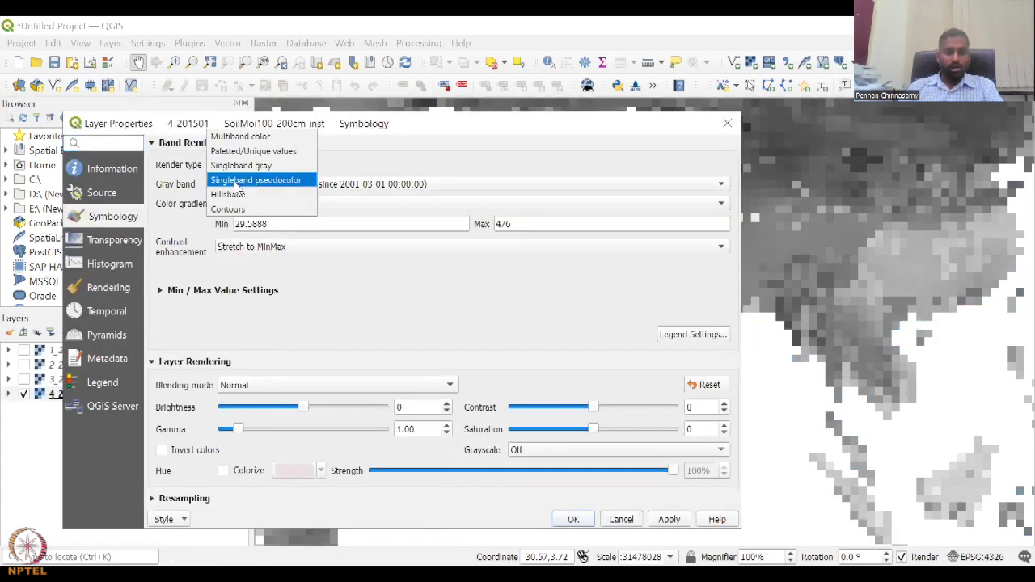
pyautogui.click(237, 181)
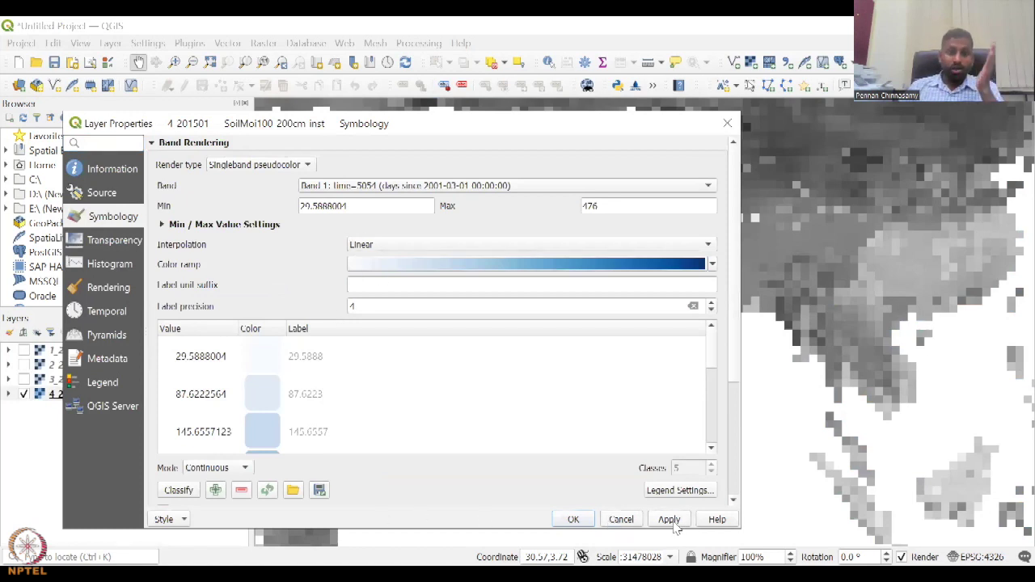
pyautogui.click(673, 522)
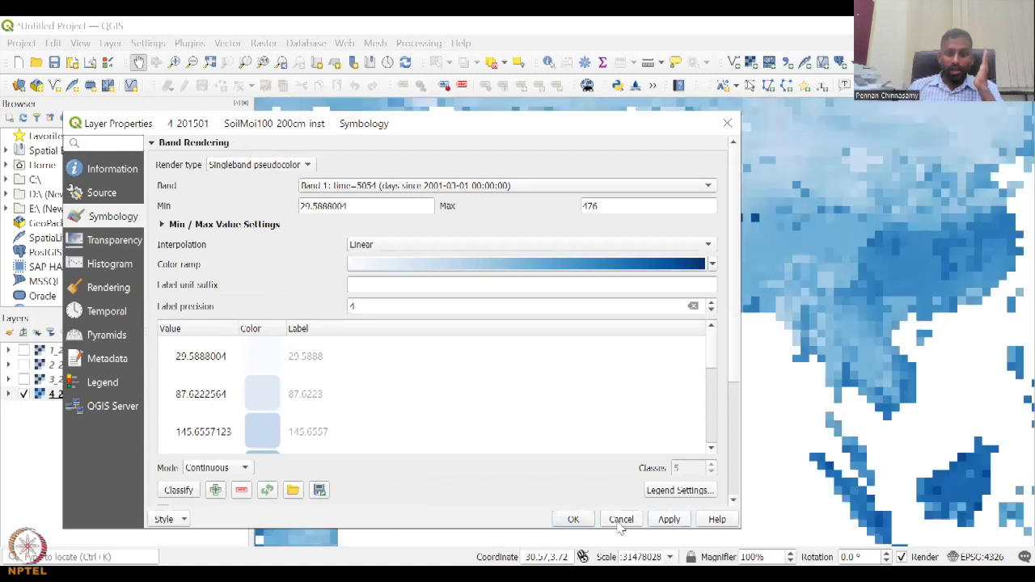
# Step: Confirm the 100–200 cm layer styling with OK and switch to the Singleband pseudocolor docs in the browser
pyautogui.click(573, 519)
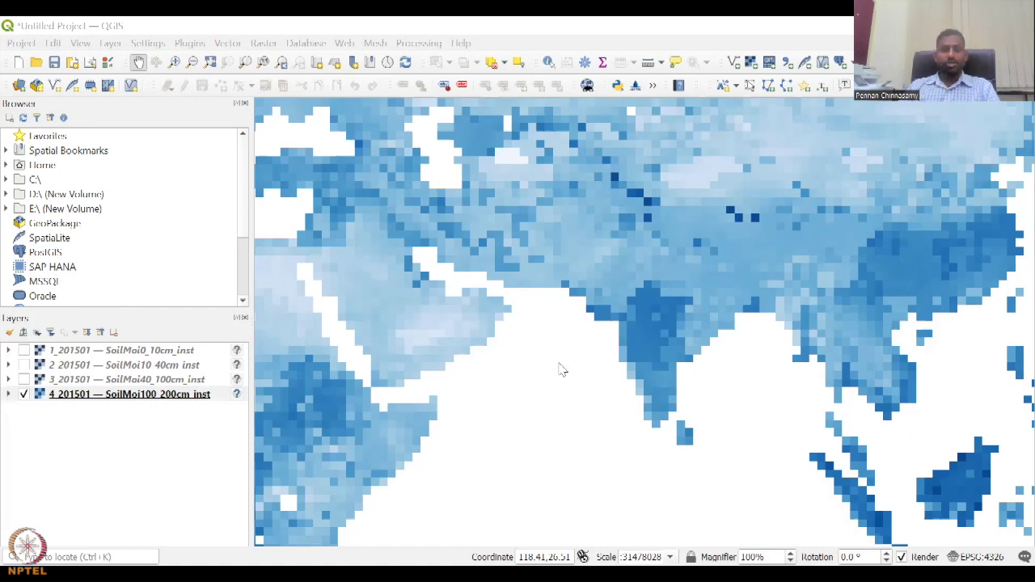
pyautogui.hotkey('alt', 'Tab')
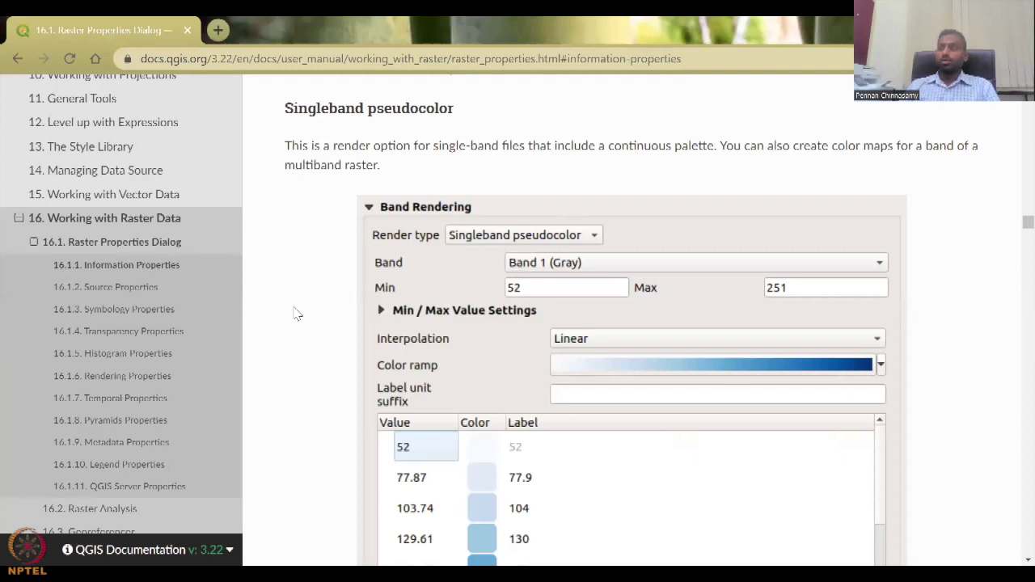
# Step: Scroll through the raster symbology documentation
pyautogui.scroll(-2, 295, 314)
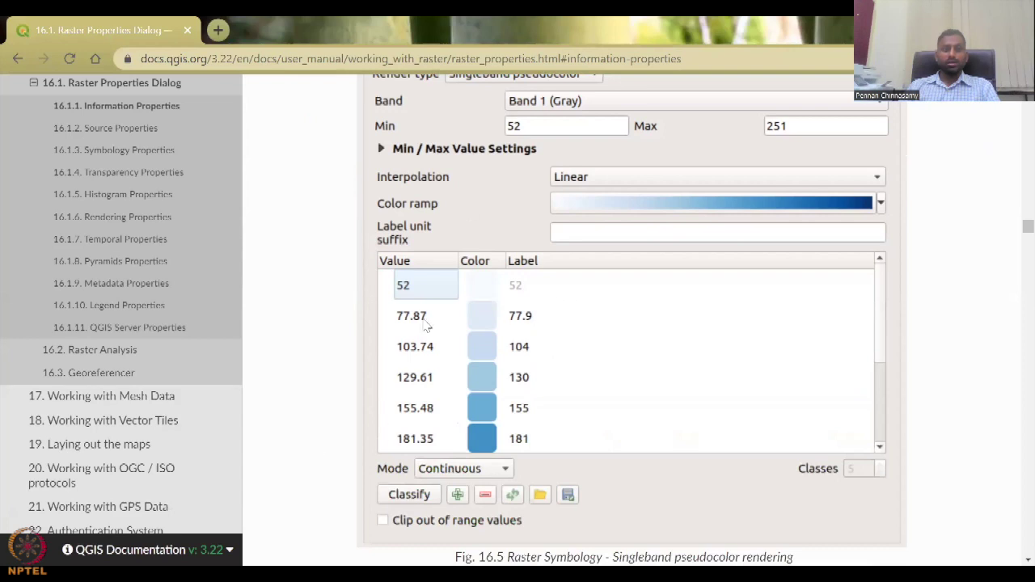
pyautogui.scroll(-10, 525, 315)
pyautogui.scroll(-10, 524, 315)
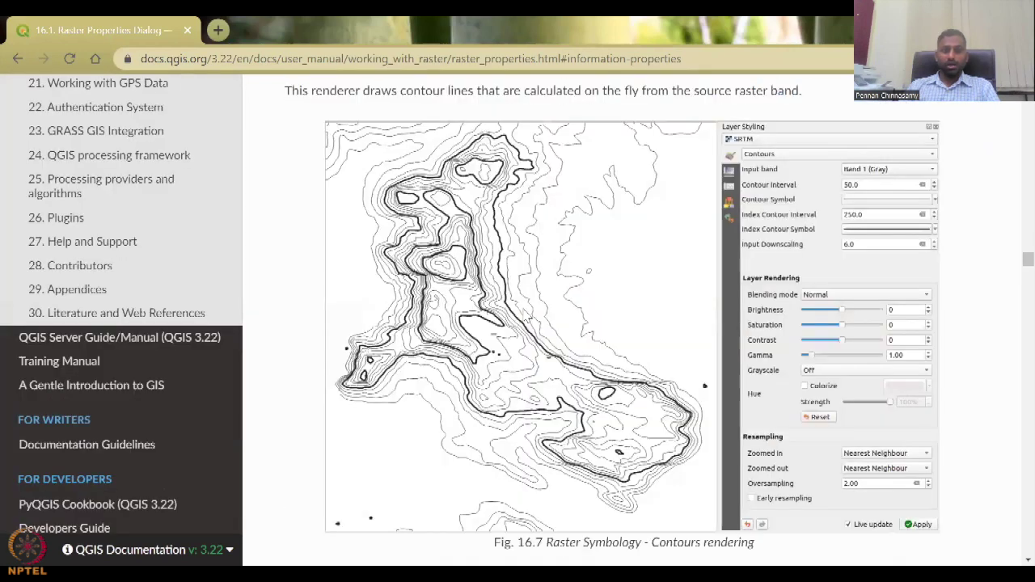
pyautogui.scroll(1, 497, 374)
pyautogui.scroll(-5, 494, 369)
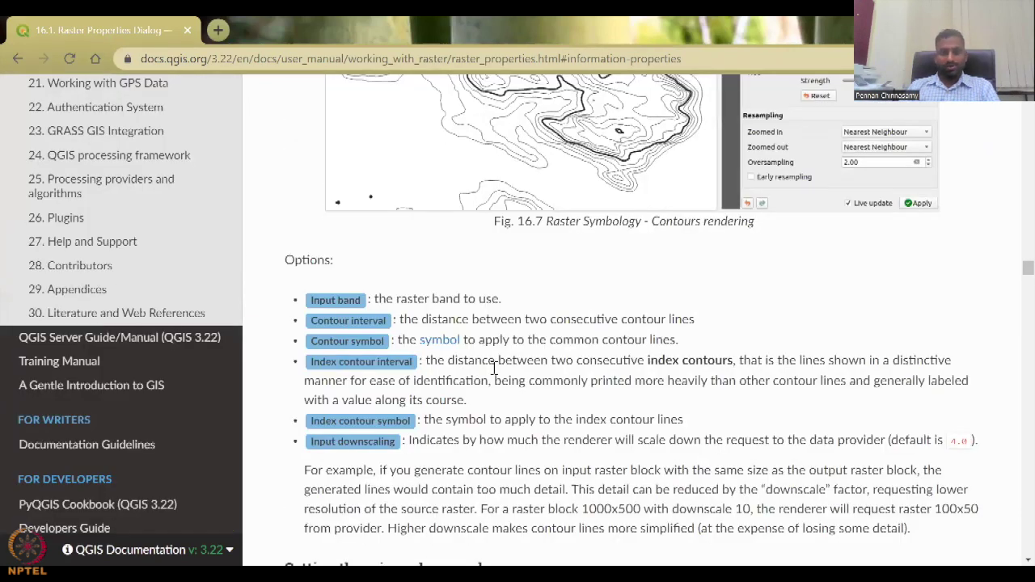
pyautogui.scroll(15, 494, 368)
pyautogui.scroll(7, 319, 323)
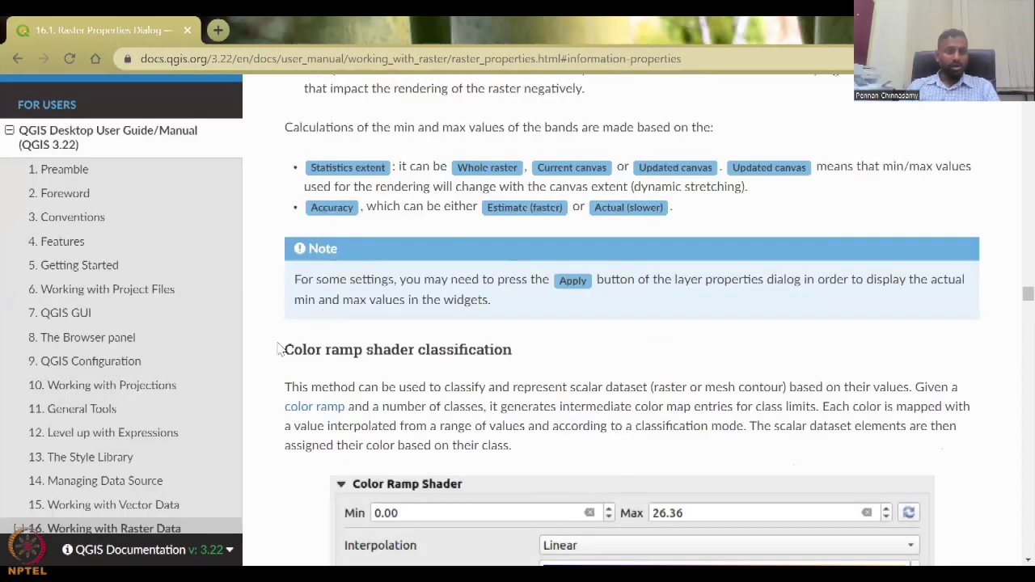
pyautogui.scroll(-4, 274, 362)
pyautogui.scroll(-2, 154, 180)
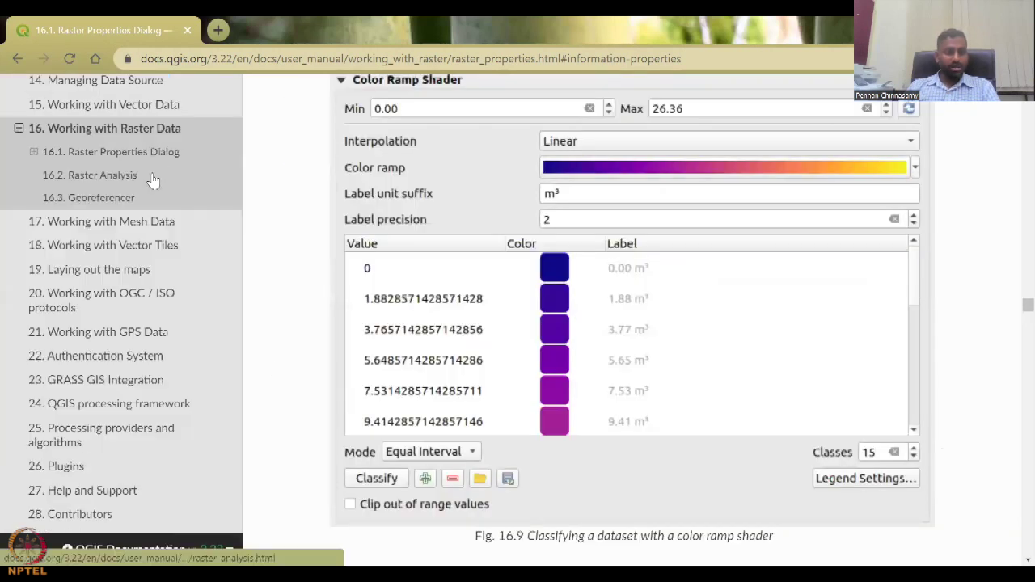
# Step: Open the 16.2 Raster Analysis page and scroll to 16.2.1 Raster Calculator
pyautogui.click(115, 182)
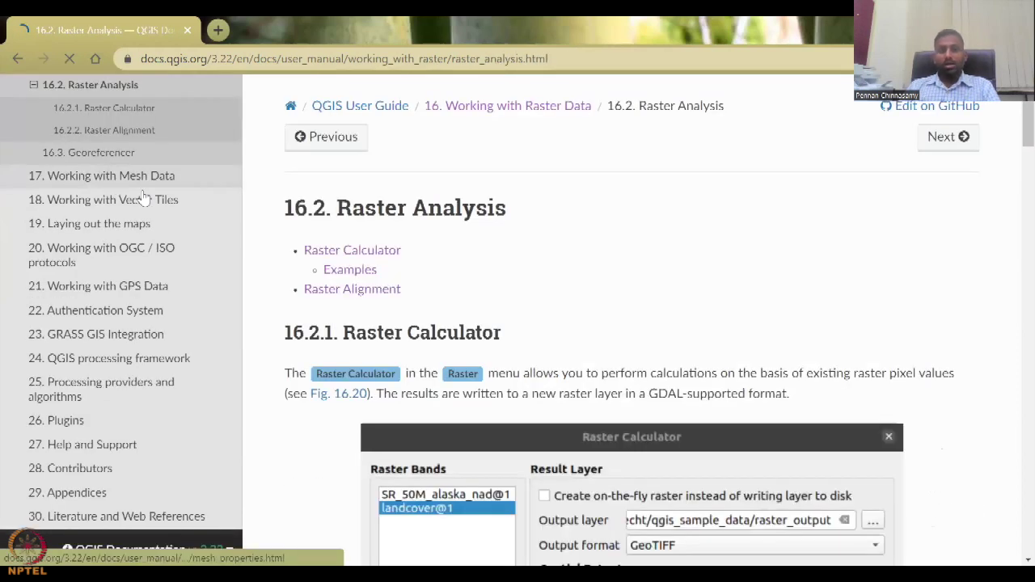
pyautogui.scroll(-3, 591, 339)
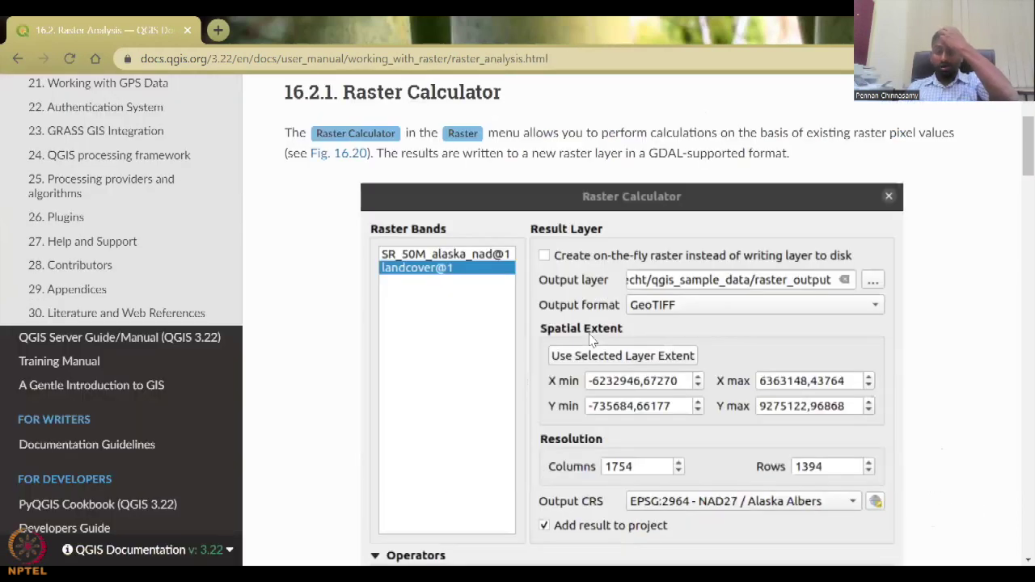
pyautogui.scroll(-1, 590, 340)
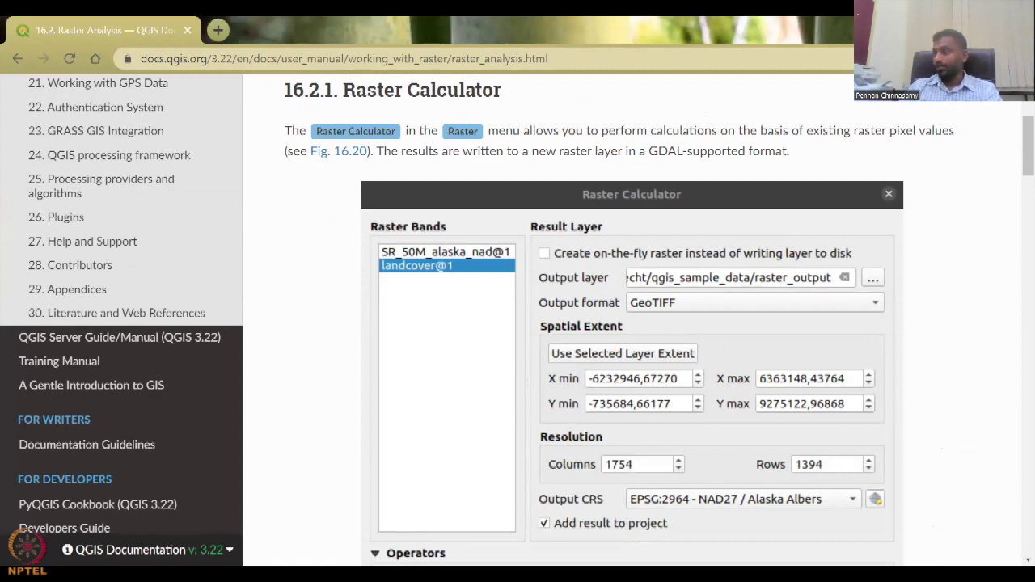
# Step: Back in QGIS, turn the SoilMoi0_10cm_inst and SoilMoi100_200cm_inst layers back on
pyautogui.hotkey('alt', 'Tab')
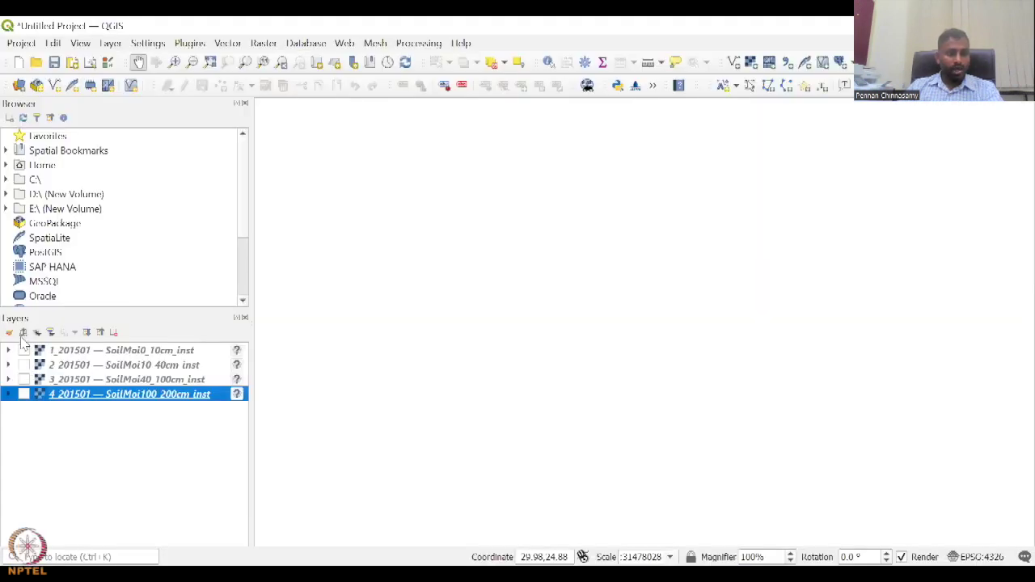
pyautogui.click(24, 350)
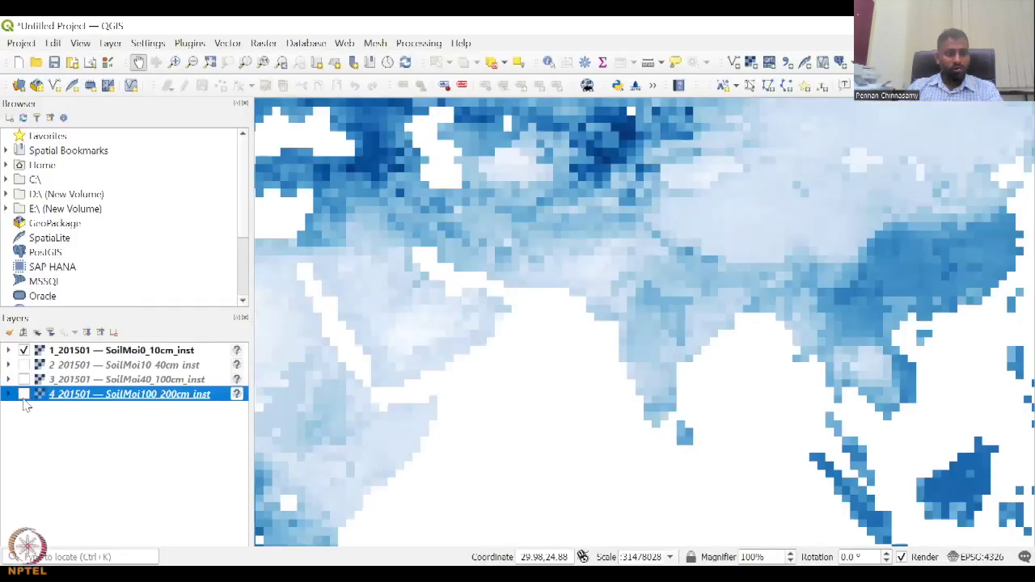
pyautogui.click(24, 394)
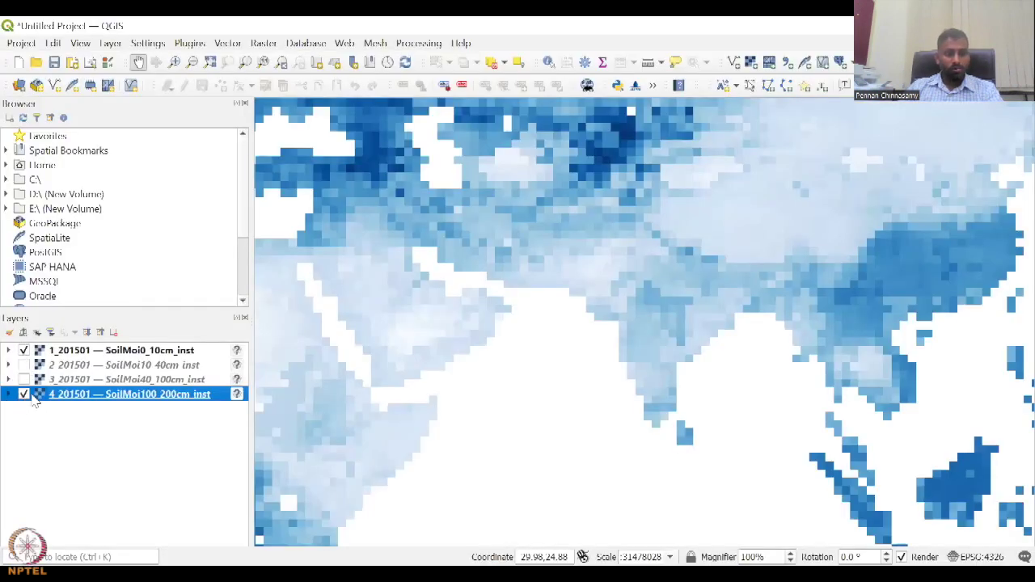
# Step: In the Raster Calculator, build SoilMoi0_10cm + SoilMoi100_200cm with output layer named 1
pyautogui.click(263, 43)
pyautogui.click(277, 62)
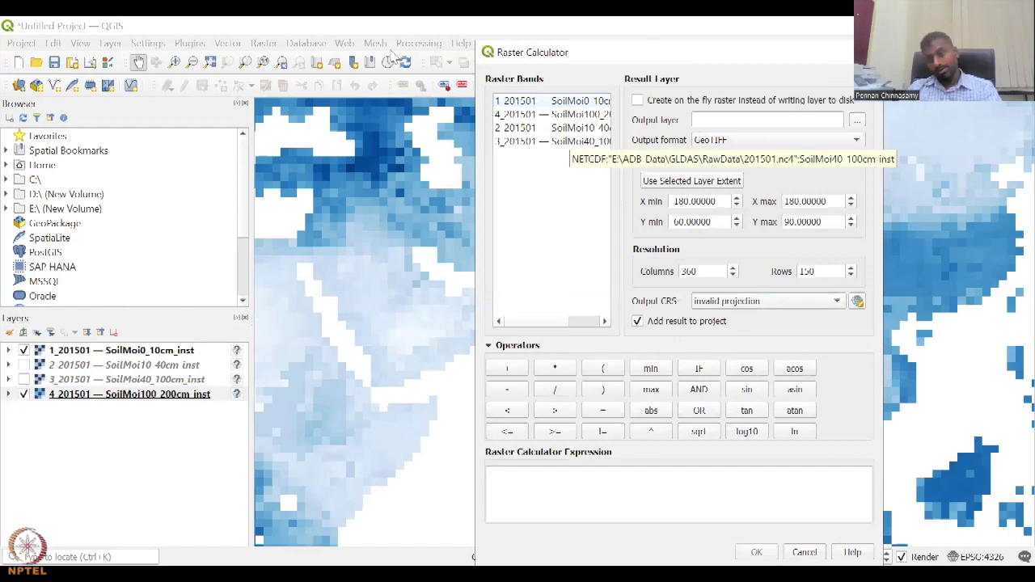
pyautogui.moveTo(394, 53); pyautogui.dragTo(267, 54)
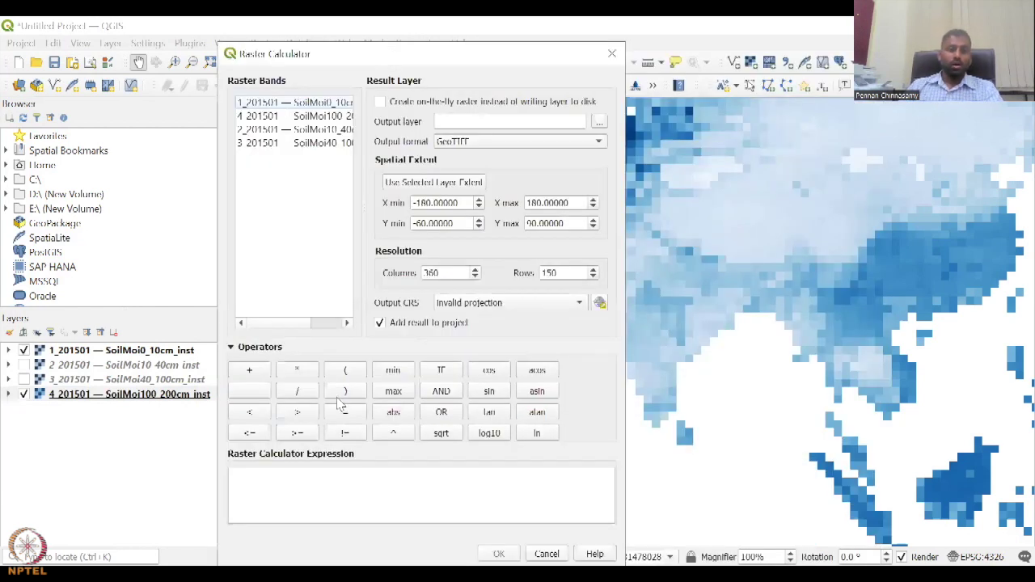
pyautogui.doubleClick(303, 102)
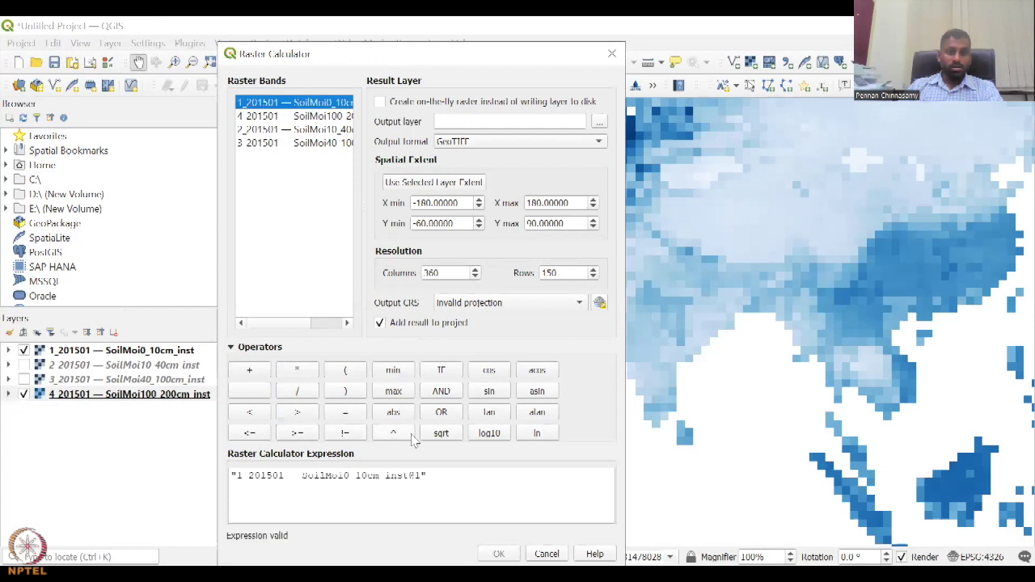
pyautogui.click(250, 369)
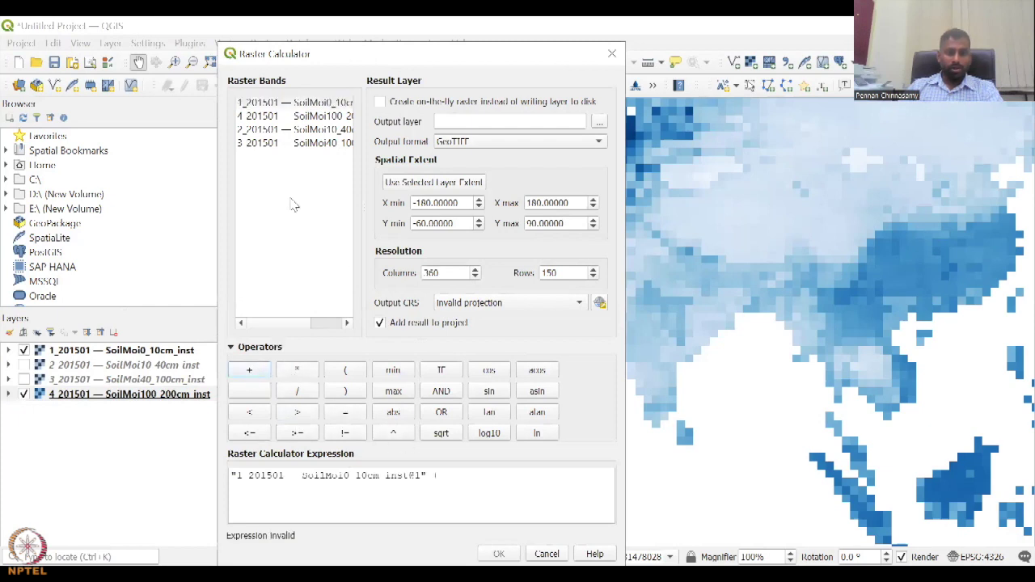
pyautogui.click(289, 117)
pyautogui.doubleClick(288, 120)
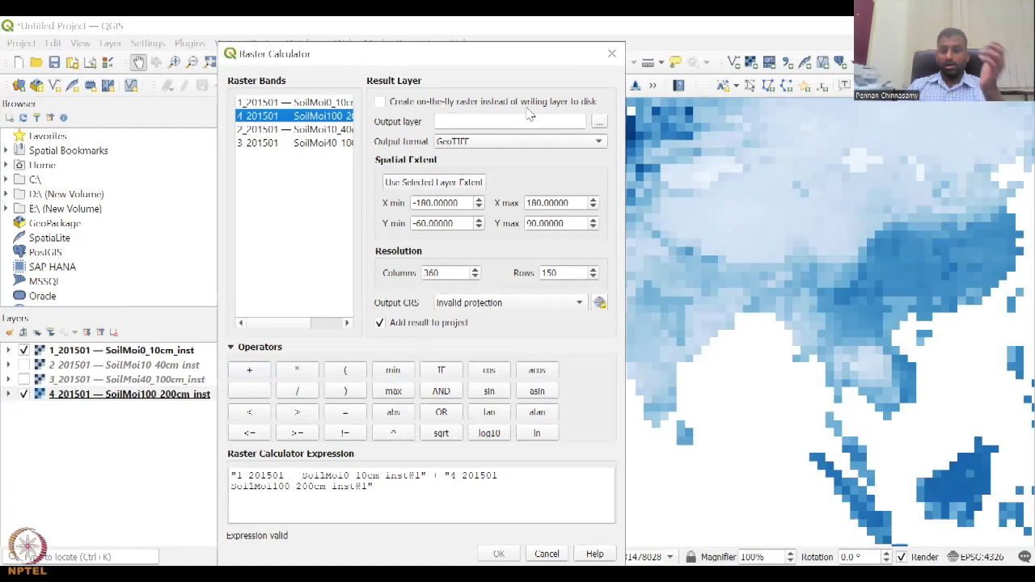
pyautogui.click(441, 119)
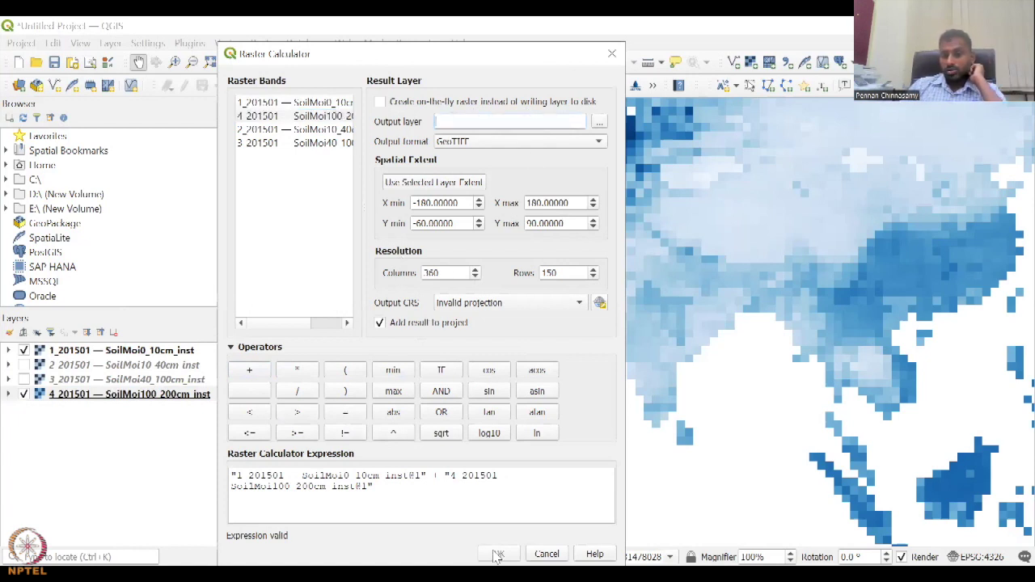
pyautogui.write('1')
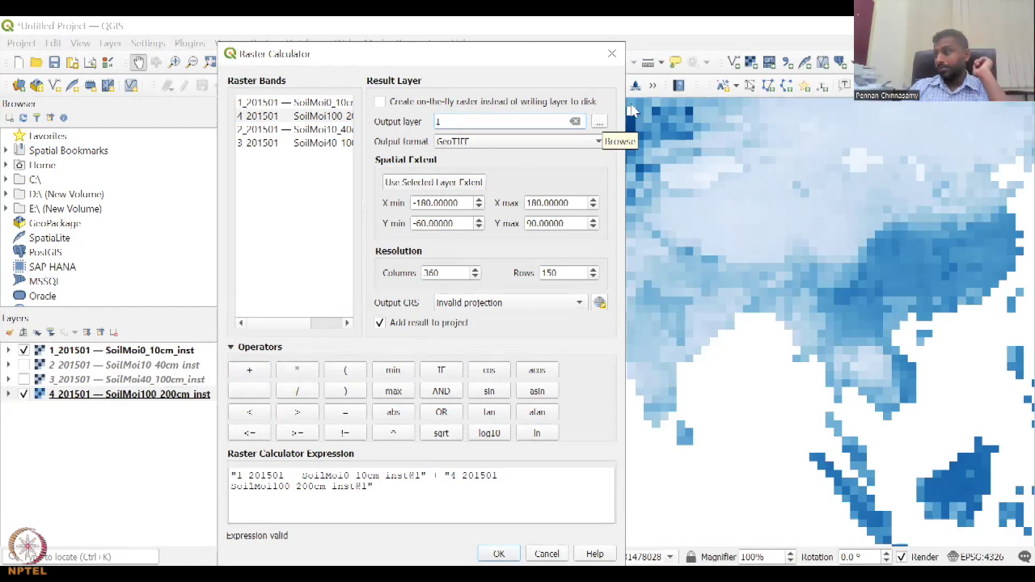
pyautogui.press('Escape')
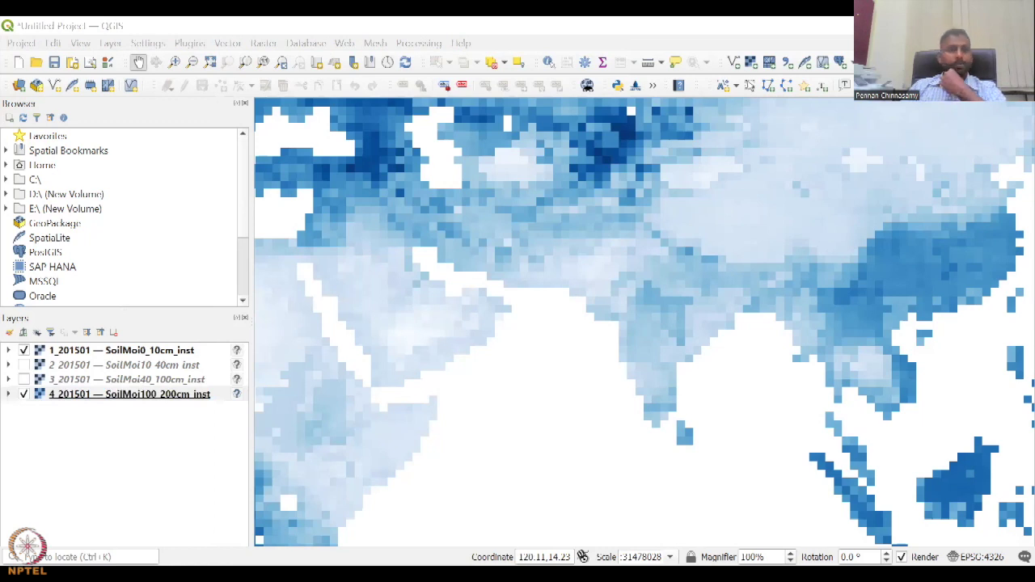
# Step: Scroll the Raster Analysis docs to the Align Raster resampling section, then open 16.3 Georeferencer
pyautogui.hotkey('alt', 'Tab')
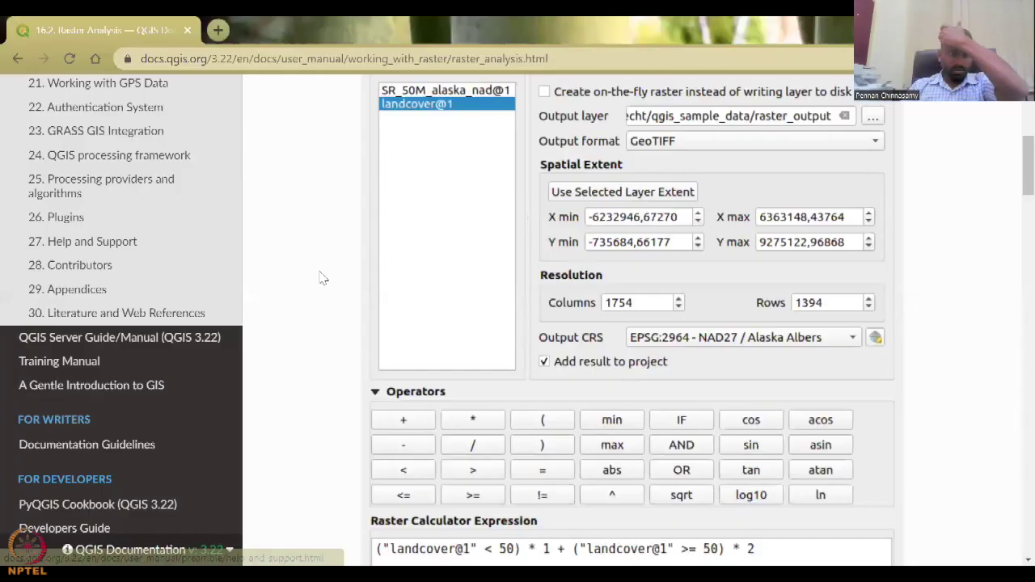
pyautogui.scroll(-9, 321, 278)
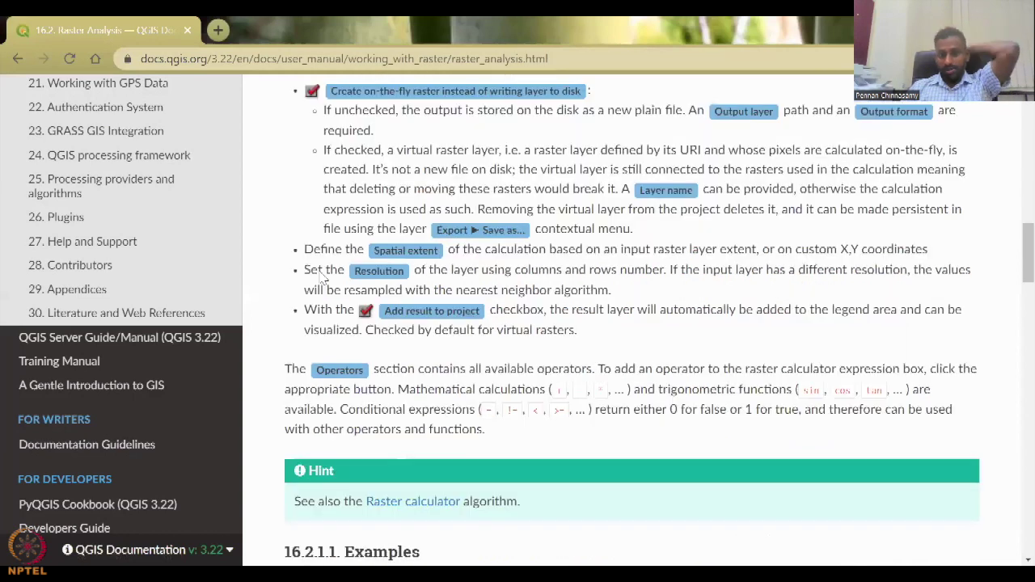
pyautogui.scroll(-10, 321, 278)
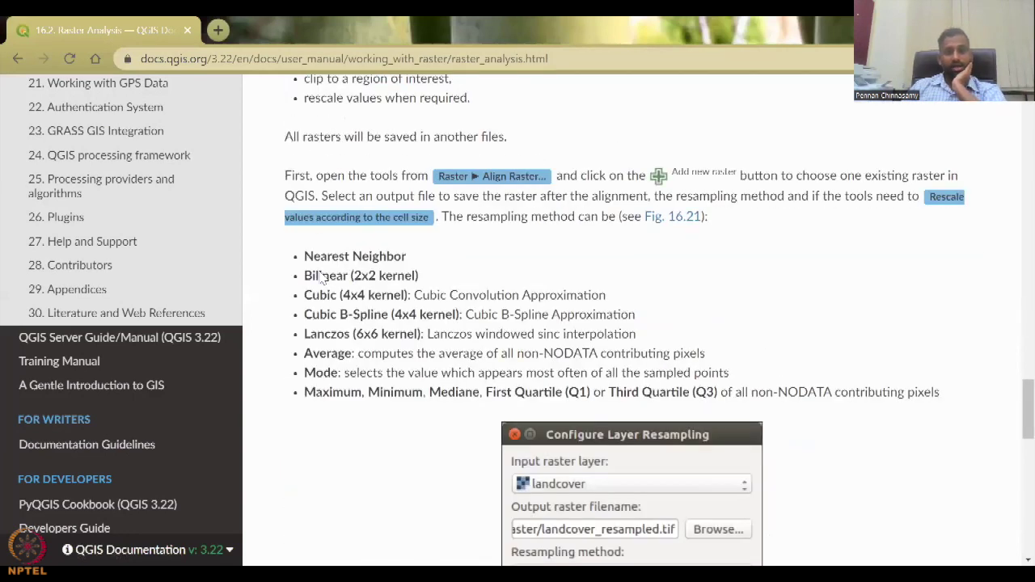
pyautogui.scroll(2, 321, 273)
pyautogui.scroll(-5, 322, 278)
pyautogui.scroll(-10, 321, 278)
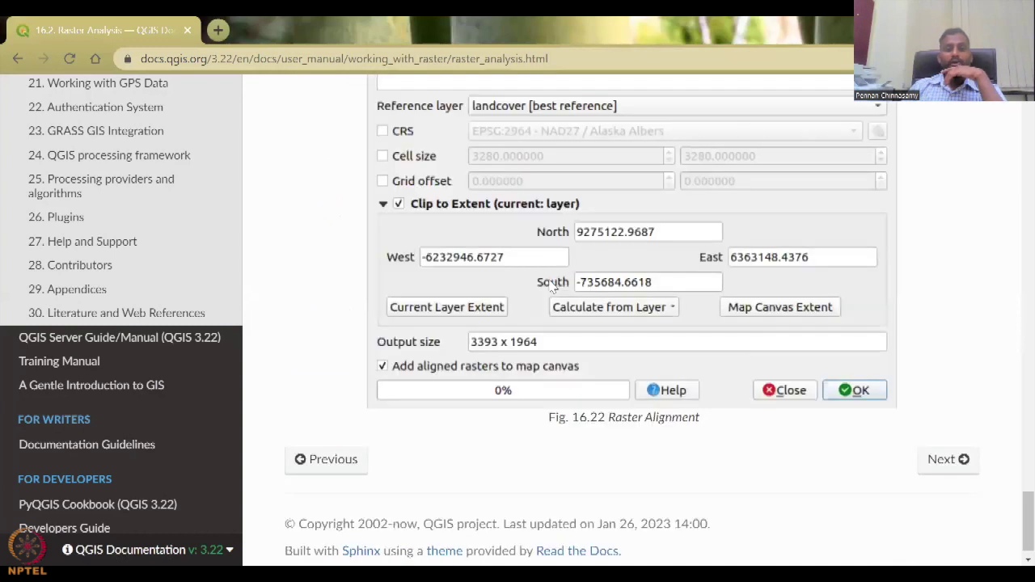
pyautogui.scroll(-1, 554, 286)
pyautogui.scroll(5, 564, 450)
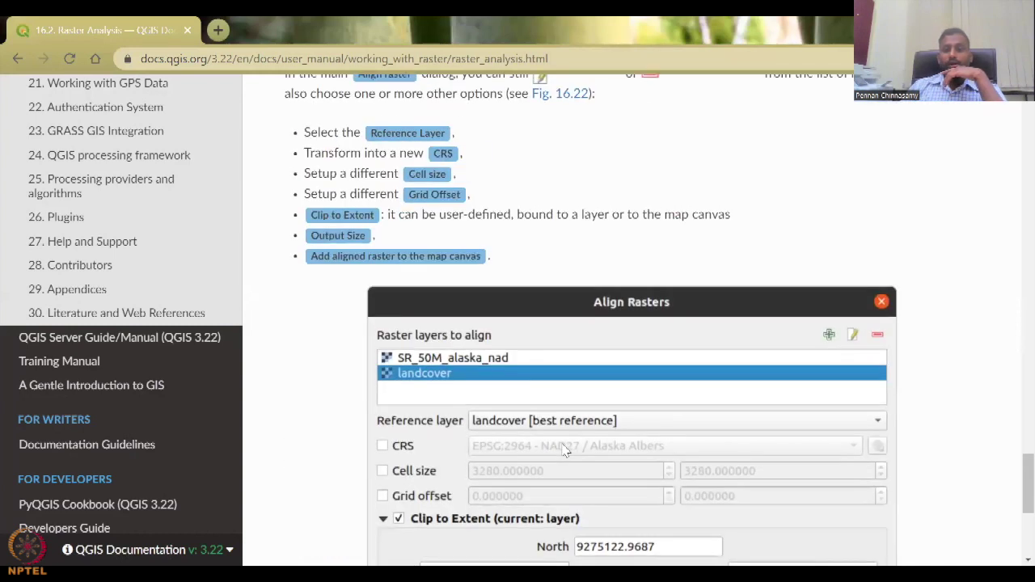
pyautogui.scroll(5, 564, 451)
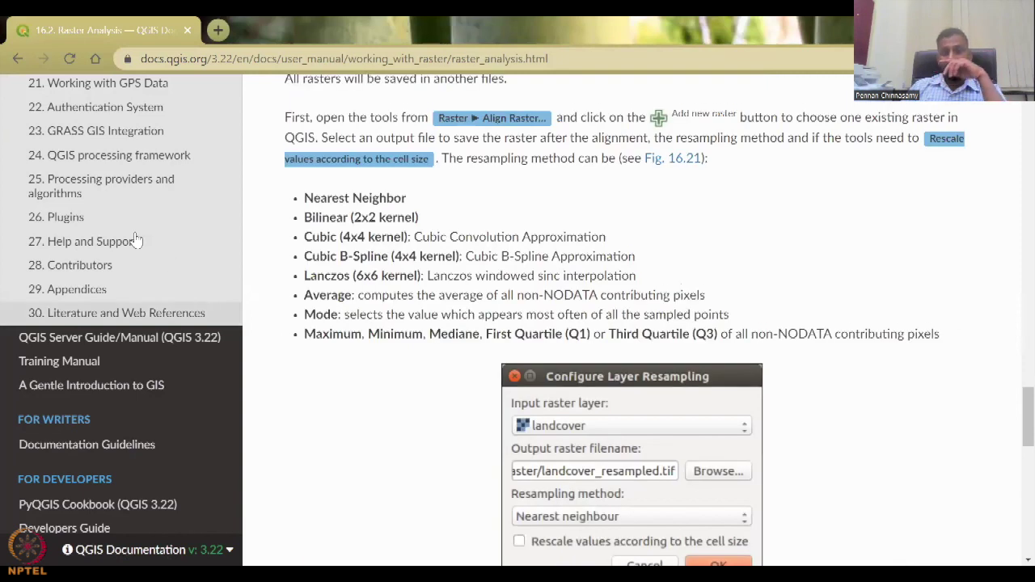
pyautogui.scroll(4, 133, 240)
pyautogui.click(103, 281)
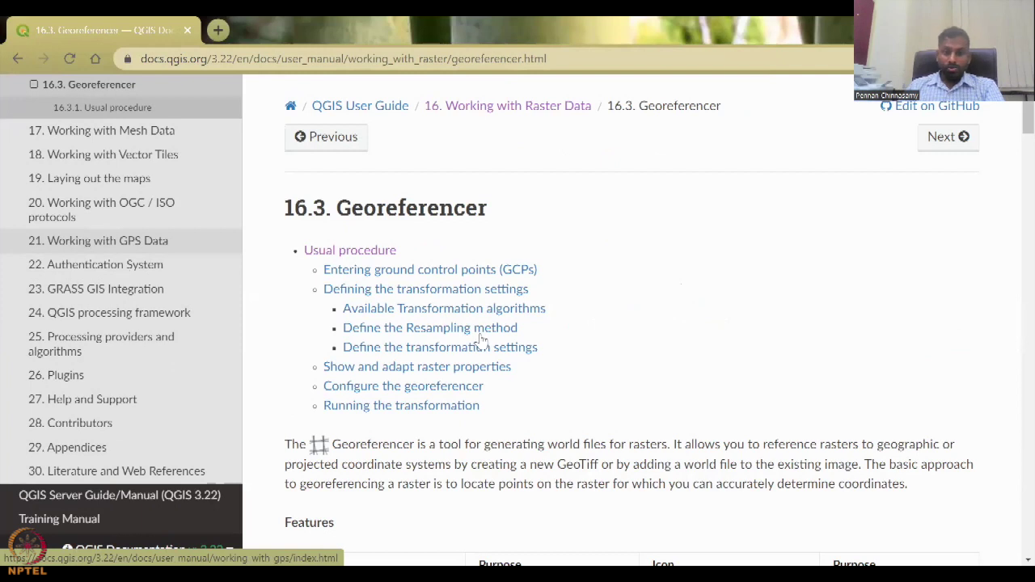
# Step: Scroll the Georeferencer page down to 16.3.1 Usual procedure
pyautogui.scroll(-5, 482, 339)
pyautogui.scroll(-5, 481, 340)
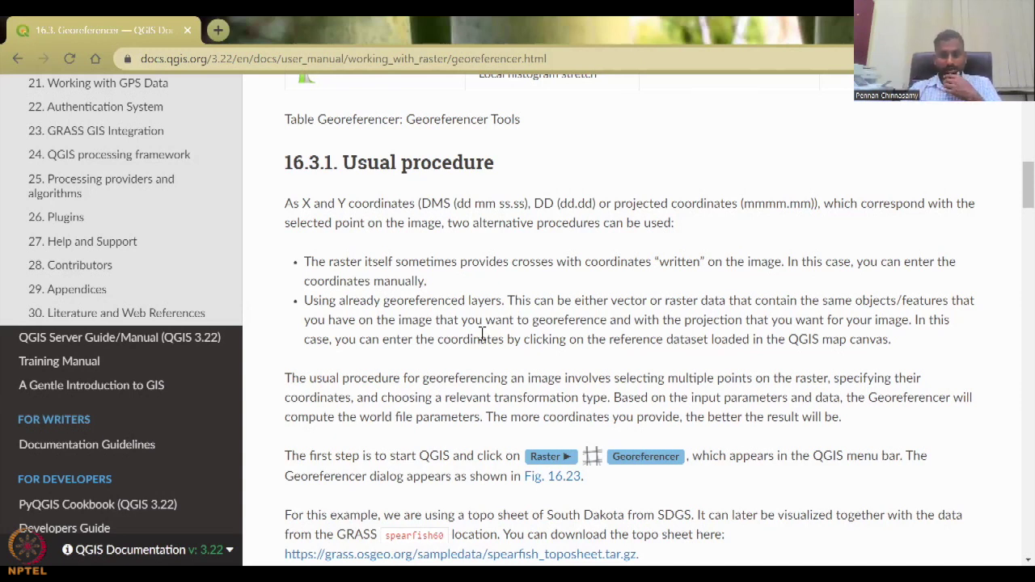
# Step: Scroll through the GCP, transformation algorithm and settings sections, then back to the dialog figure
pyautogui.scroll(-7, 647, 453)
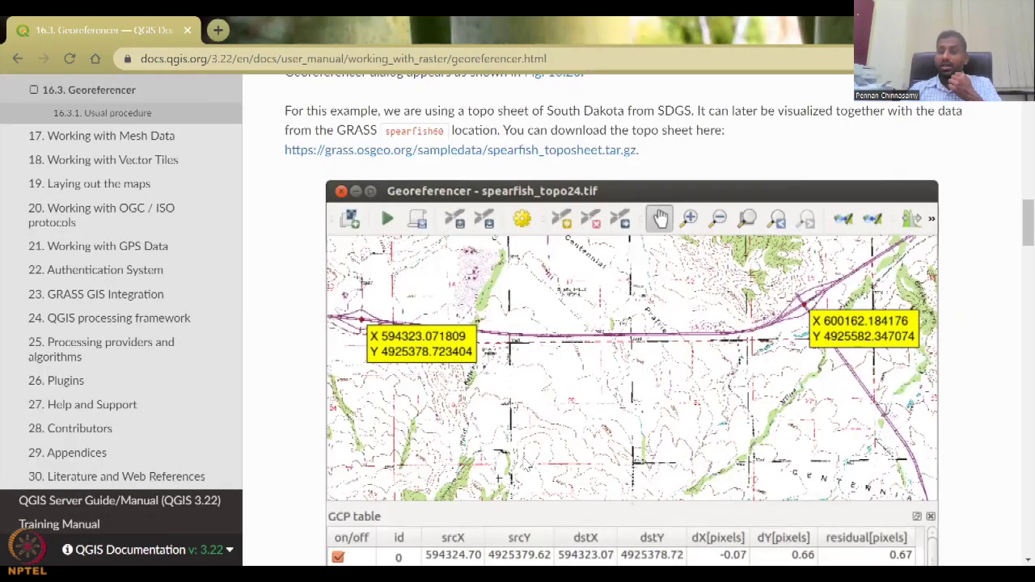
pyautogui.scroll(-2, 381, 204)
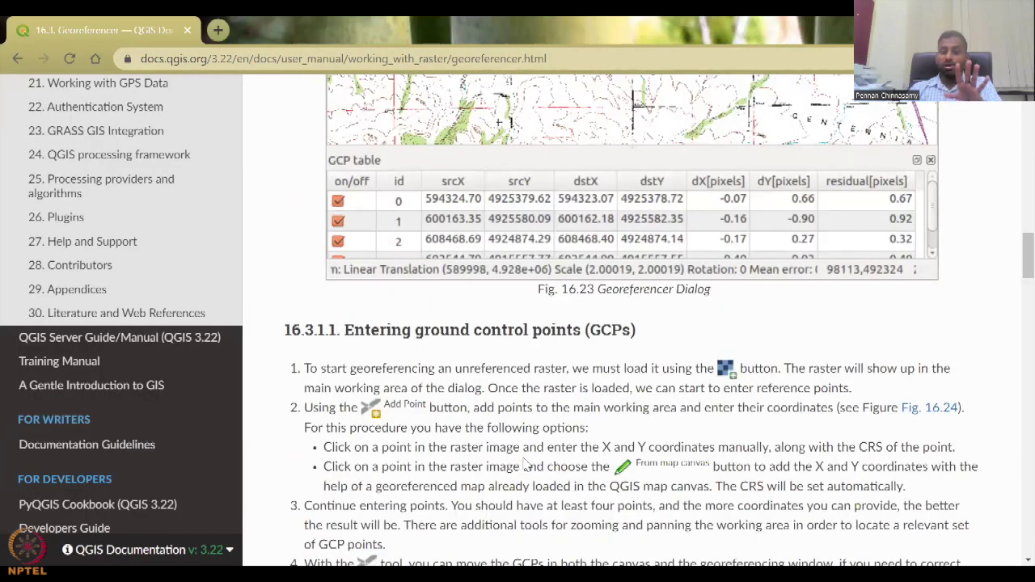
pyautogui.scroll(-15, 524, 463)
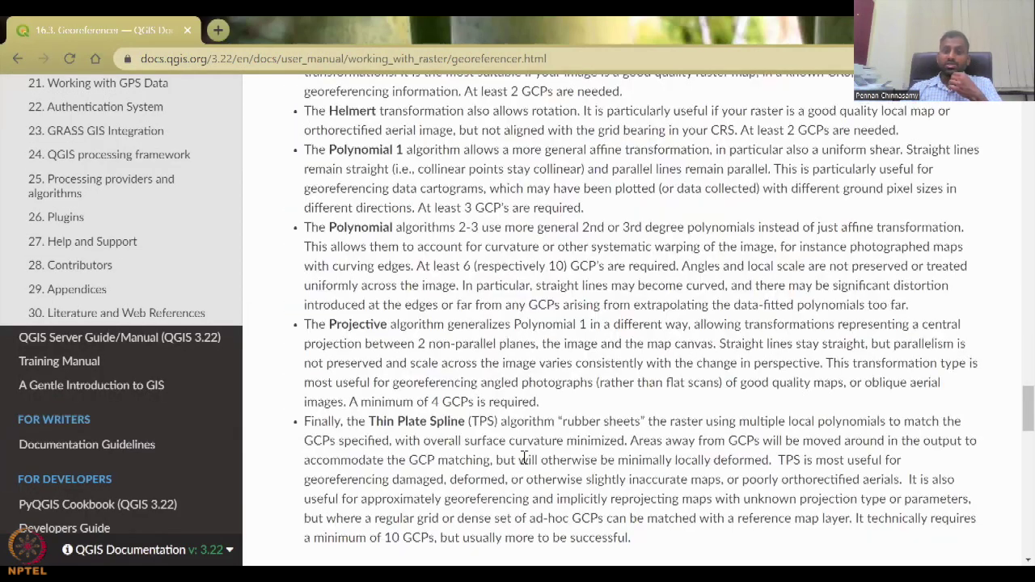
pyautogui.scroll(-5, 524, 457)
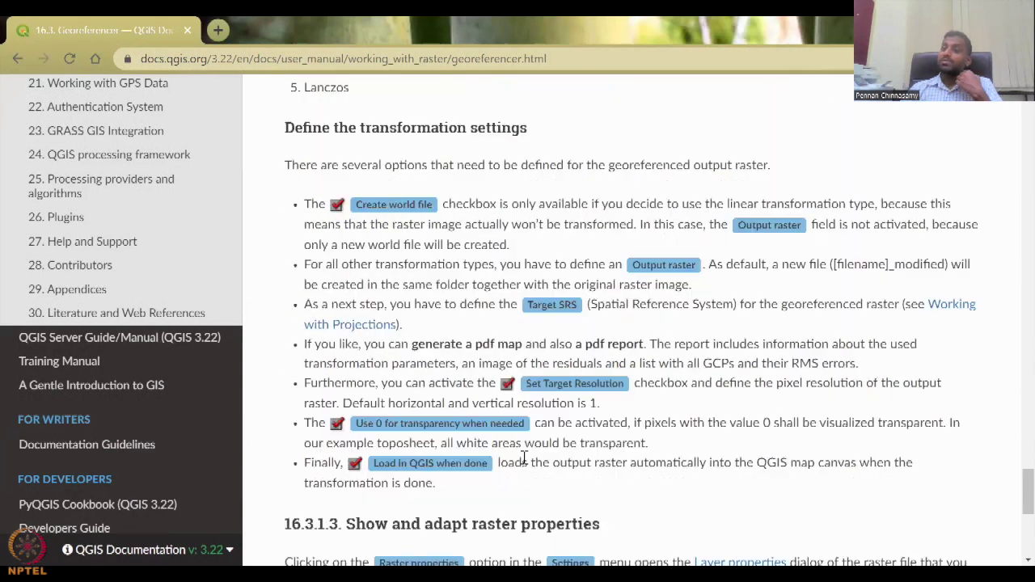
pyautogui.scroll(5, 524, 458)
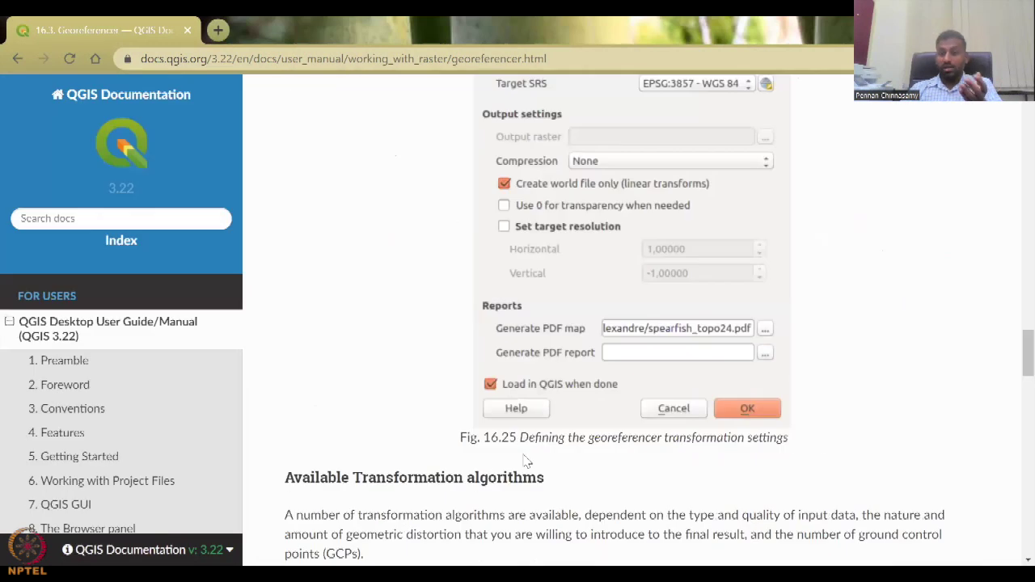
pyautogui.scroll(7, 523, 461)
pyautogui.scroll(2, 523, 460)
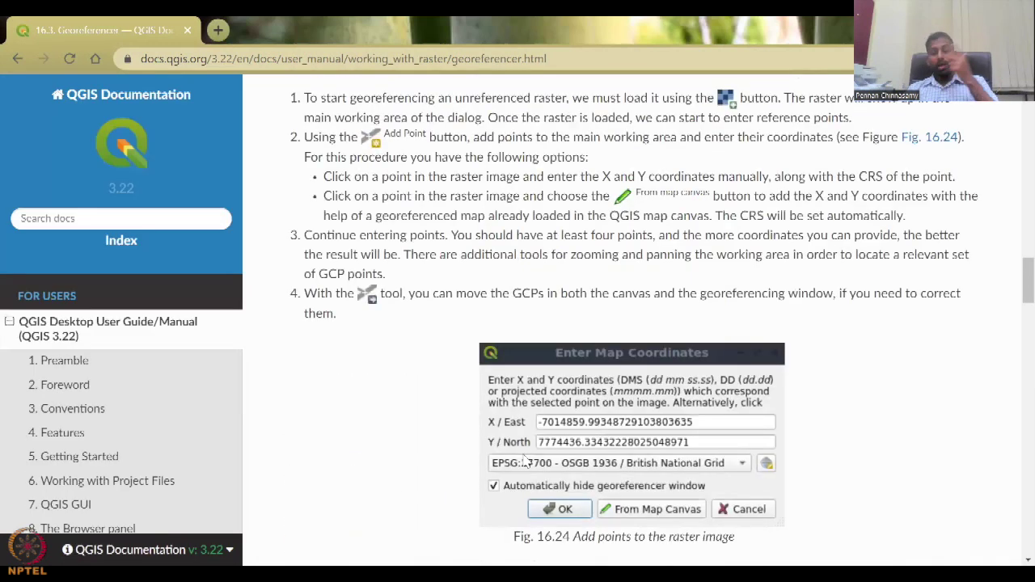
pyautogui.scroll(2, 524, 460)
pyautogui.scroll(5, 524, 460)
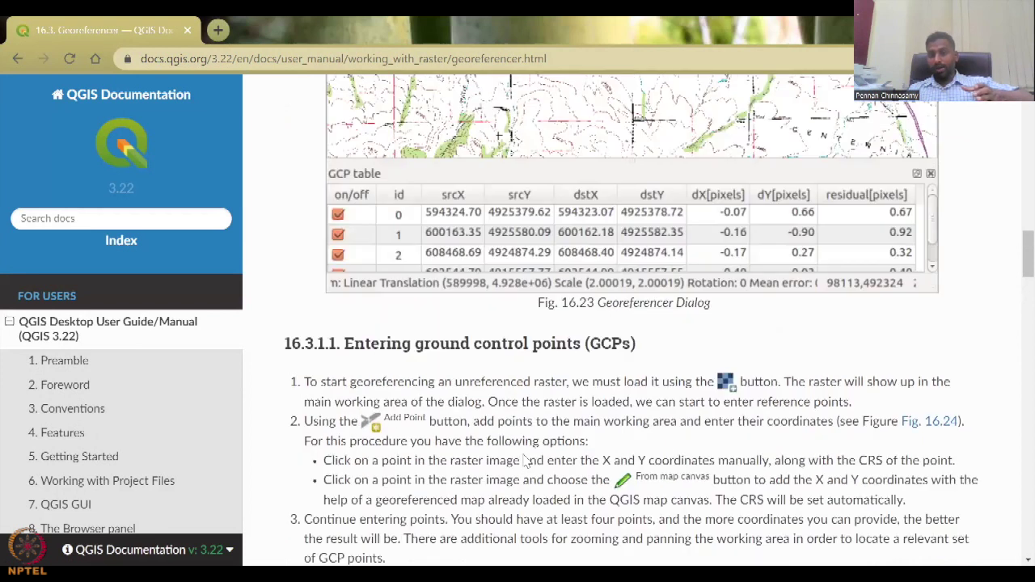
pyautogui.scroll(2, 523, 460)
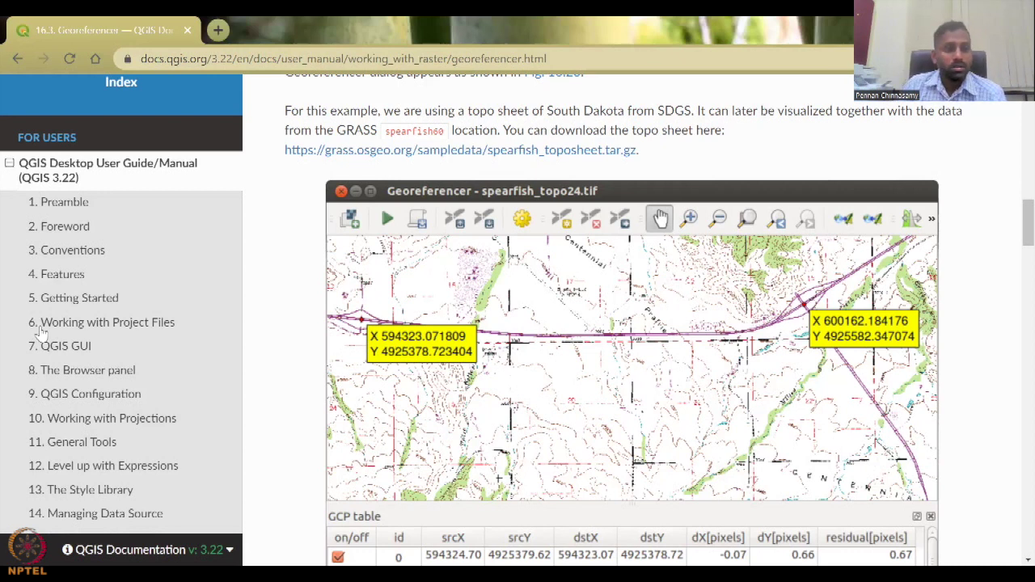
pyautogui.scroll(-5, 131, 349)
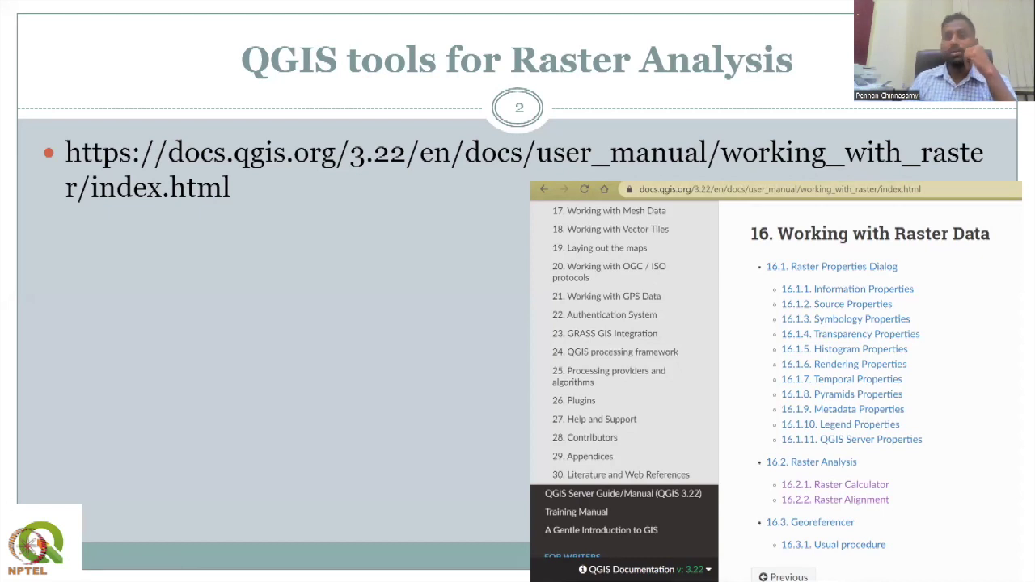
# Step: Return to the soil moisture map in QGIS and browse the Raster menu's Analysis tools
pyautogui.hotkey('alt', 'Tab')
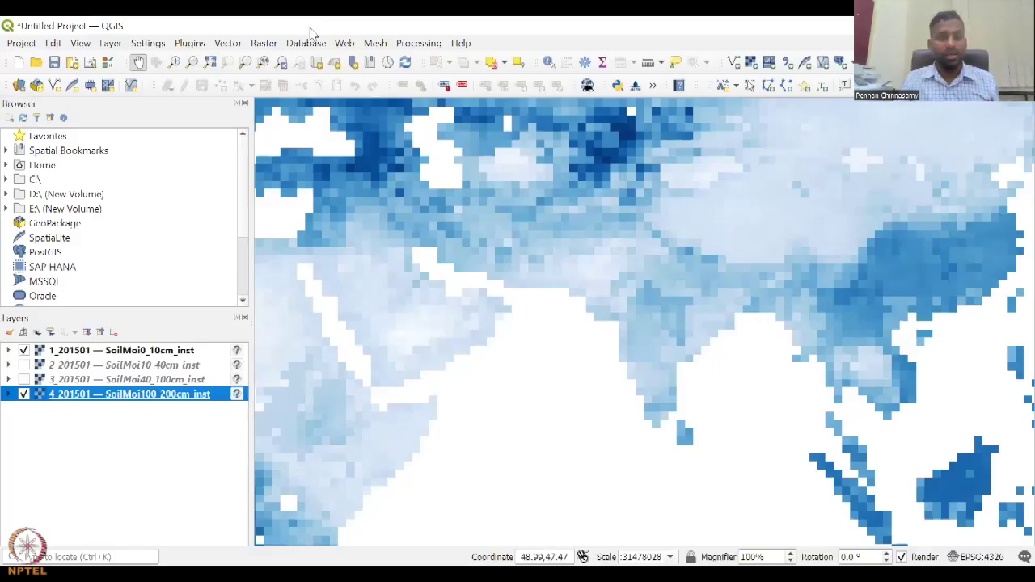
pyautogui.click(257, 45)
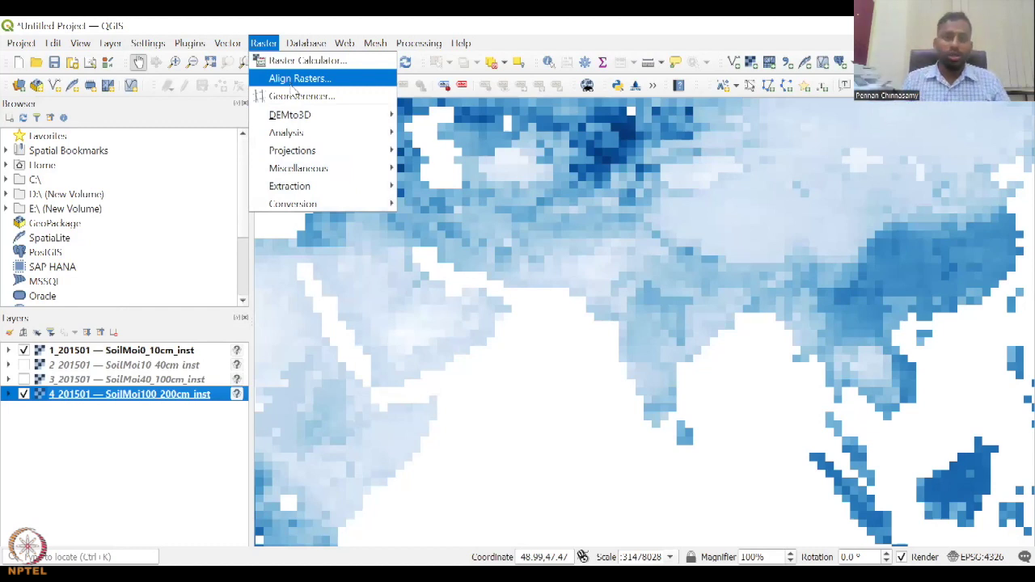
pyautogui.moveTo(342, 125)
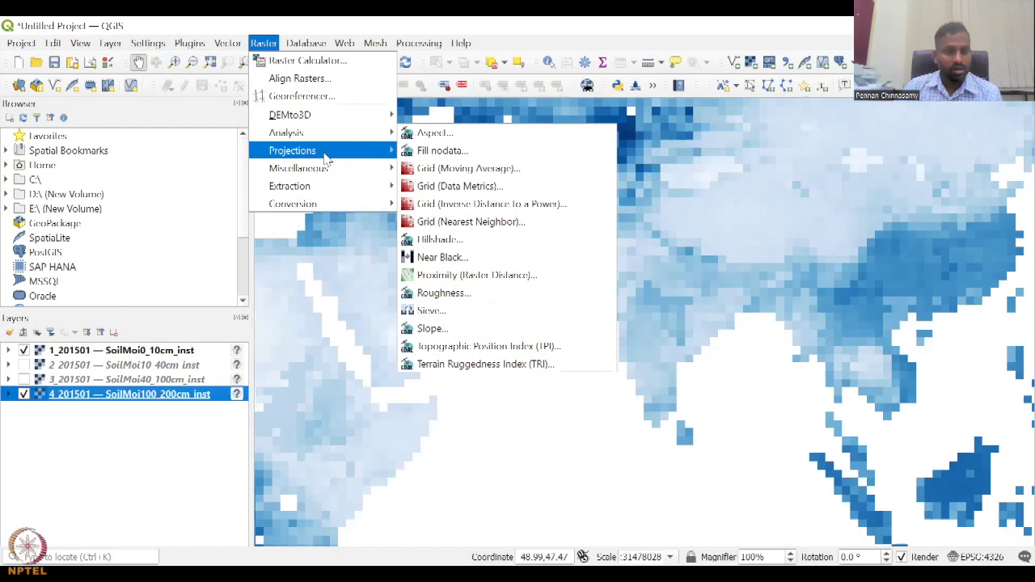
# Step: Look through the Raster Projections and Miscellaneous submenus, then launch the Merge tool
pyautogui.moveTo(330, 158)
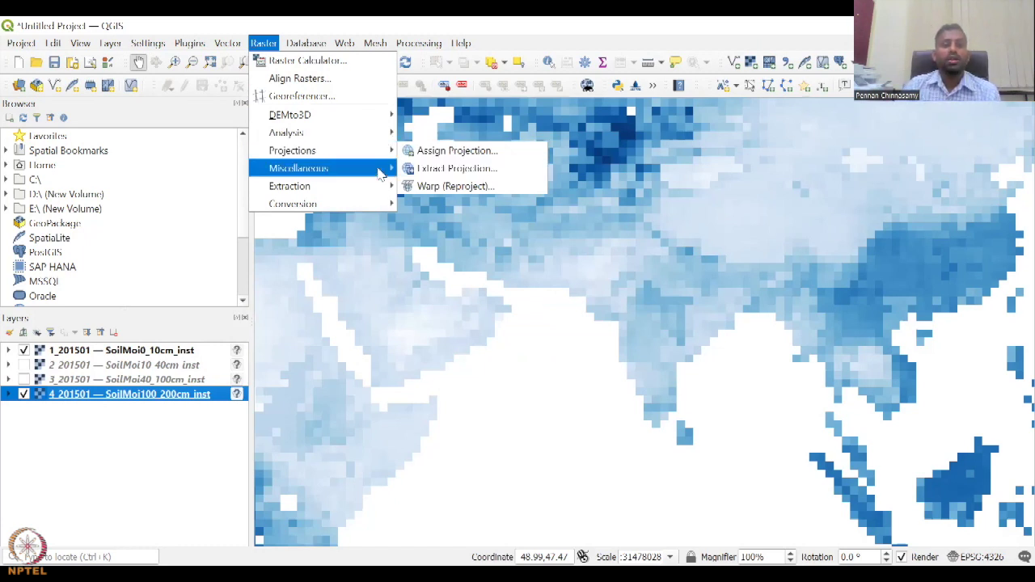
pyautogui.moveTo(380, 174)
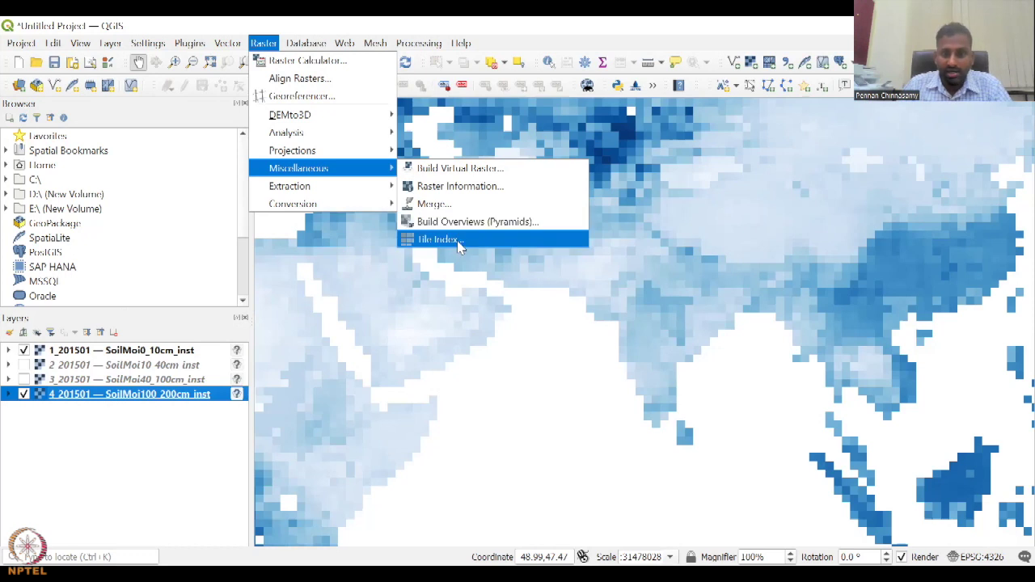
pyautogui.click(452, 206)
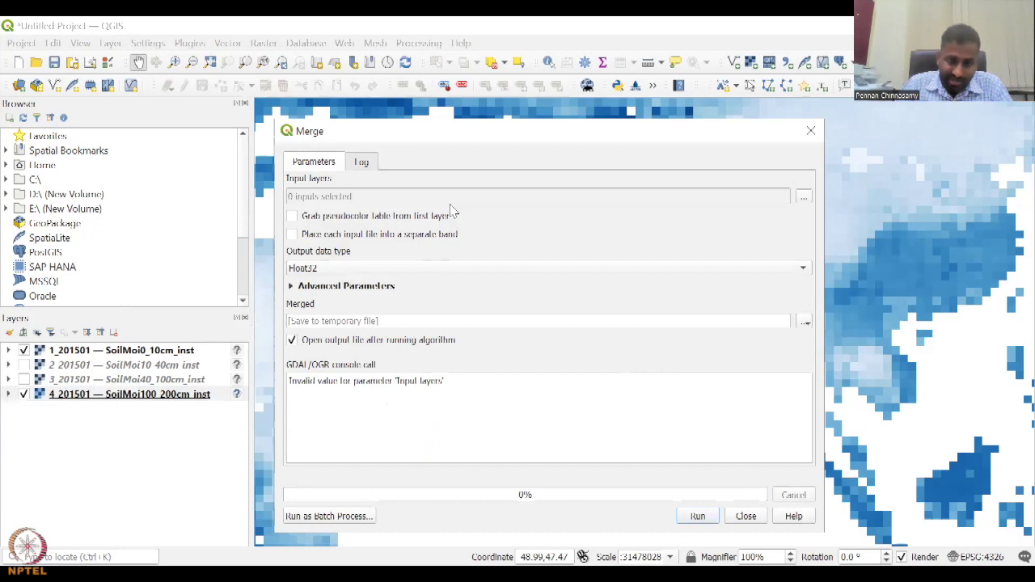
# Step: Open the help documentation for the Merge tool
pyautogui.click(794, 517)
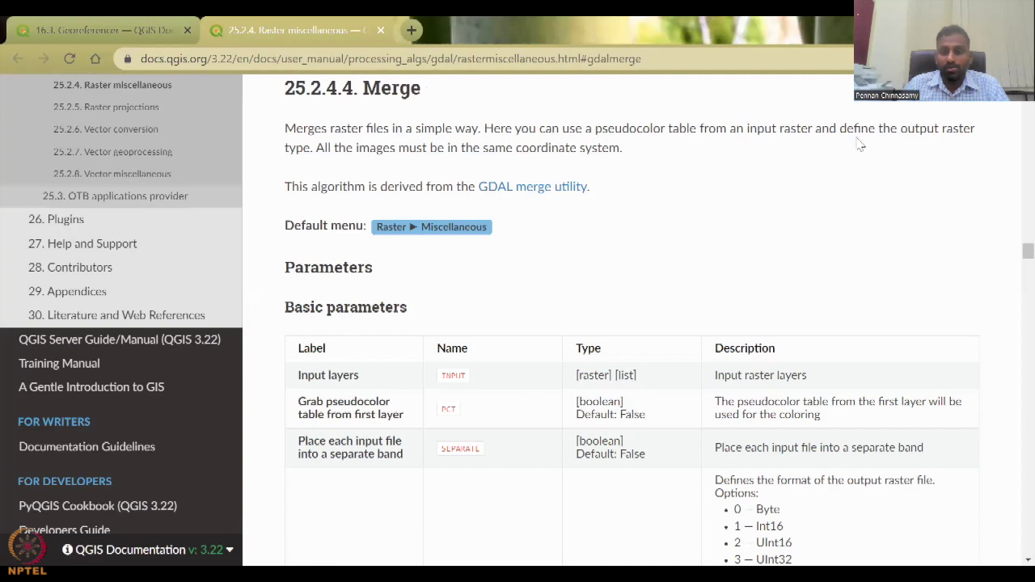
# Step: Read through the Merge page's basic and advanced parameters, outputs and Python code
pyautogui.scroll(-3, 657, 324)
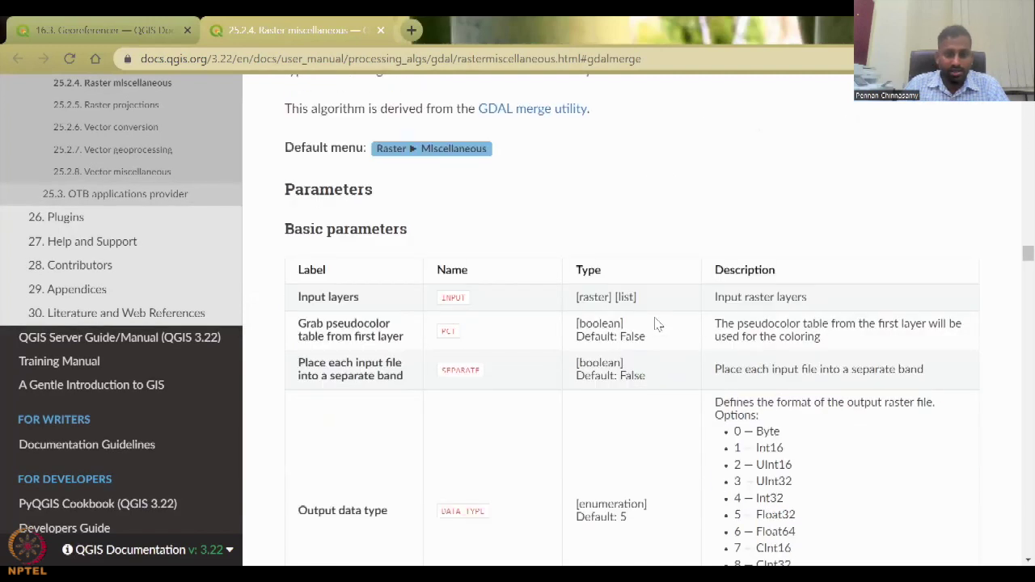
pyautogui.scroll(1, 658, 323)
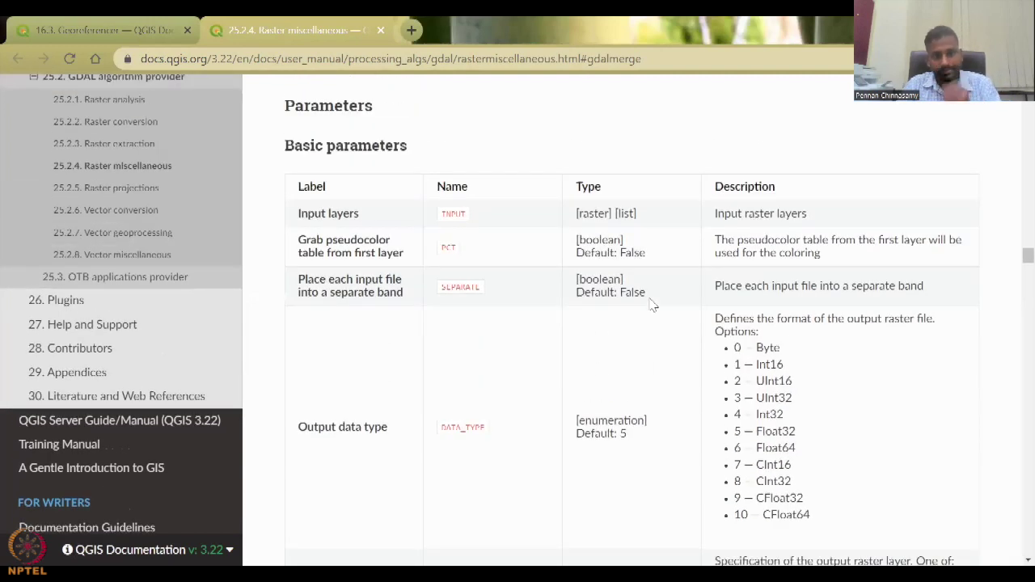
pyautogui.scroll(-11, 590, 283)
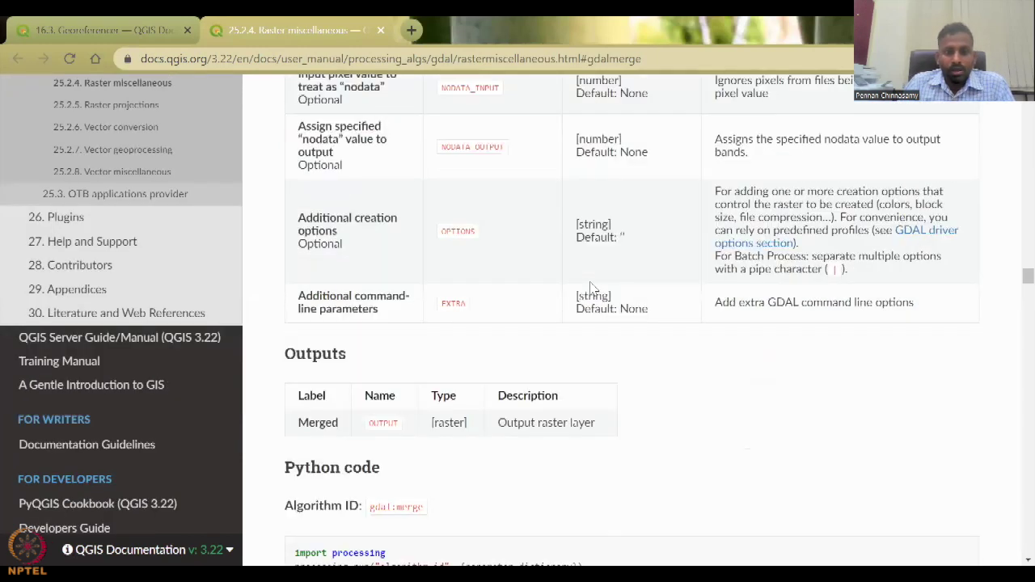
pyautogui.scroll(-1, 296, 230)
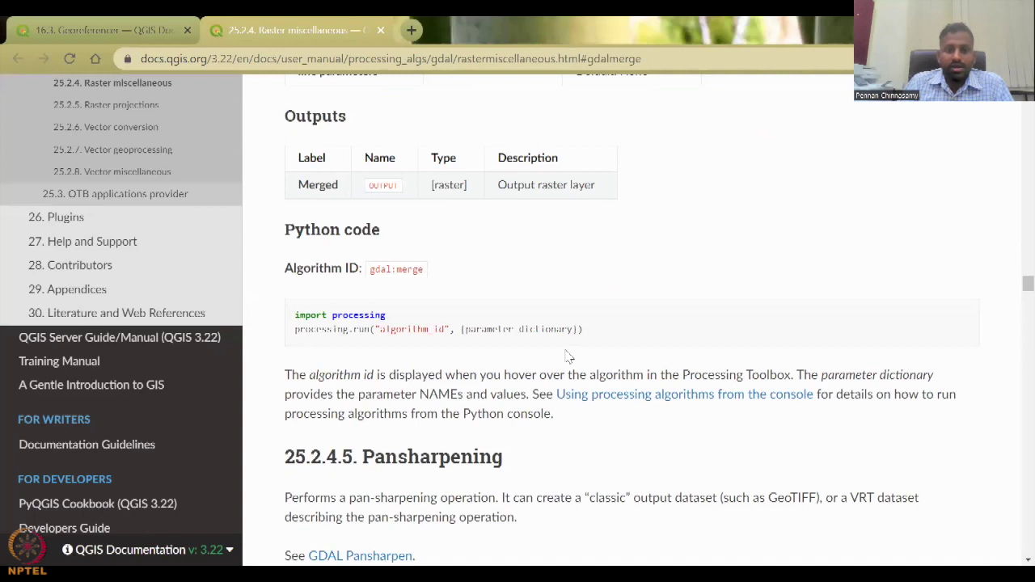
pyautogui.scroll(-1, 568, 357)
pyautogui.scroll(-3, 563, 351)
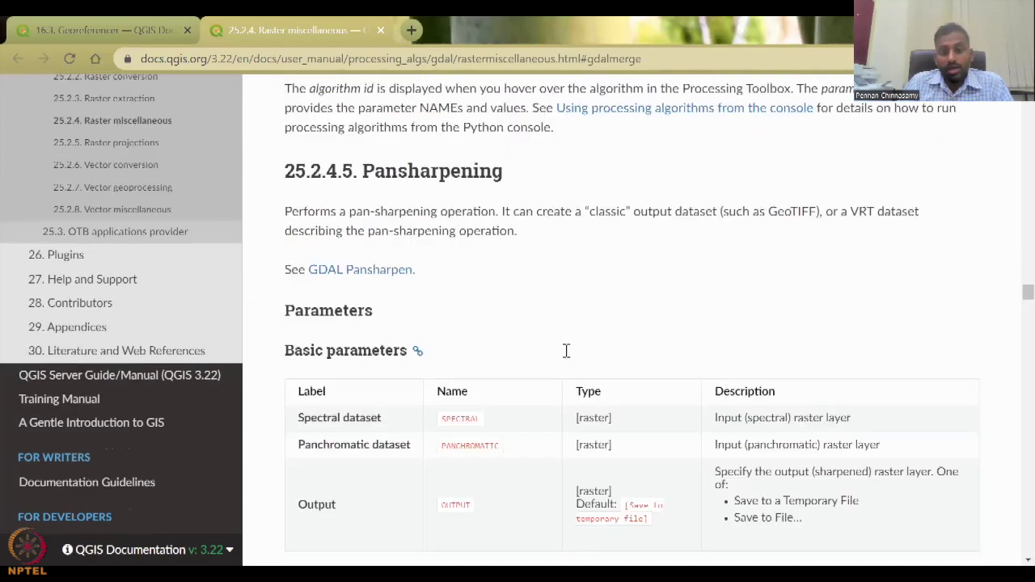
pyautogui.scroll(5, 526, 389)
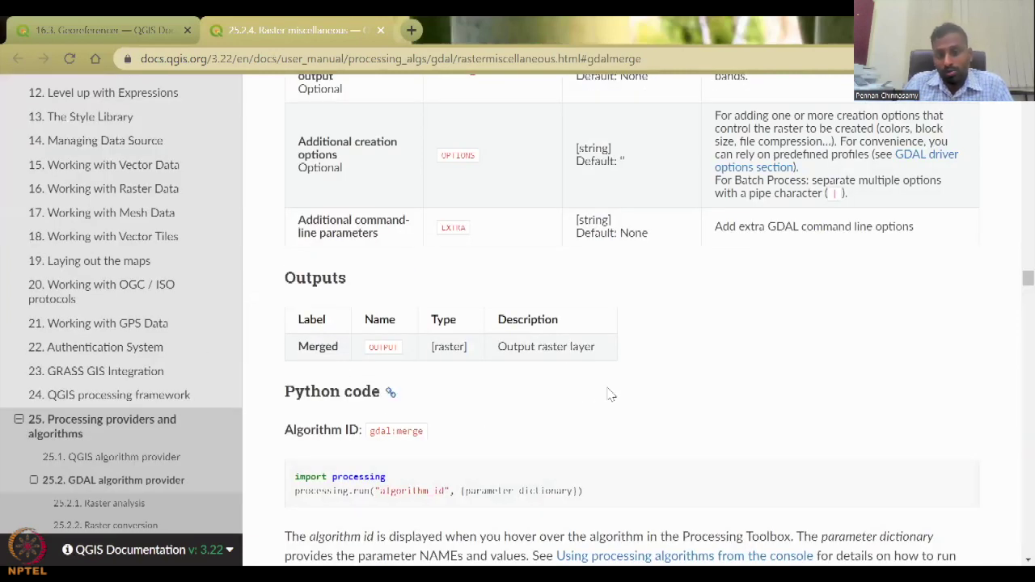
pyautogui.scroll(4, 612, 391)
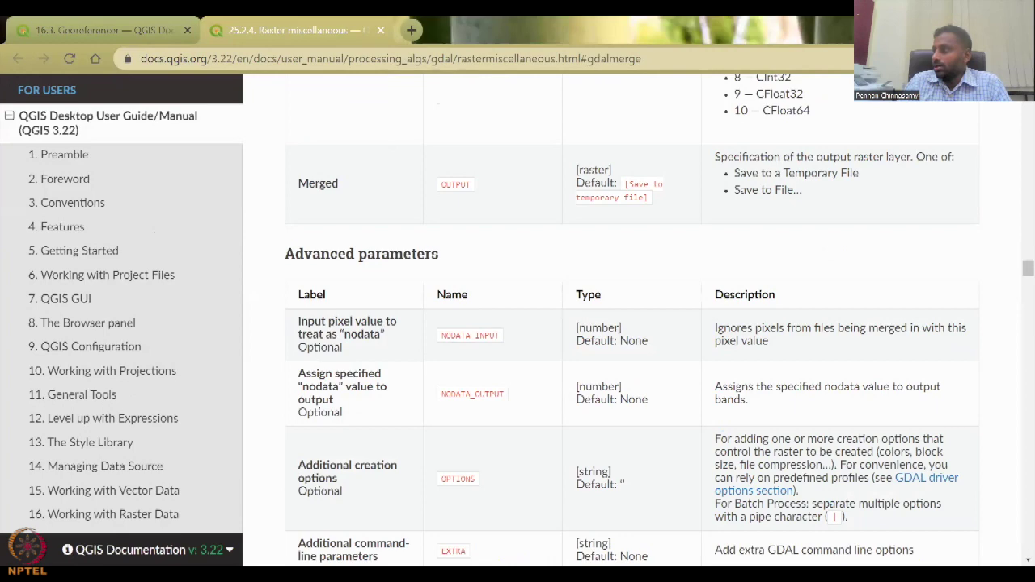
# Step: Switch back to QGIS and bring the Merge dialog into focus
pyautogui.hotkey('alt', 'Tab')
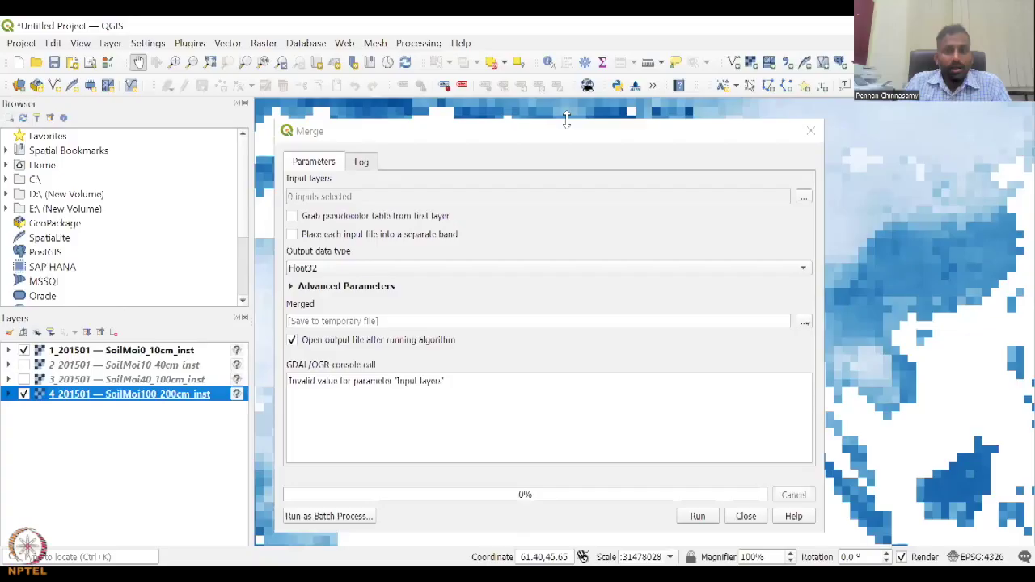
pyautogui.click(568, 132)
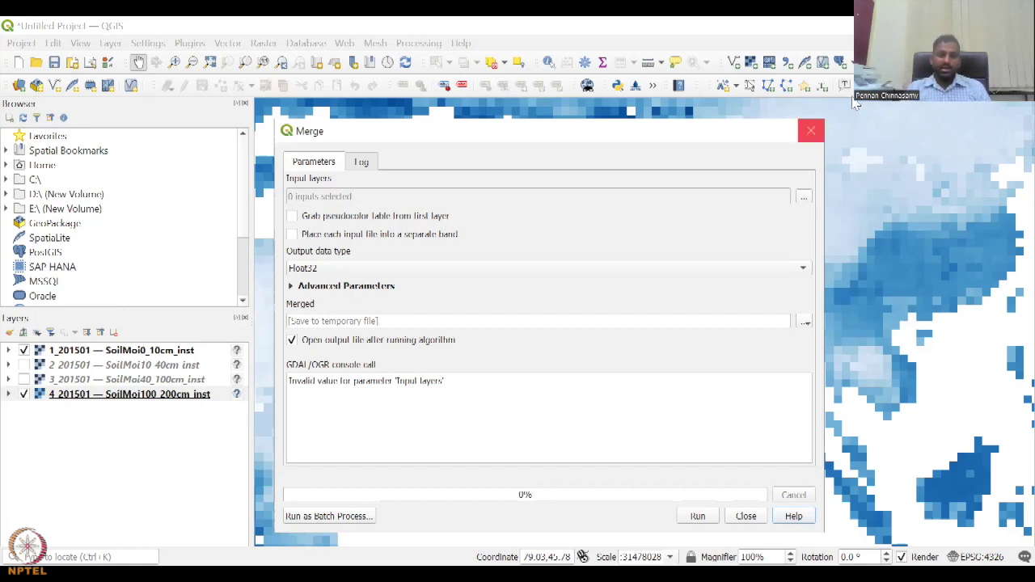
pyautogui.click(810, 130)
pyautogui.click(263, 43)
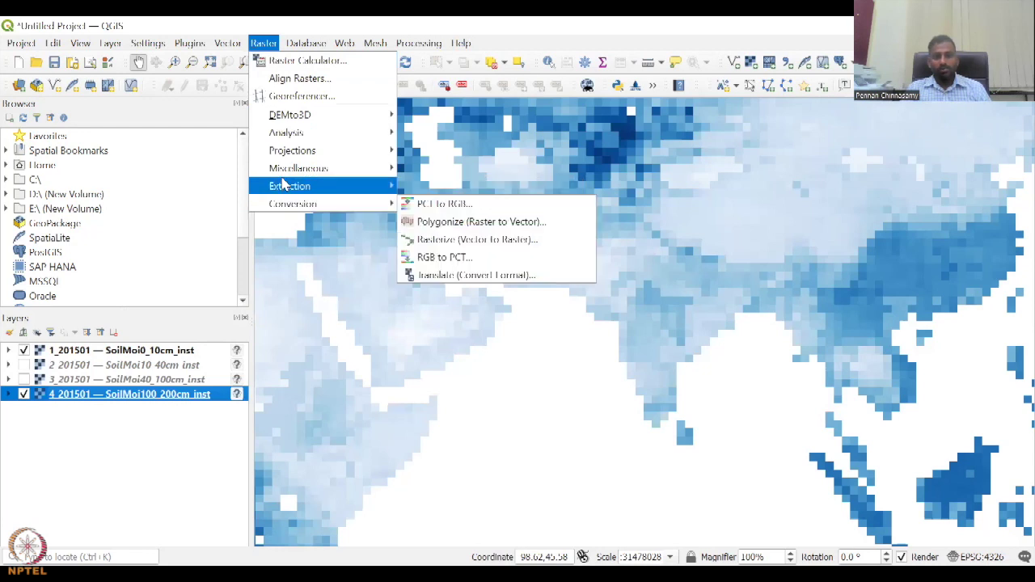
pyautogui.moveTo(287, 193)
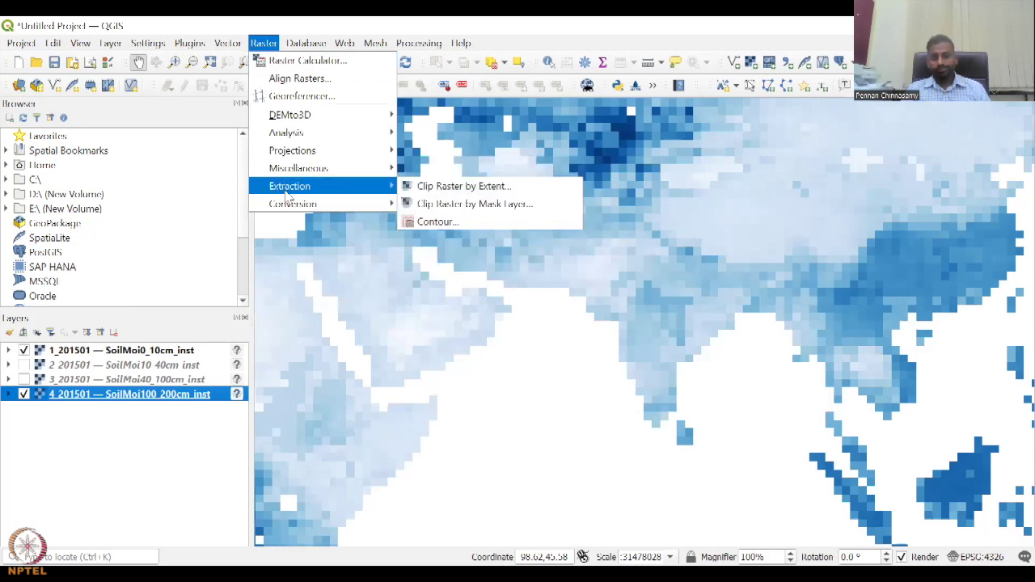
pyautogui.click(457, 188)
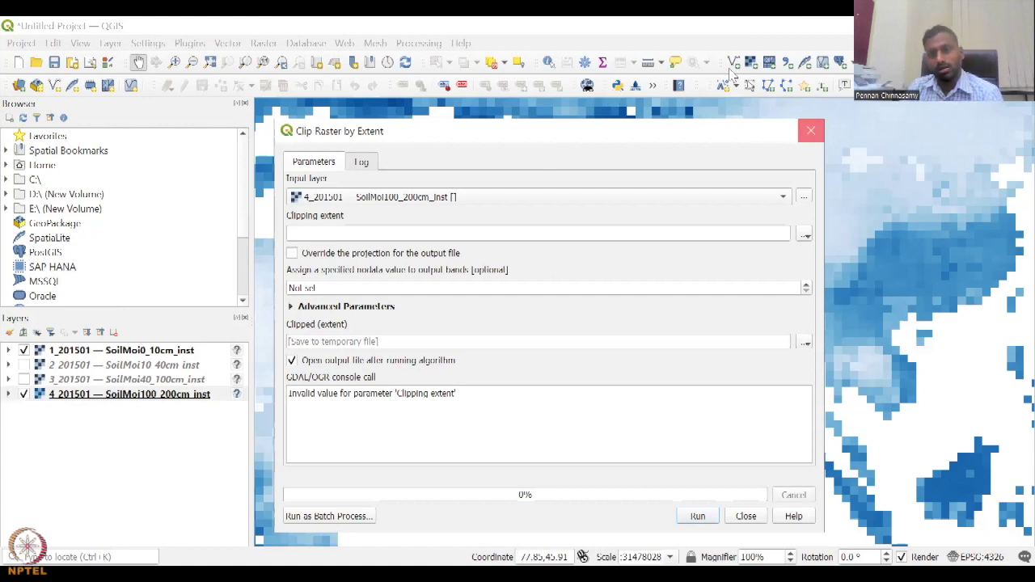
pyautogui.click(812, 131)
pyautogui.click(733, 63)
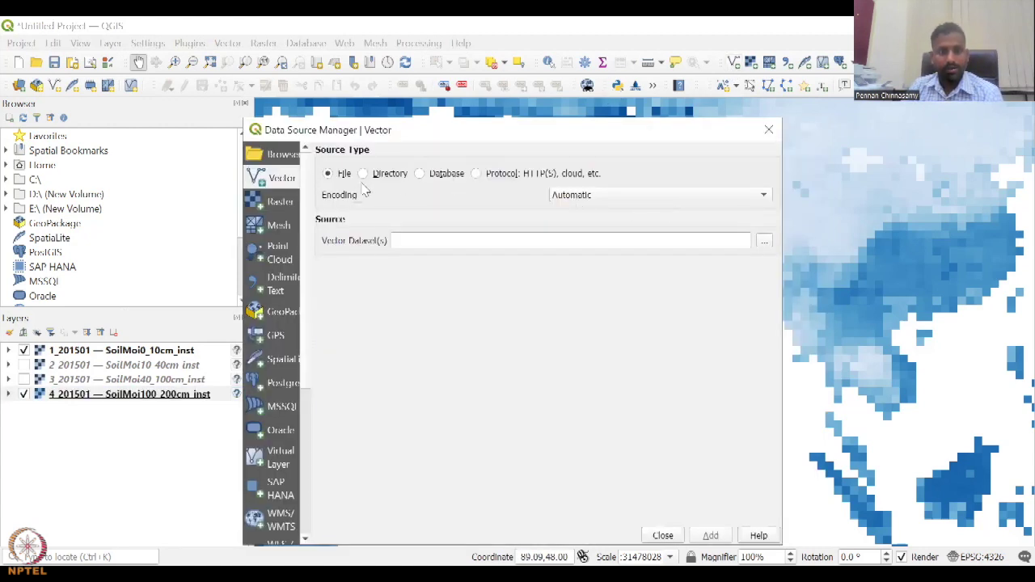
pyautogui.click(363, 175)
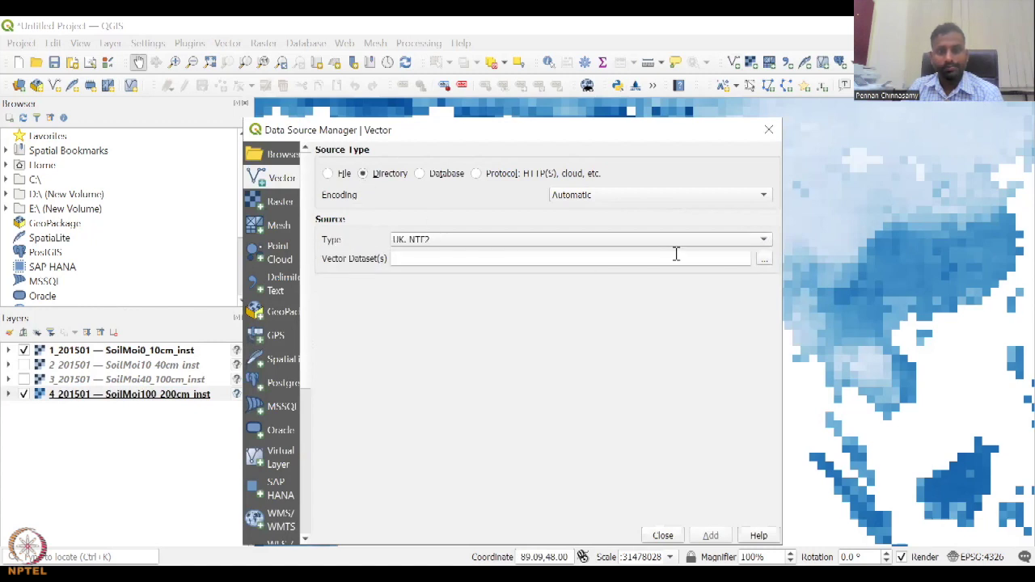
pyautogui.click(421, 174)
pyautogui.click(363, 174)
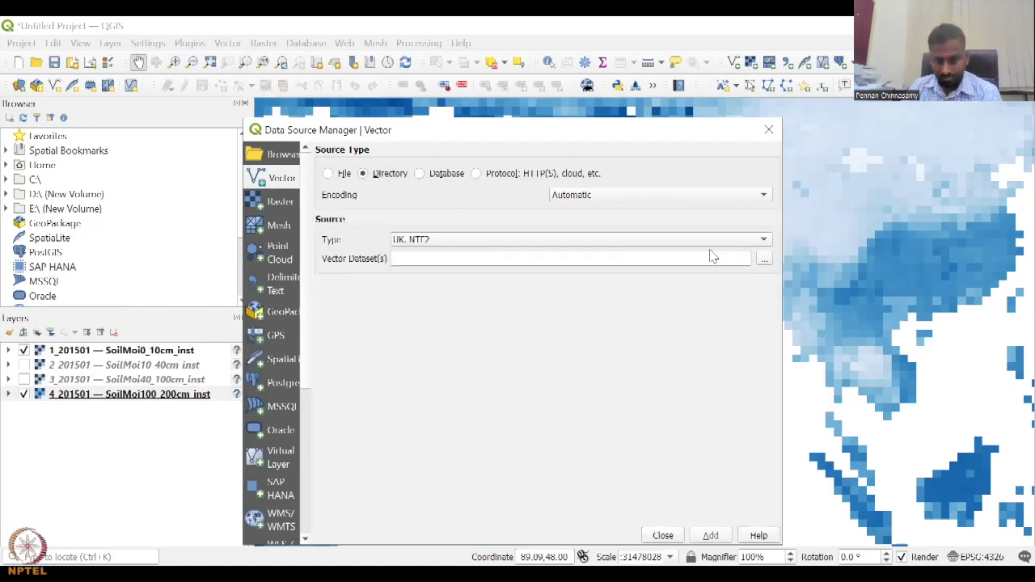
pyautogui.click(763, 259)
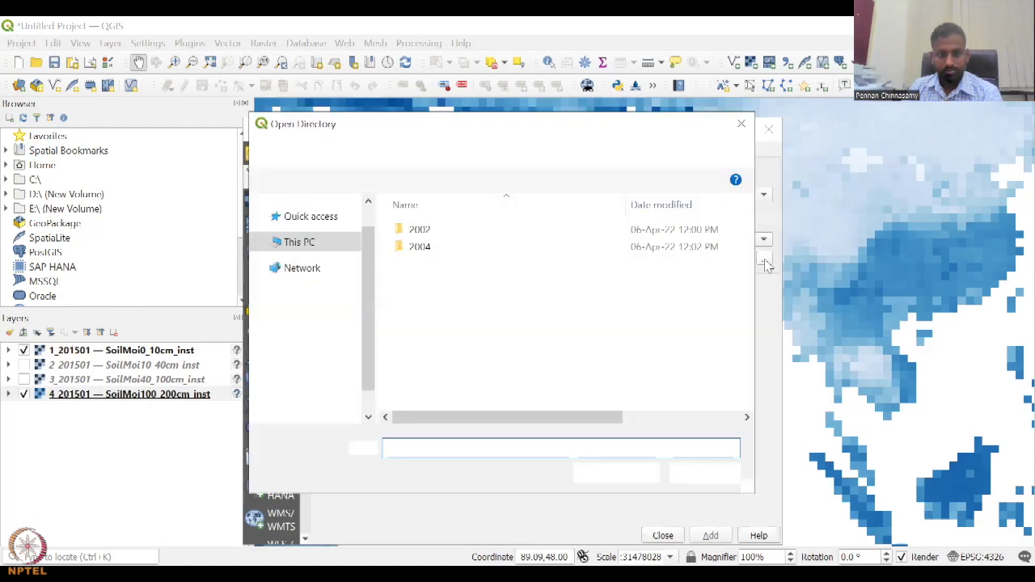
pyautogui.scroll(1, 311, 287)
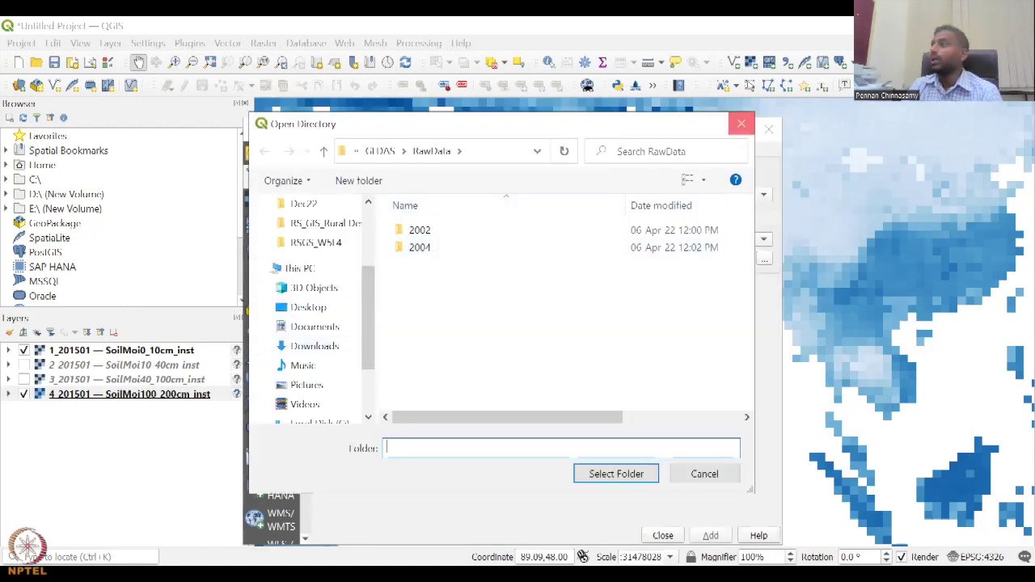
pyautogui.click(740, 123)
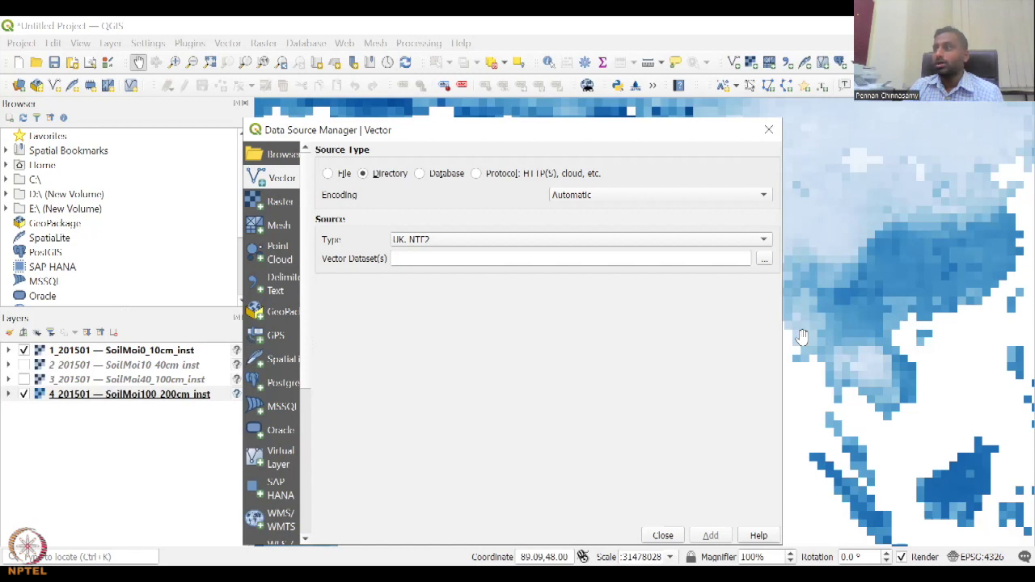
# Step: Add India.shp from India_Admin as a vector layer, filtering the browser to ESRI Shapefiles
pyautogui.press('Escape')
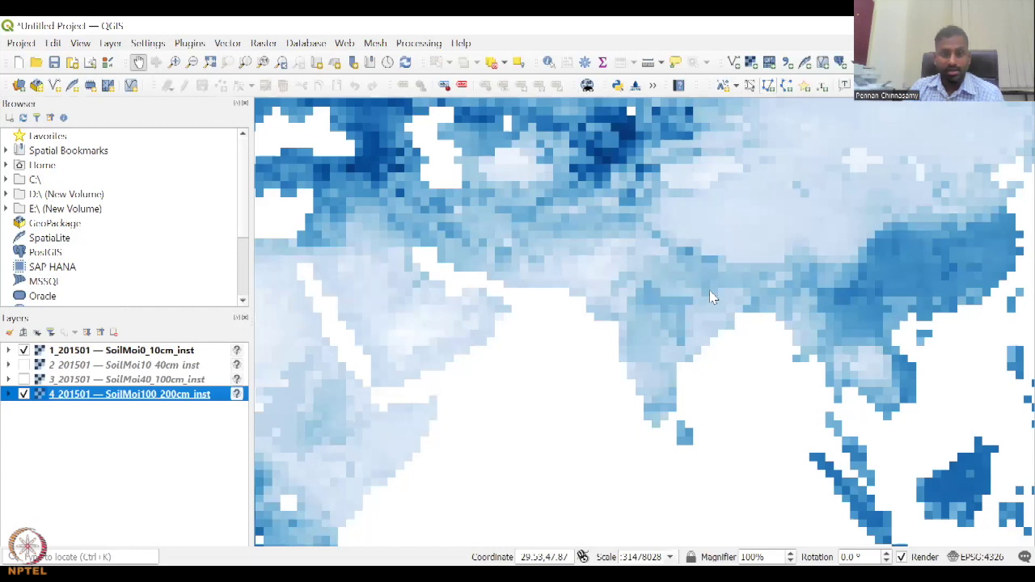
pyautogui.click(734, 64)
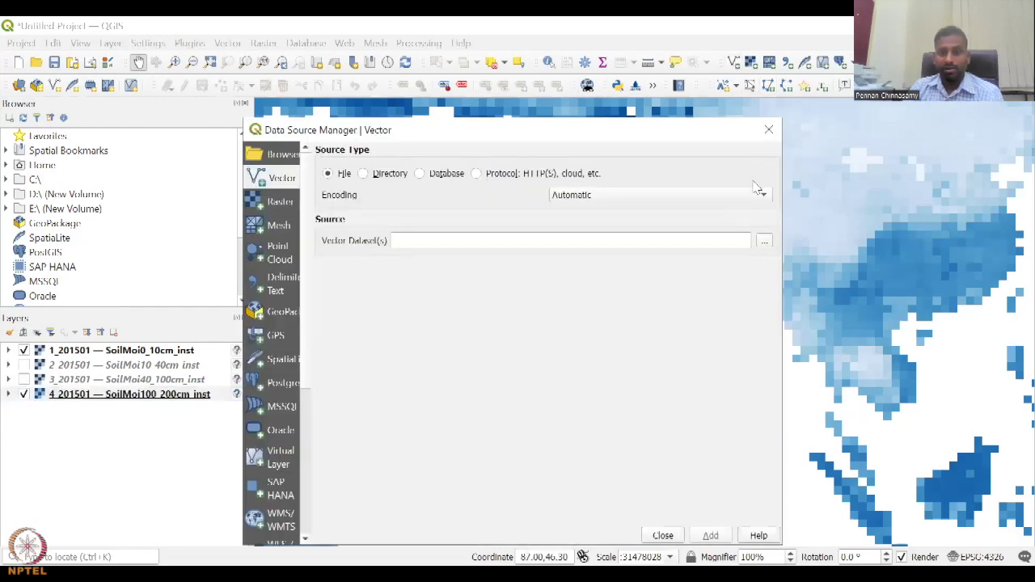
pyautogui.click(765, 242)
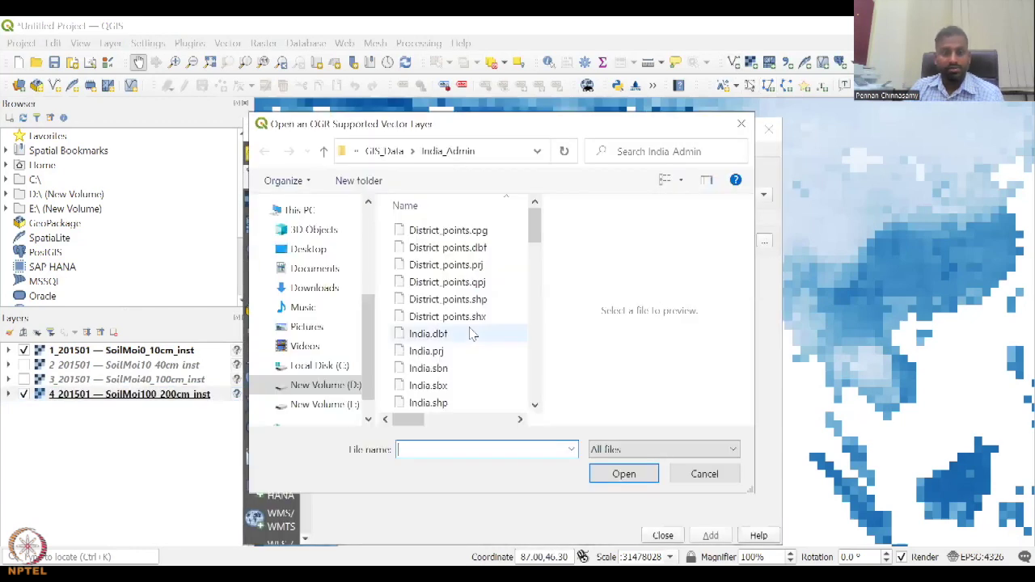
pyautogui.scroll(-3, 474, 331)
pyautogui.click(668, 450)
pyautogui.click(673, 219)
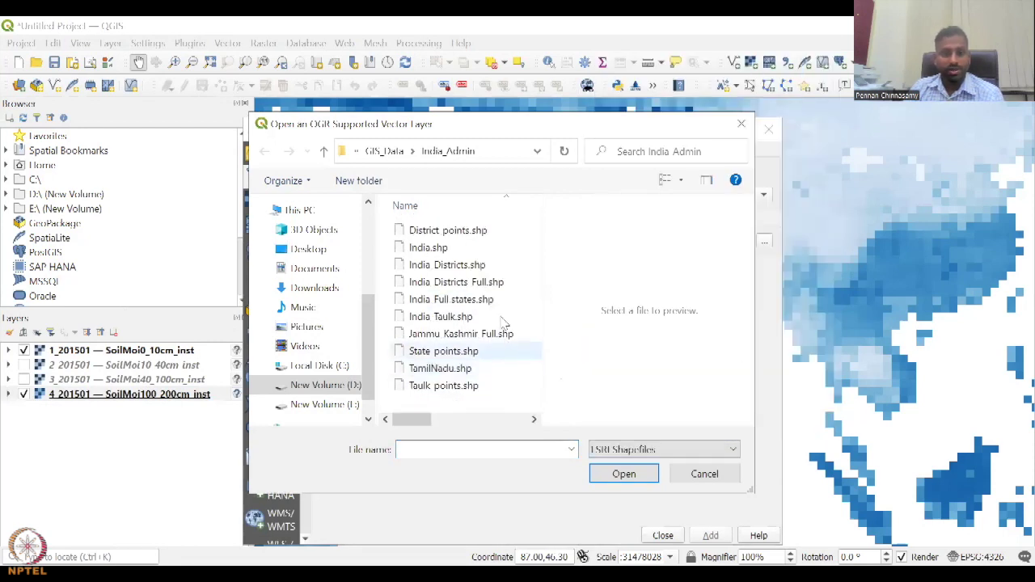
pyautogui.click(496, 253)
pyautogui.click(631, 477)
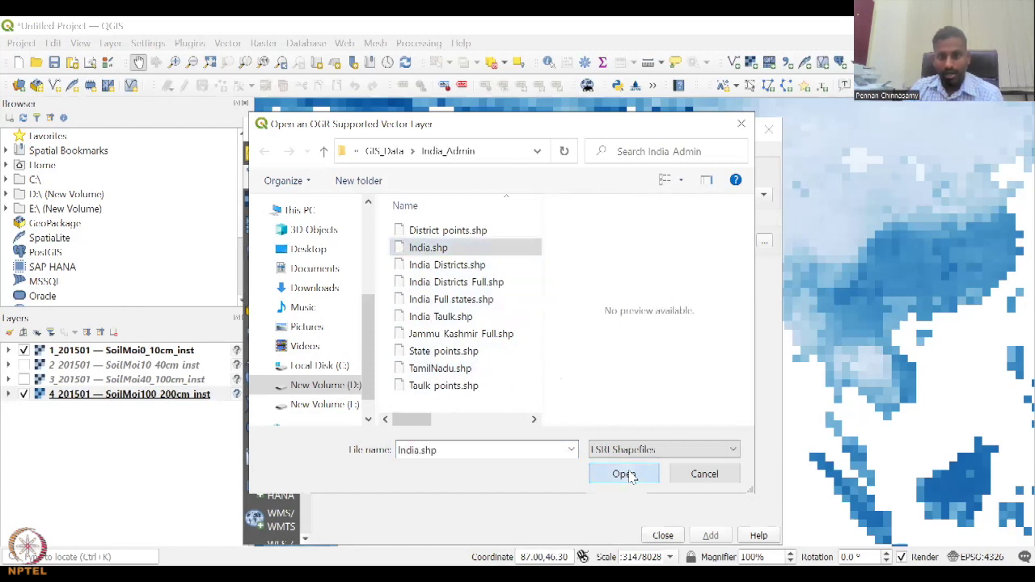
pyautogui.click(719, 536)
pyautogui.click(666, 536)
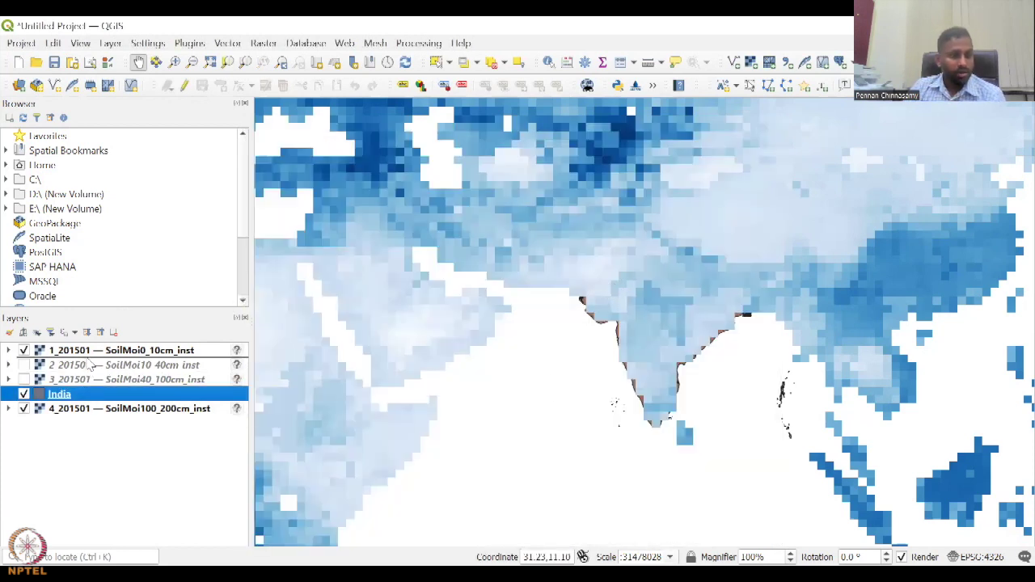
# Step: Move the India layer above the soil moisture rasters and open its single-symbol Symbology settings
pyautogui.moveTo(93, 355); pyautogui.dragTo(94, 346)
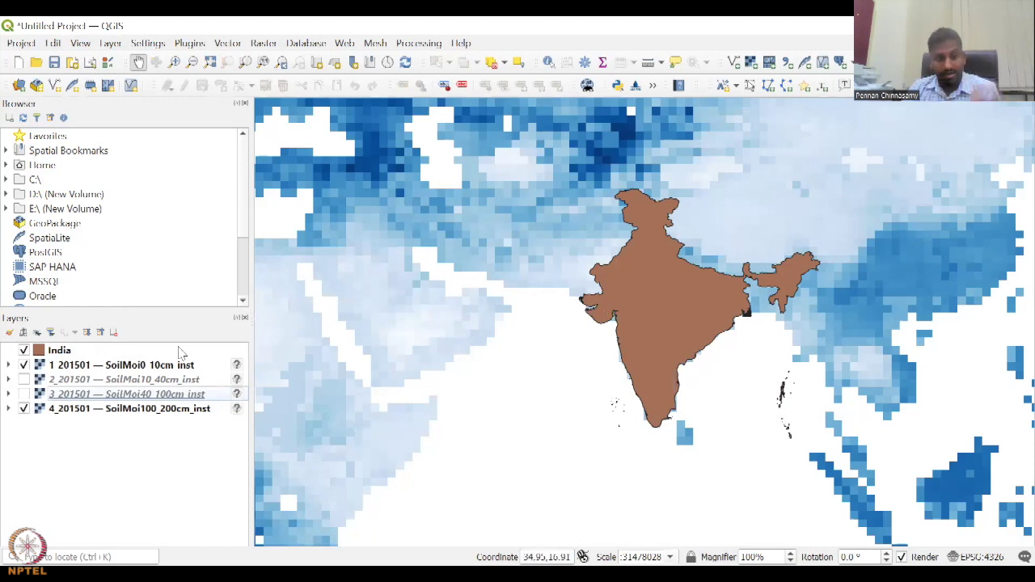
pyautogui.click(42, 356)
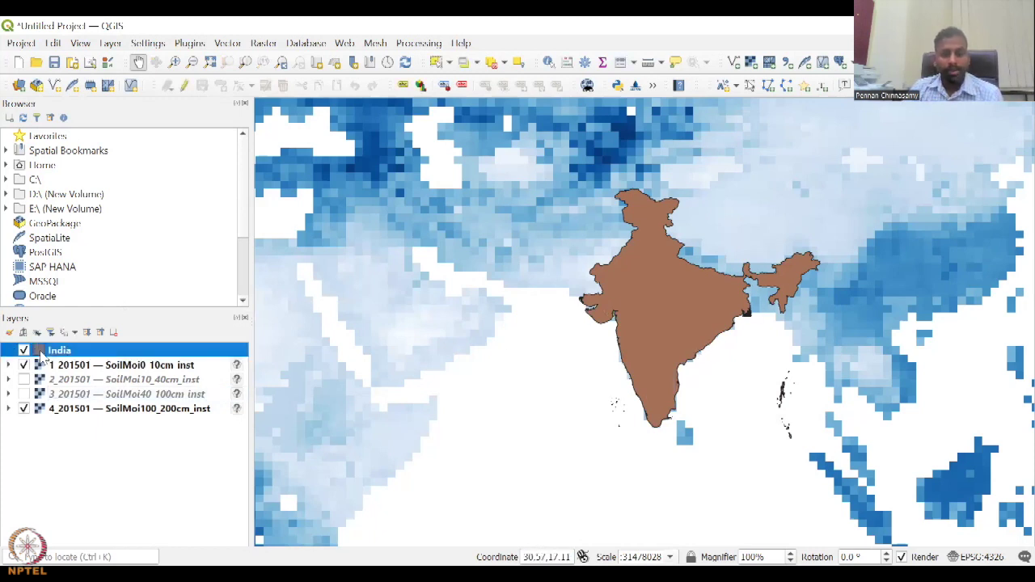
pyautogui.doubleClick(42, 356)
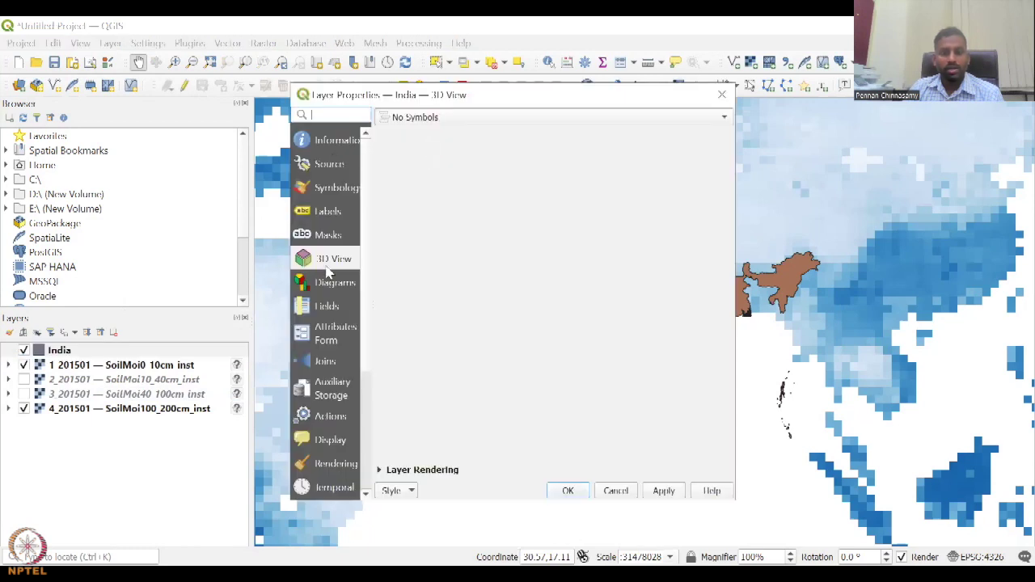
pyautogui.click(324, 194)
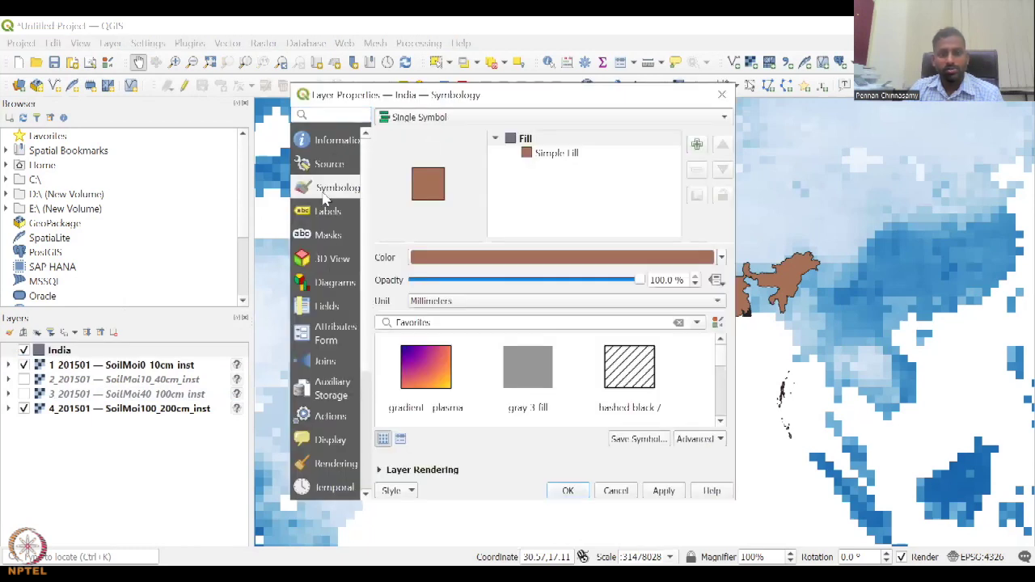
pyautogui.click(566, 157)
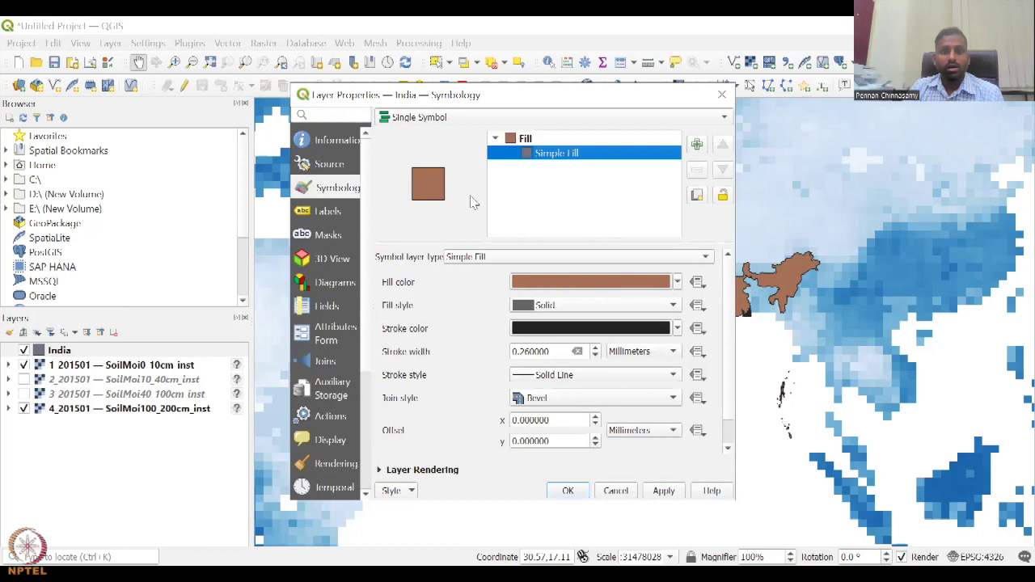
pyautogui.click(495, 119)
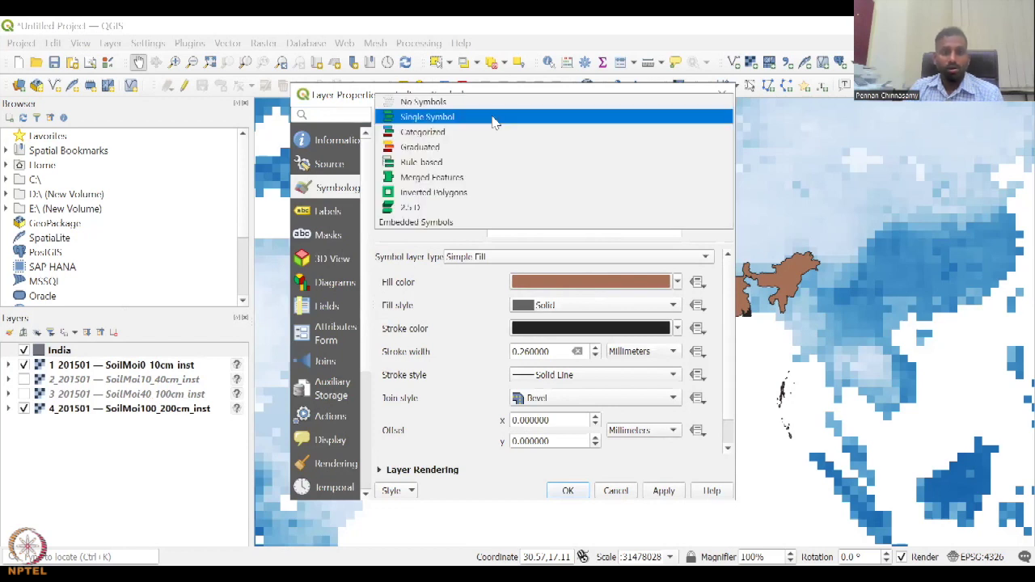
pyautogui.click(556, 131)
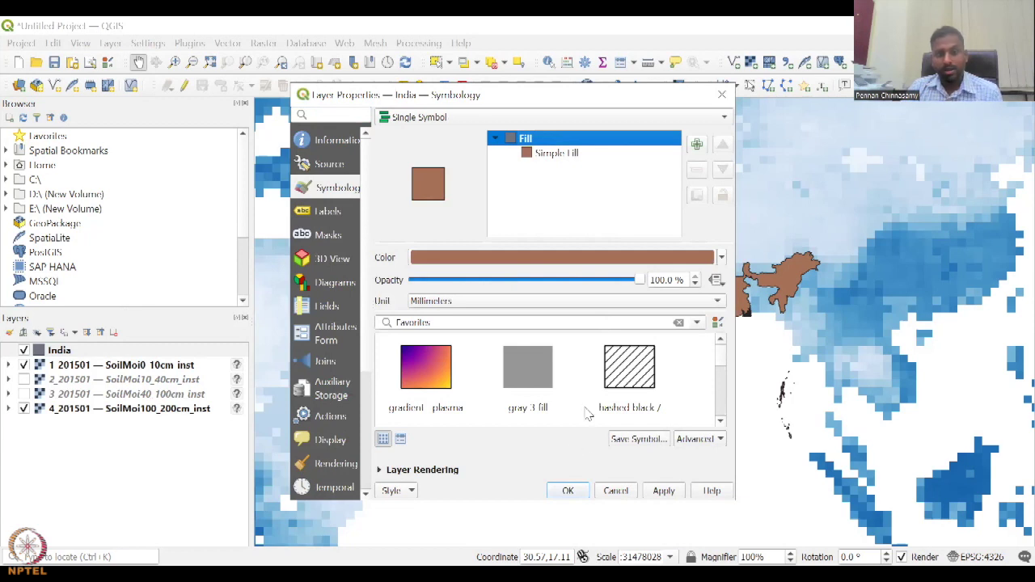
# Step: Change India's Simple Fill to an Outline: Simple Line symbol layer and apply it
pyautogui.scroll(-2, 587, 414)
pyautogui.scroll(-2, 588, 414)
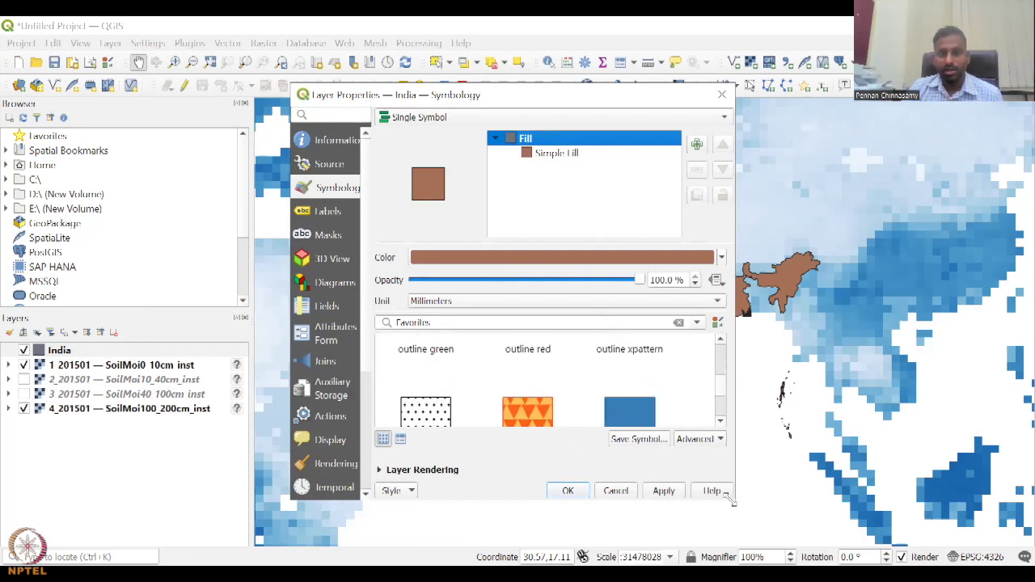
pyautogui.moveTo(730, 499); pyautogui.dragTo(978, 565)
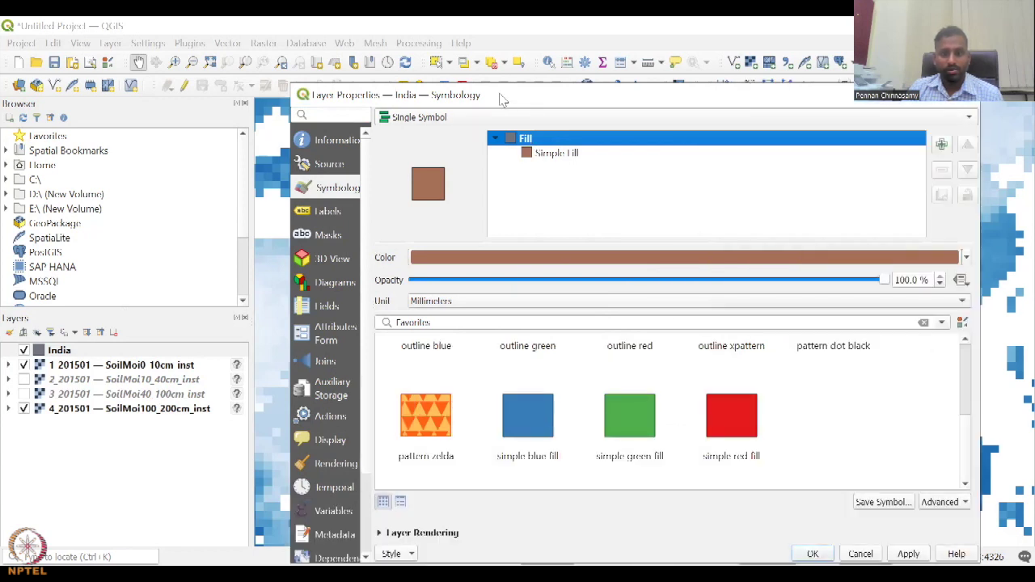
pyautogui.moveTo(502, 99); pyautogui.dragTo(310, 88)
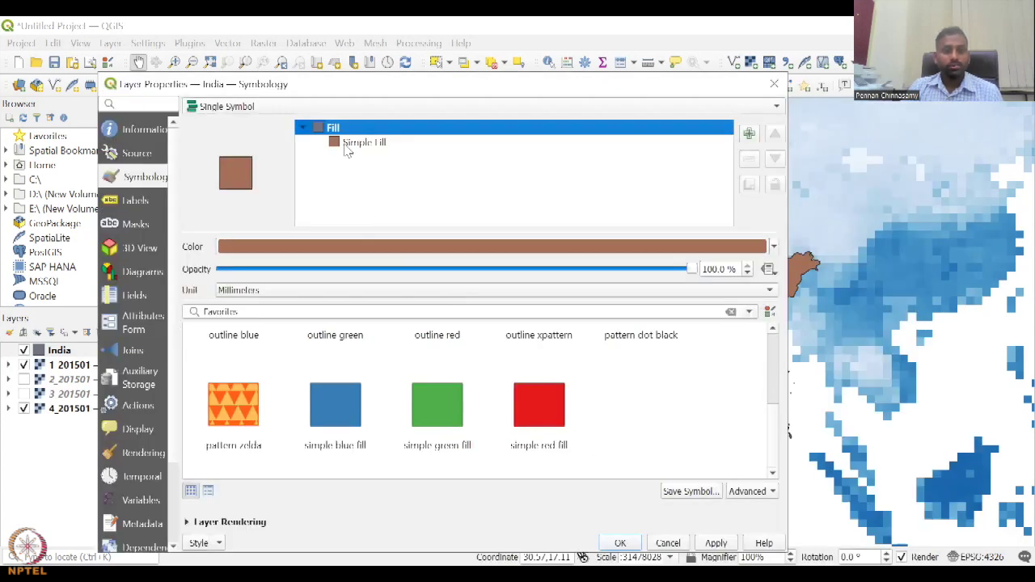
pyautogui.click(349, 144)
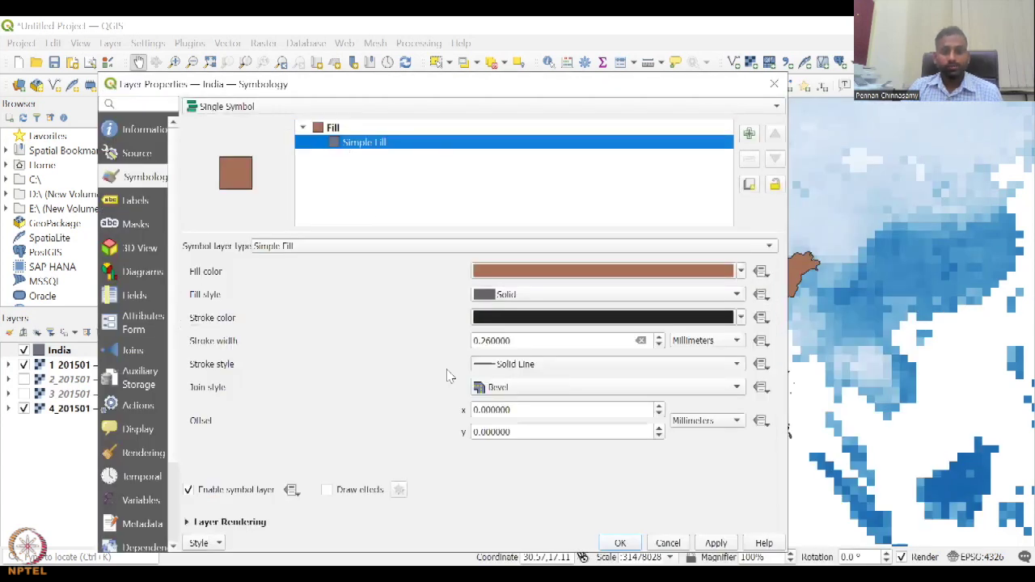
pyautogui.click(291, 251)
pyautogui.click(300, 320)
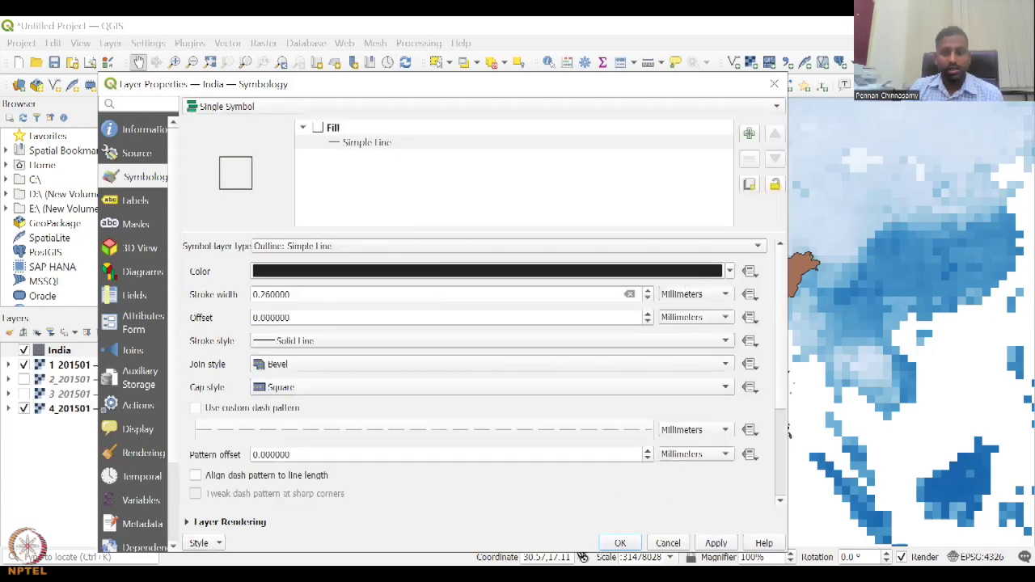
pyautogui.click(718, 544)
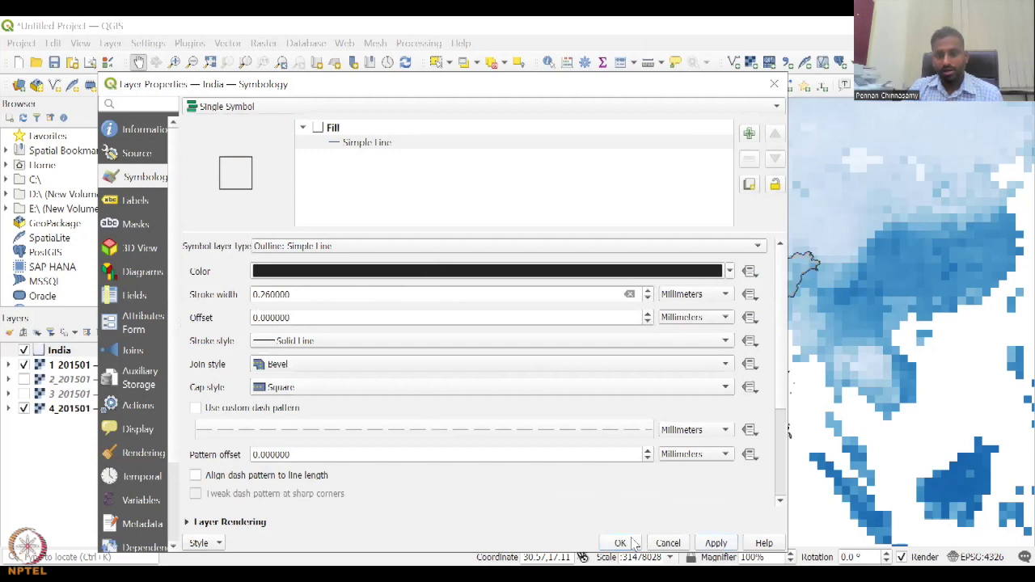
pyautogui.click(620, 543)
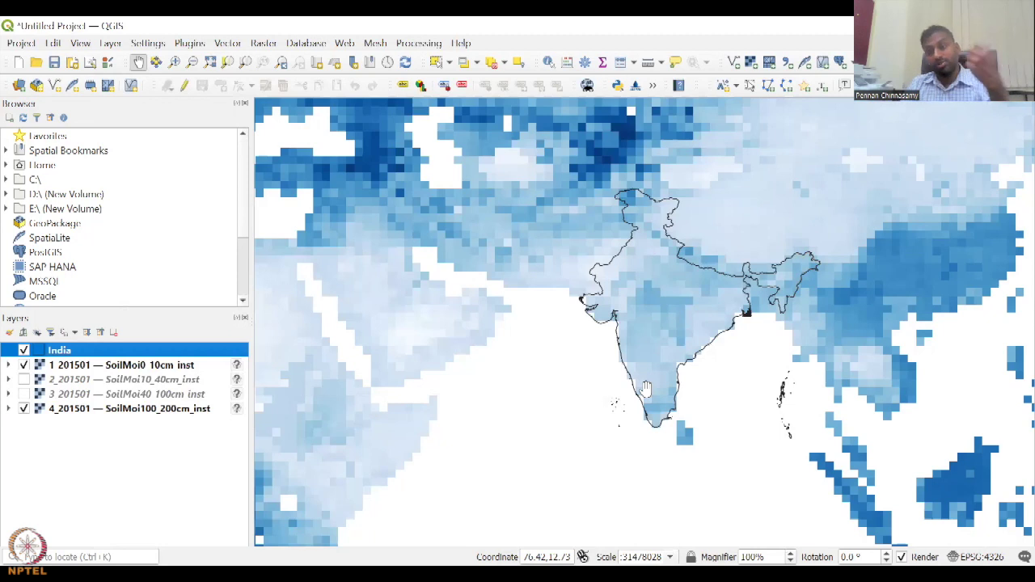
# Step: Open Clip Raster by Extent with 1_201501 SoilMoi0_10cm_inst as input and India's extent as clipping area
pyautogui.click(261, 44)
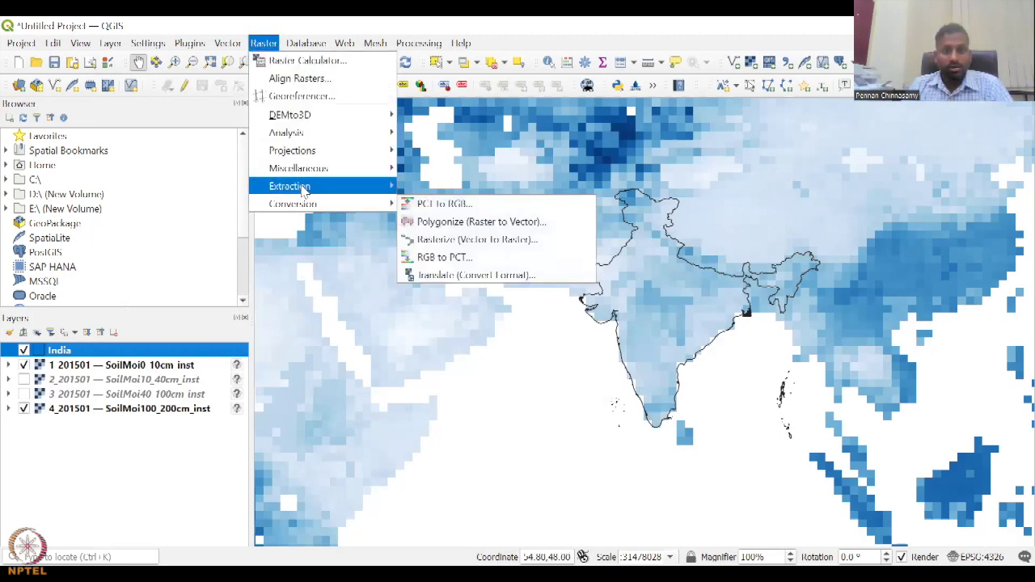
pyautogui.moveTo(303, 189)
pyautogui.click(469, 189)
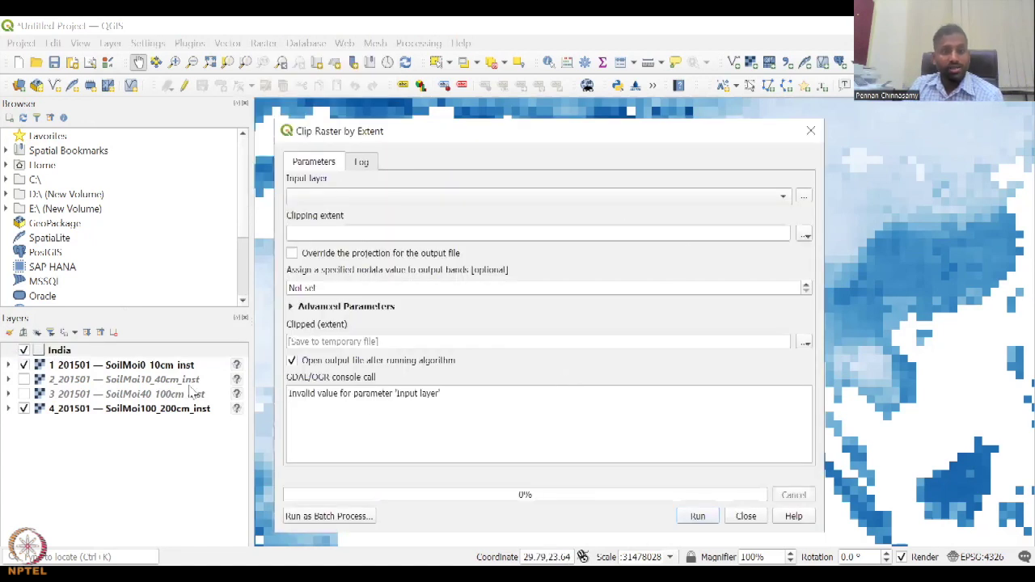
pyautogui.click(361, 196)
pyautogui.click(387, 196)
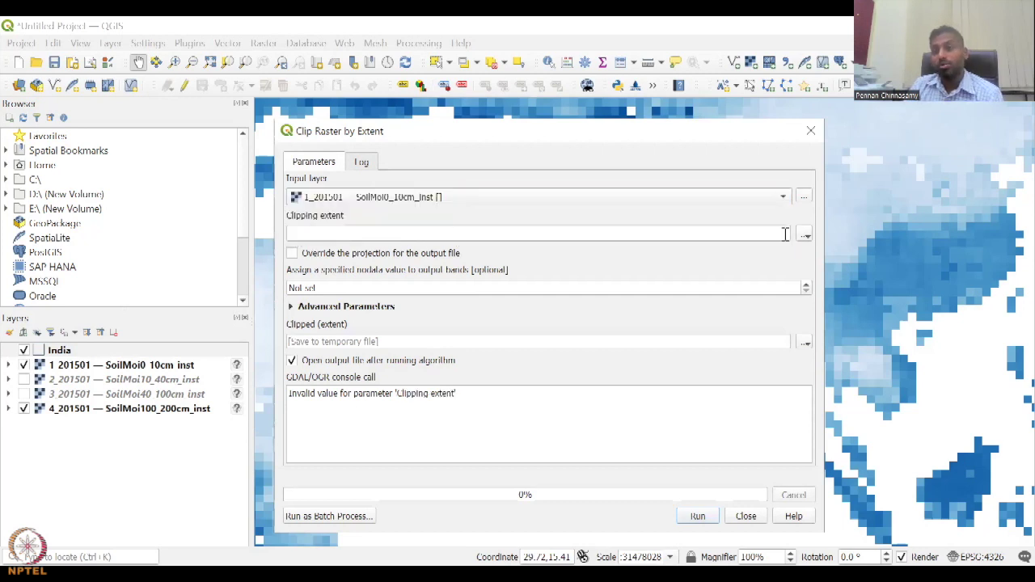
pyautogui.click(805, 235)
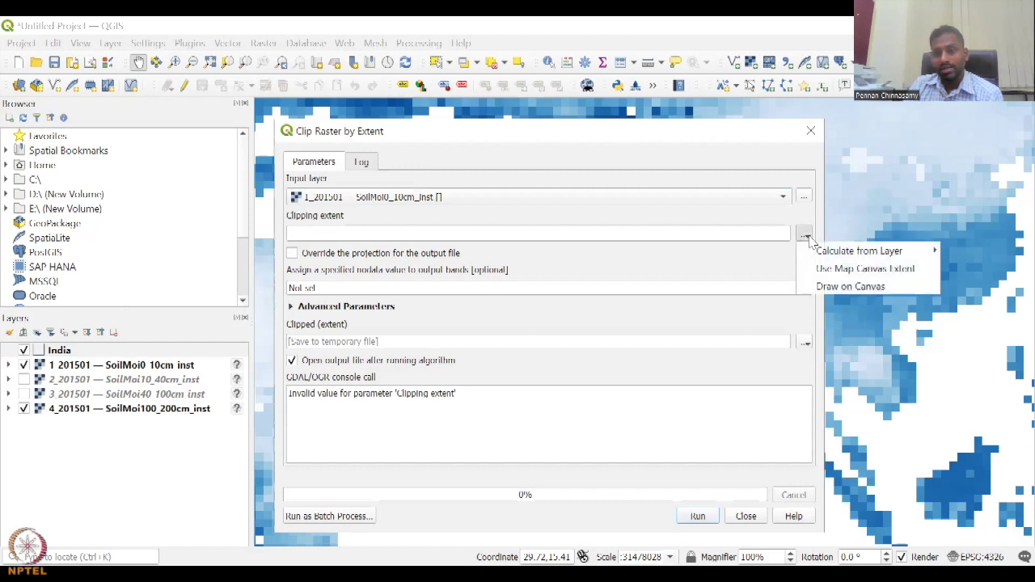
pyautogui.moveTo(841, 251)
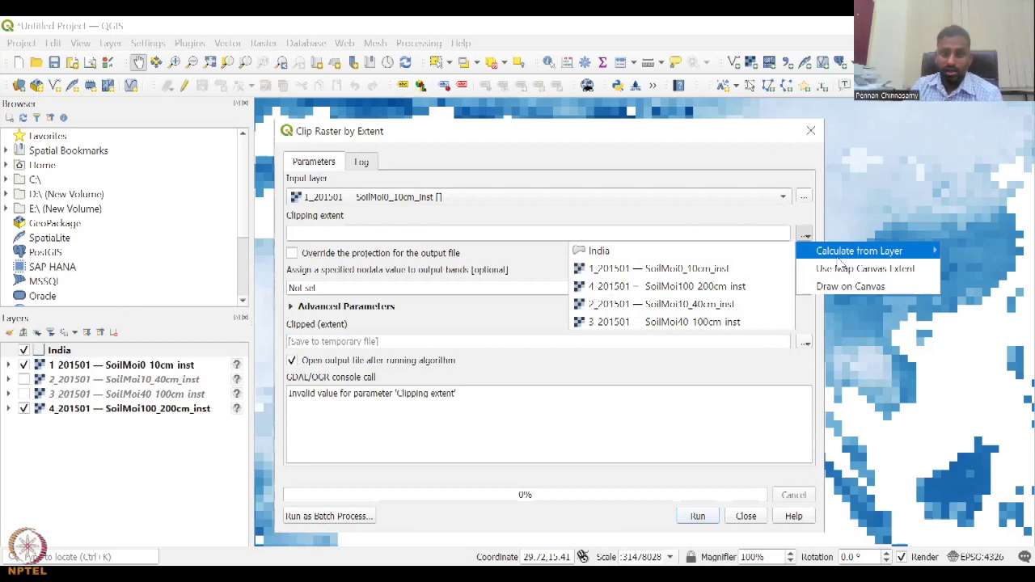
pyautogui.click(705, 255)
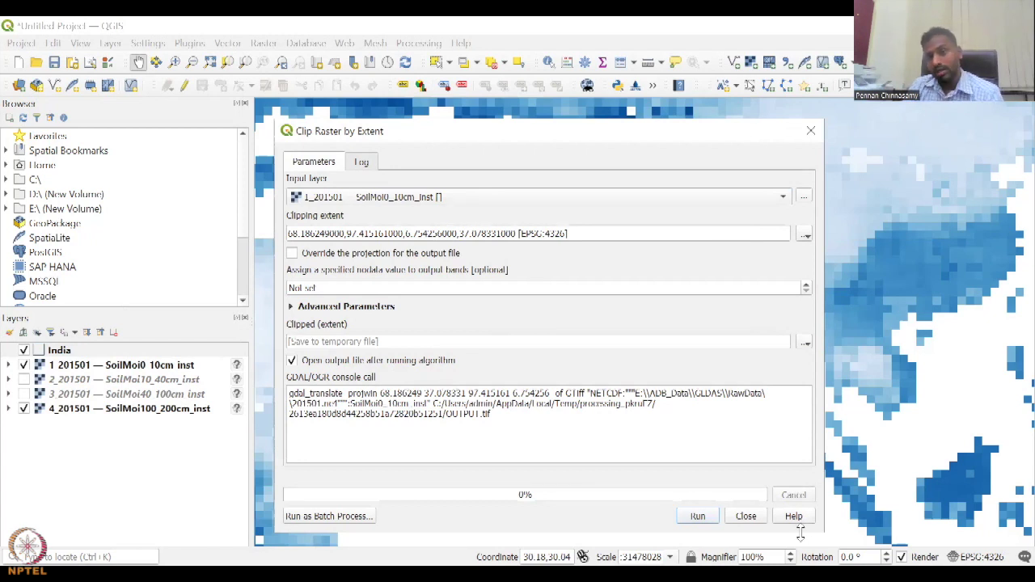
# Step: Run the clip and close the tool to view the new Clipped (extent) layer
pyautogui.click(705, 520)
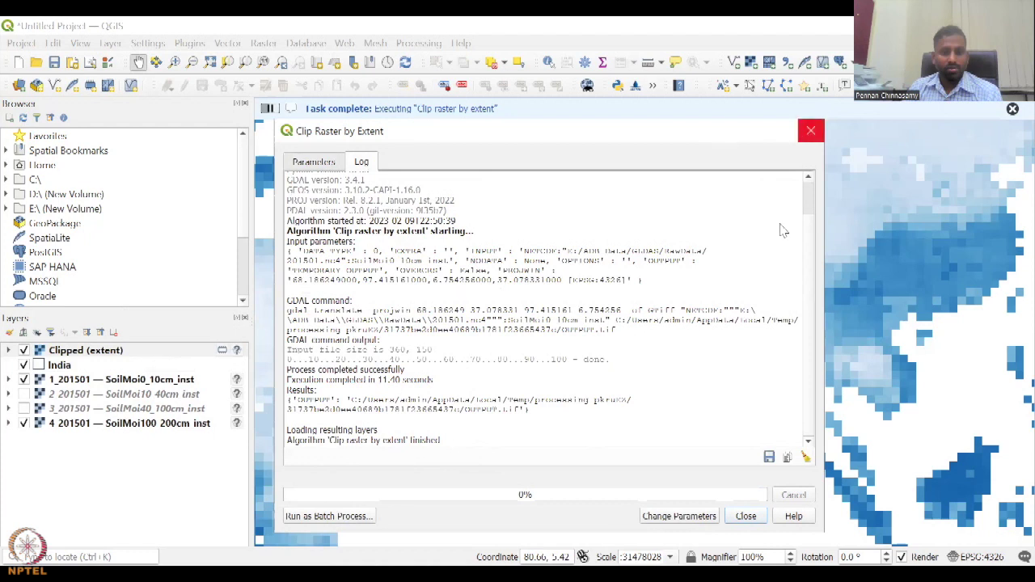
pyautogui.click(745, 516)
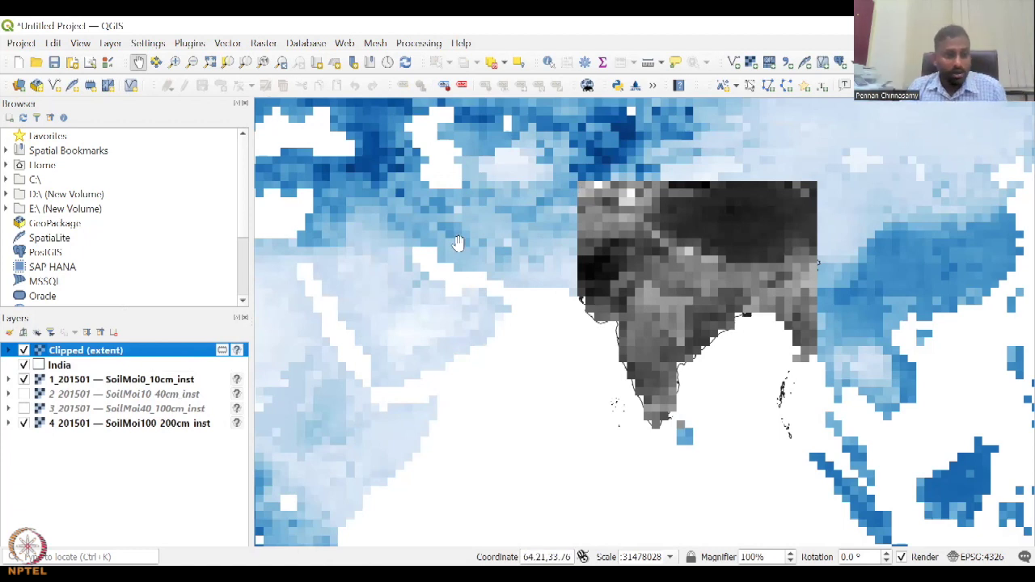
# Step: Hide SoilMoi100_200cm_inst and identify a point in India, reading 22.569939 in clipped and original rasters
pyautogui.click(65, 368)
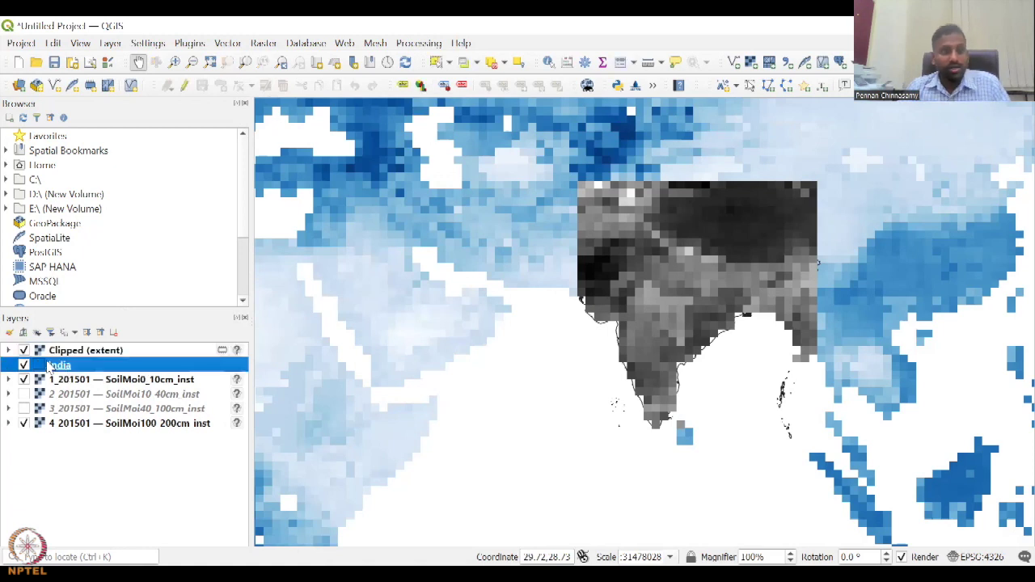
pyautogui.click(96, 357)
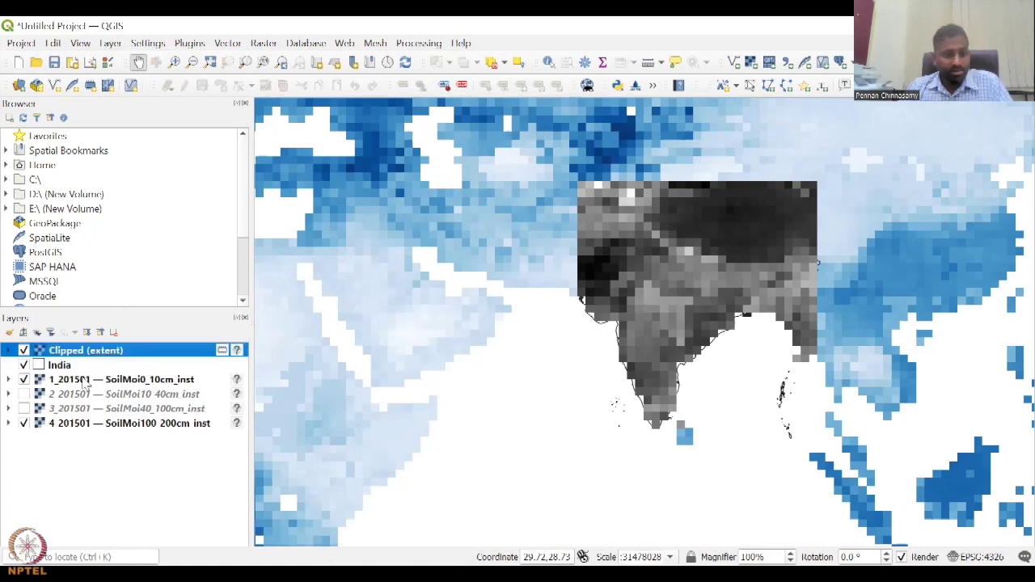
pyautogui.click(24, 423)
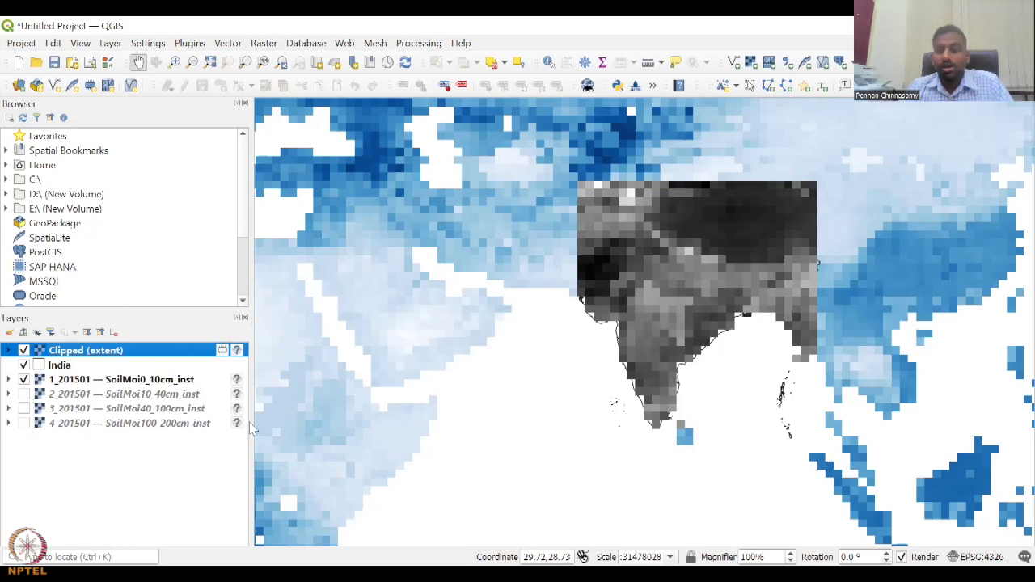
pyautogui.click(545, 68)
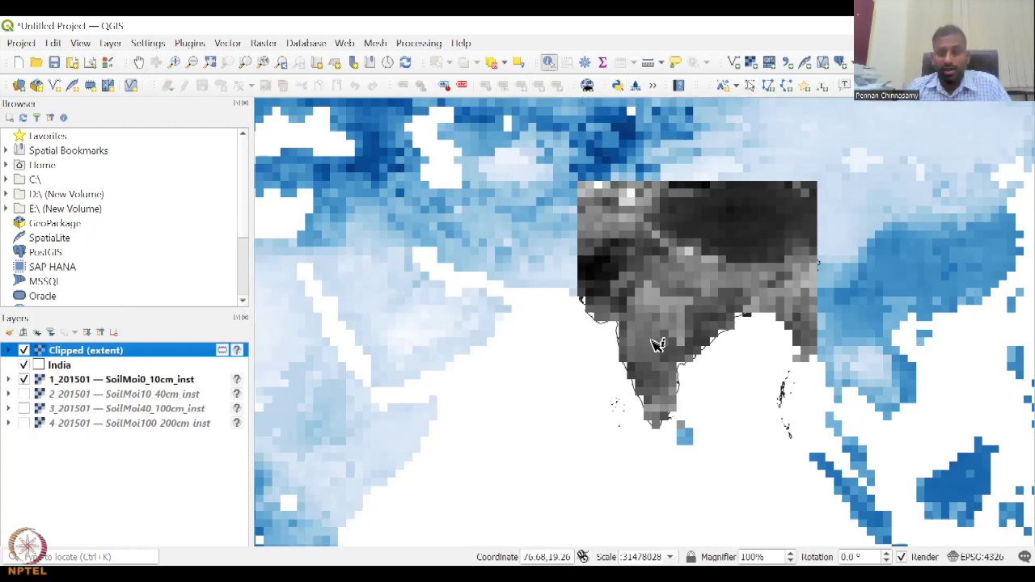
pyautogui.click(668, 414)
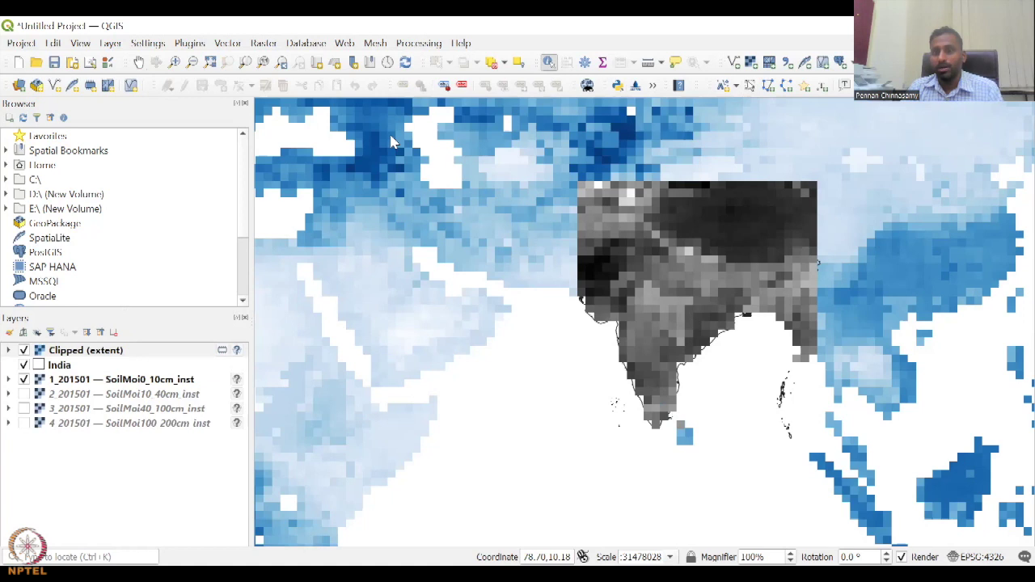
pyautogui.click(815, 261)
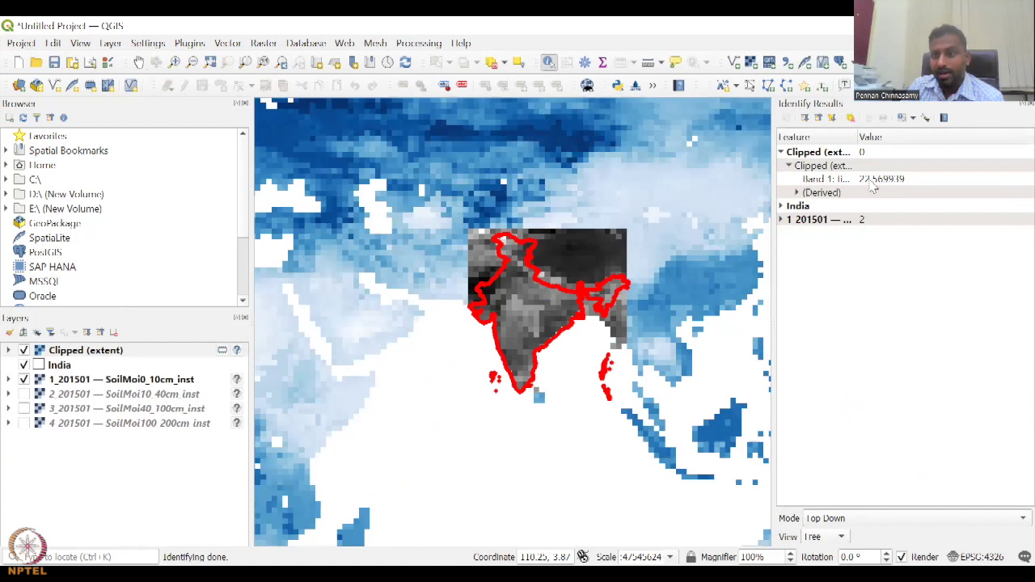
pyautogui.click(783, 221)
pyautogui.click(790, 234)
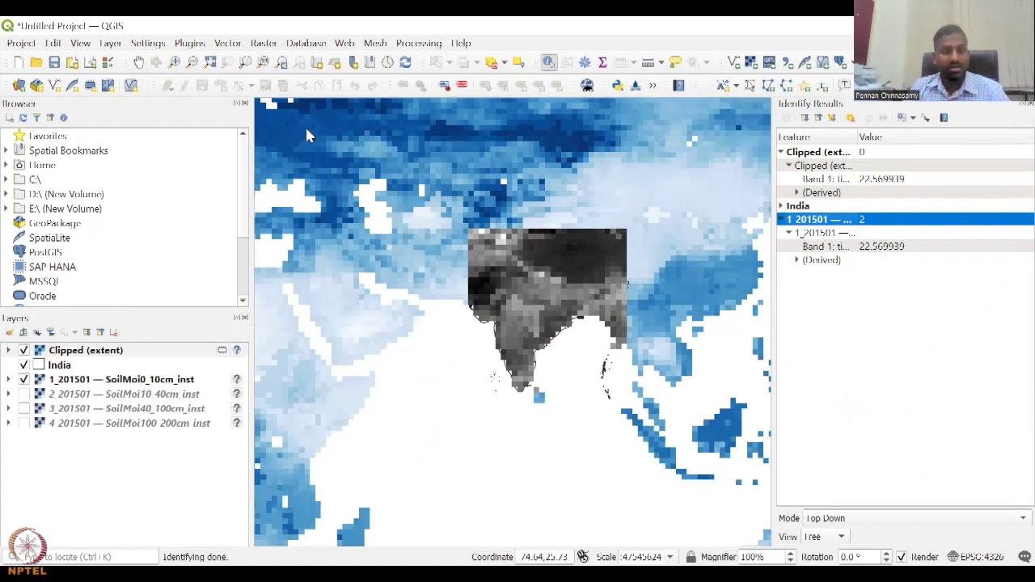
# Step: Start exporting the Clipped (extent) raster to a file with Export > Save As
pyautogui.rightClick(85, 351)
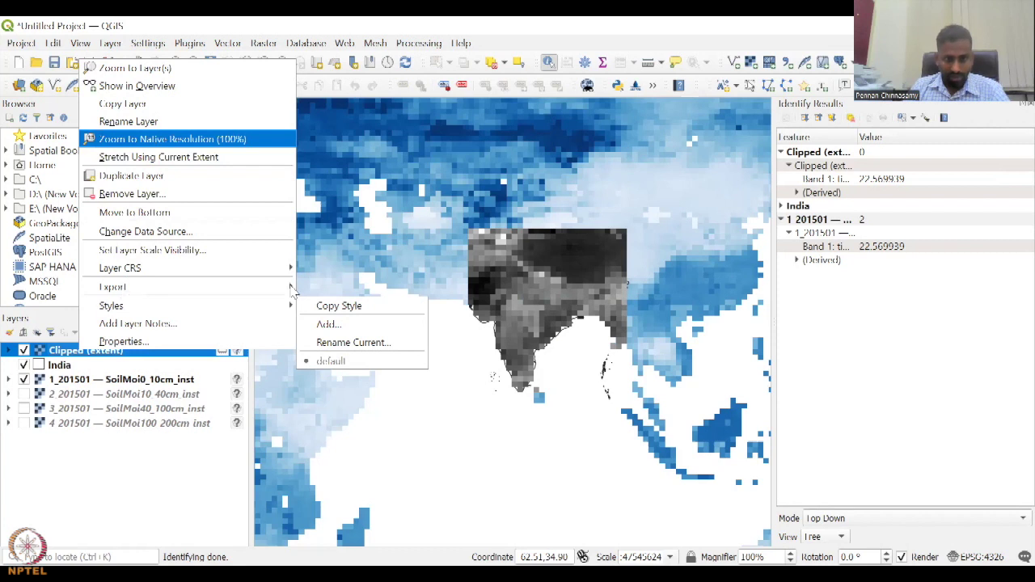
pyautogui.moveTo(121, 291)
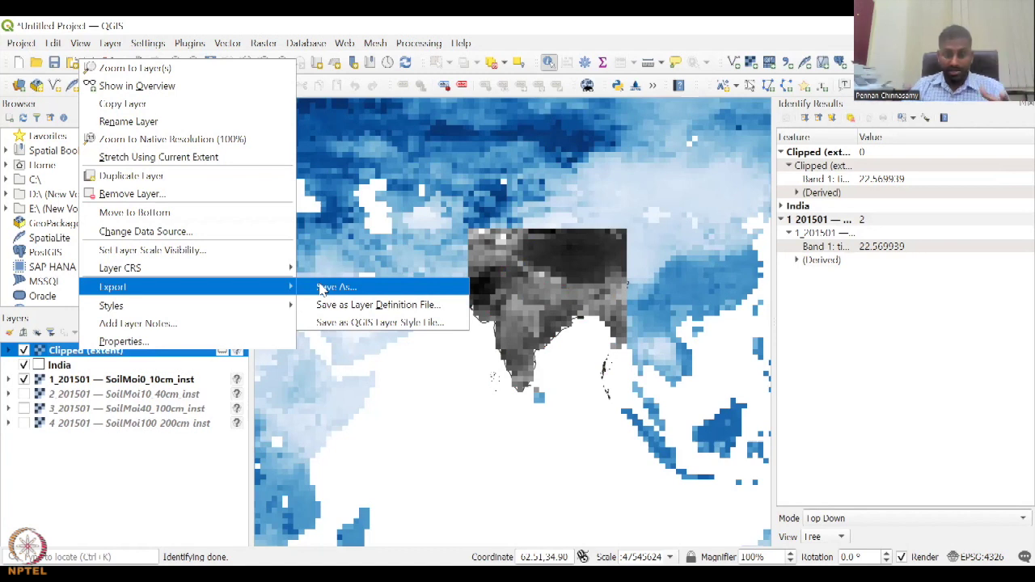
pyautogui.click(323, 289)
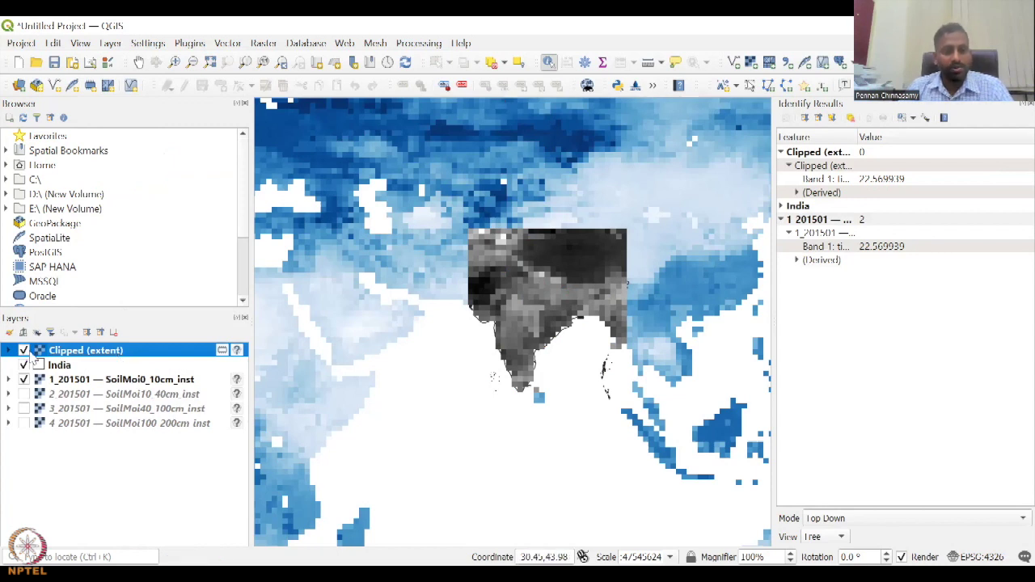
# Step: Hide the Clipped (extent) layer and find Clip Raster by Mask Layer under Raster > Extraction
pyautogui.click(25, 351)
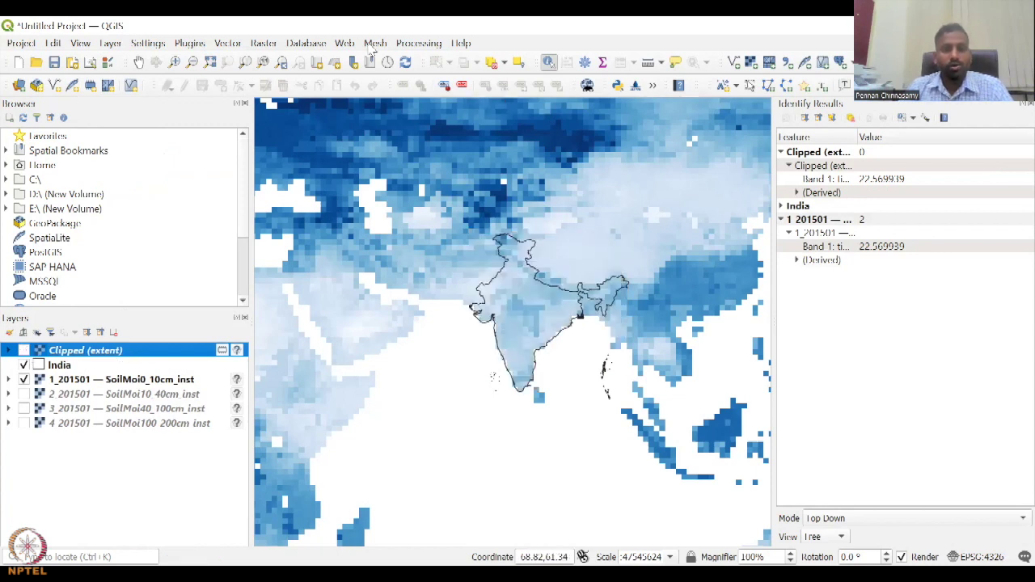
pyautogui.click(270, 45)
pyautogui.moveTo(285, 191)
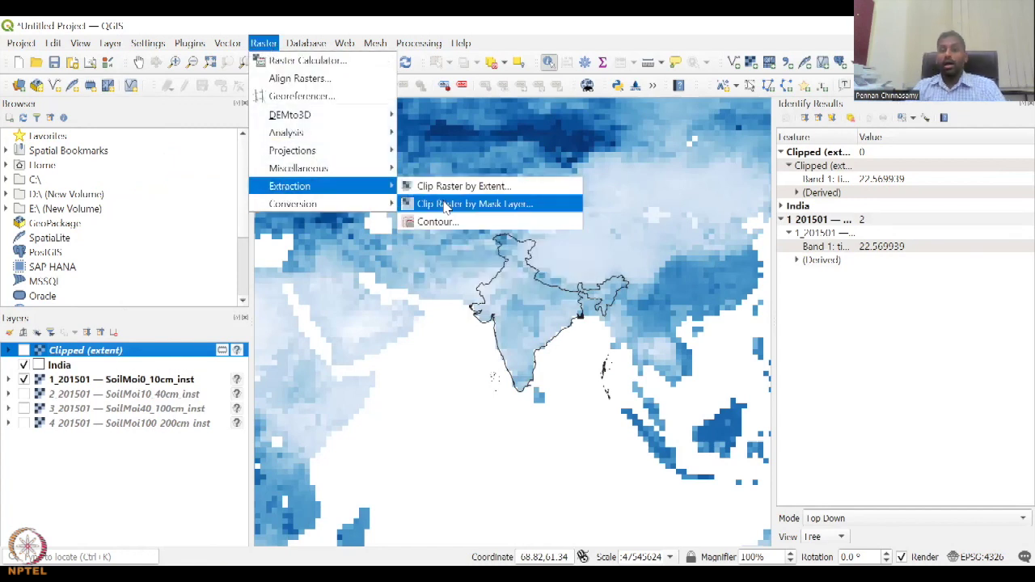
# Step: Launch Clip Raster by Mask Layer with SoilMoi0_10cm_inst as the input raster
pyautogui.click(445, 207)
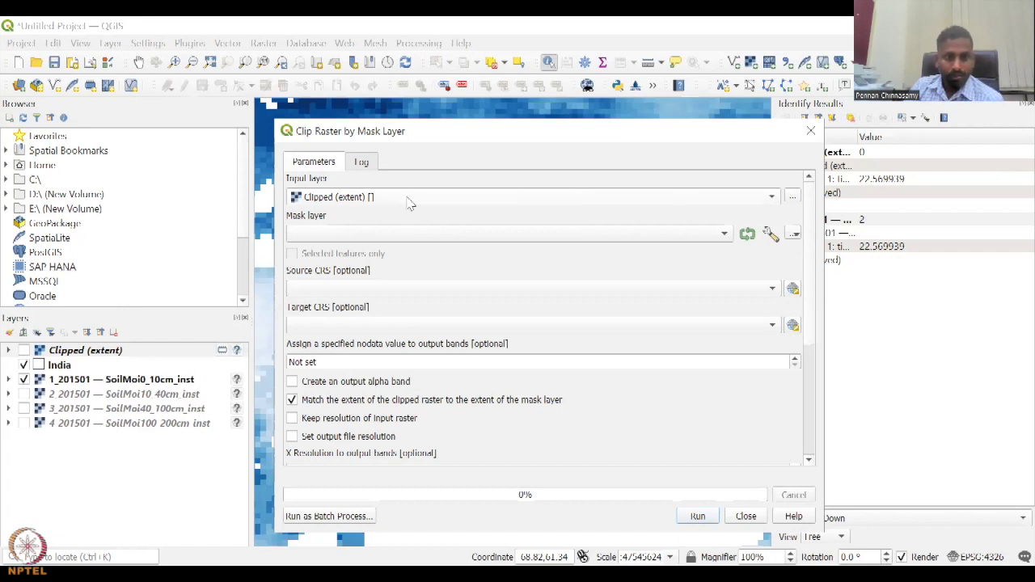
pyautogui.click(409, 201)
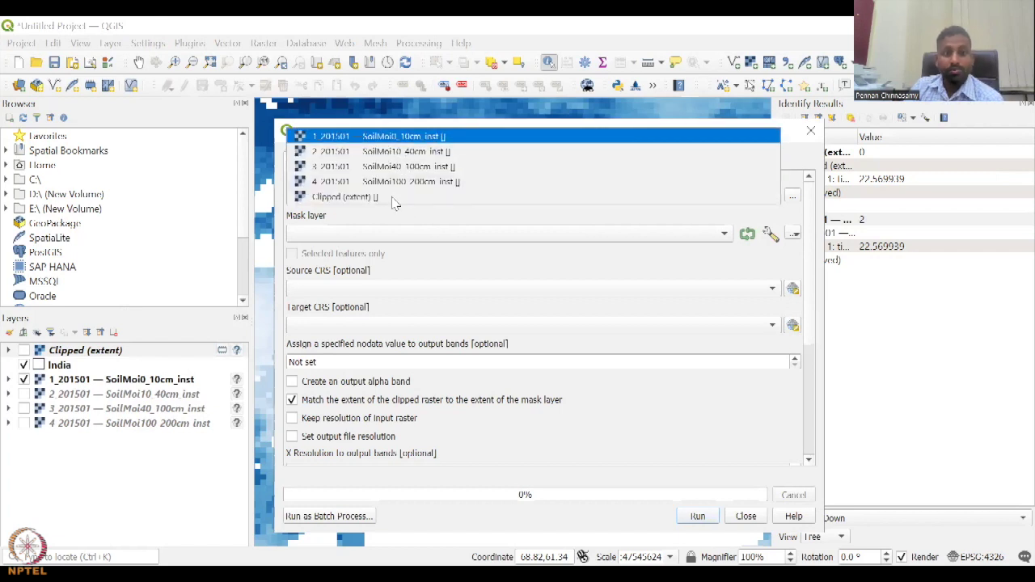
pyautogui.click(325, 208)
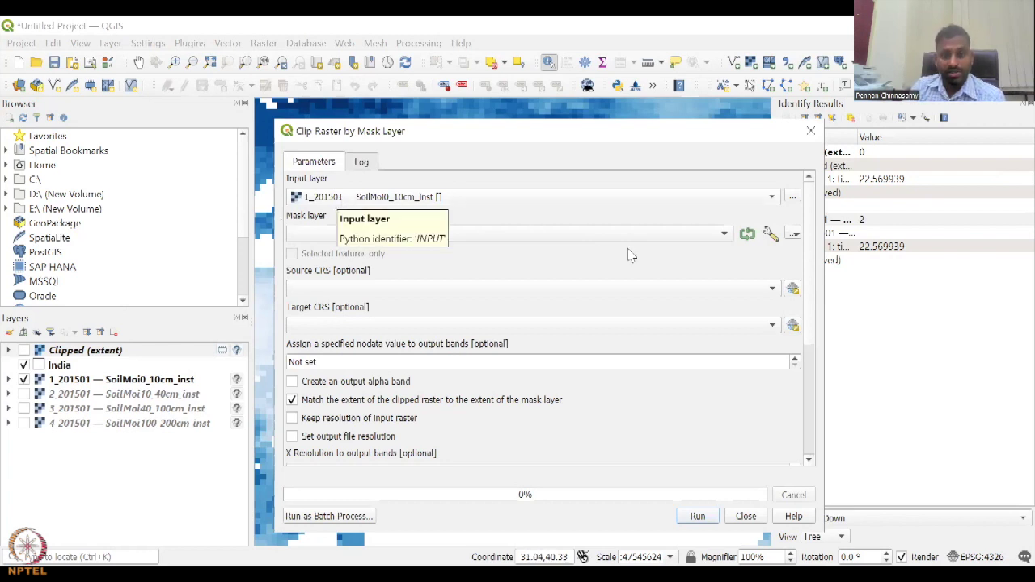
pyautogui.scroll(-1, 691, 241)
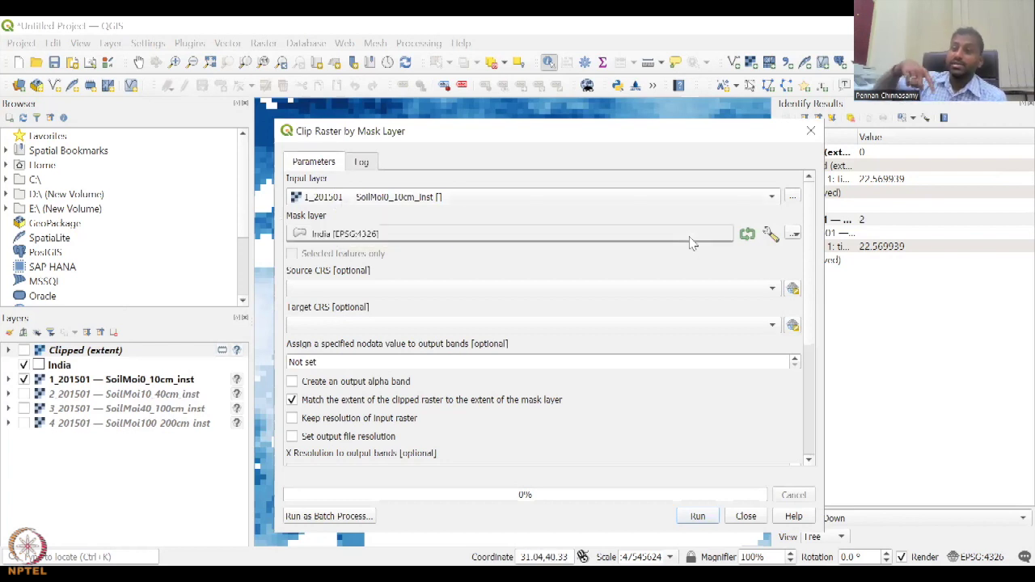
pyautogui.scroll(-1, 628, 234)
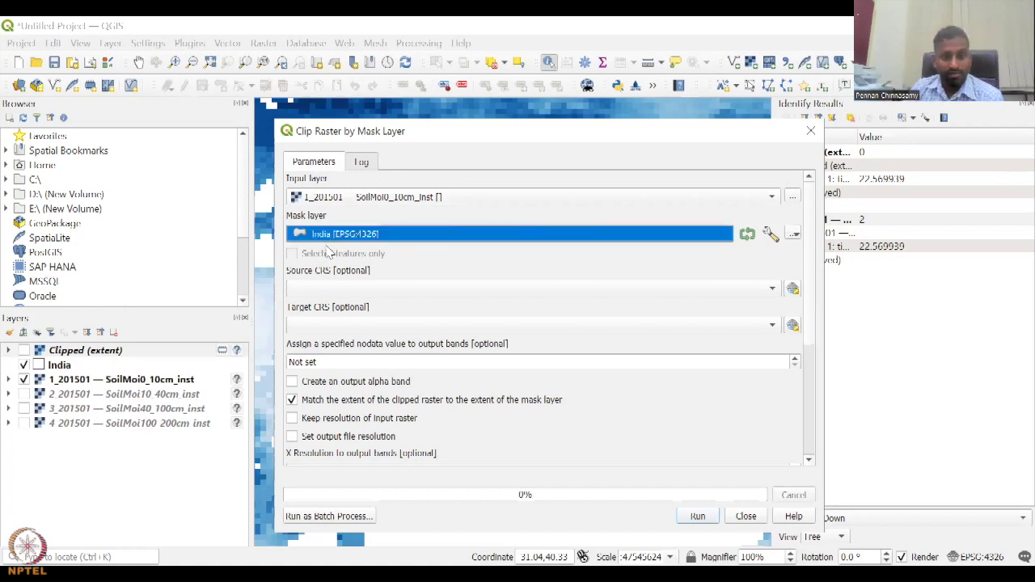
# Step: Set India as the mask layer, run the clip, and return to Parameters after the SRS error
pyautogui.click(451, 349)
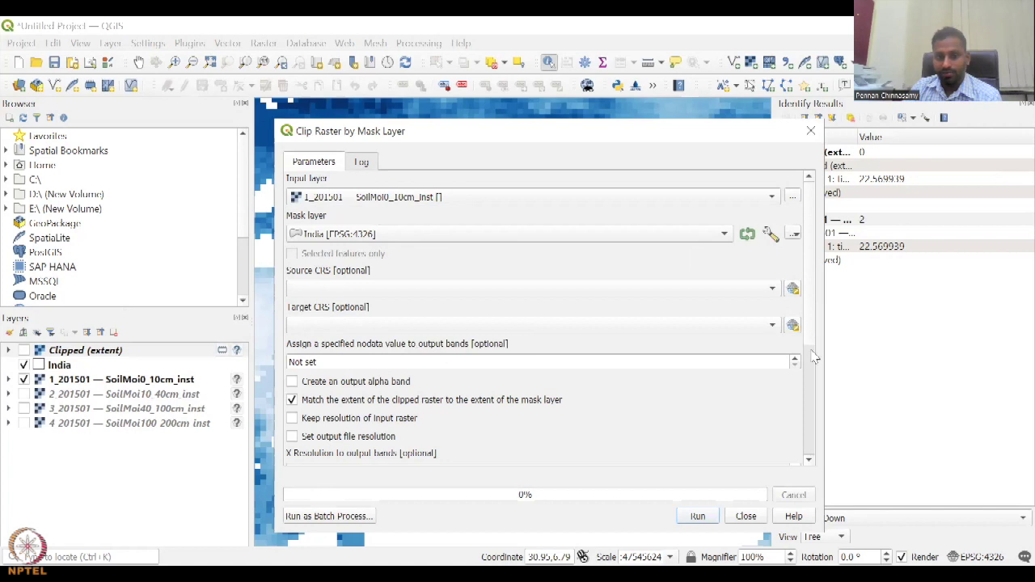
pyautogui.moveTo(812, 358); pyautogui.dragTo(821, 477)
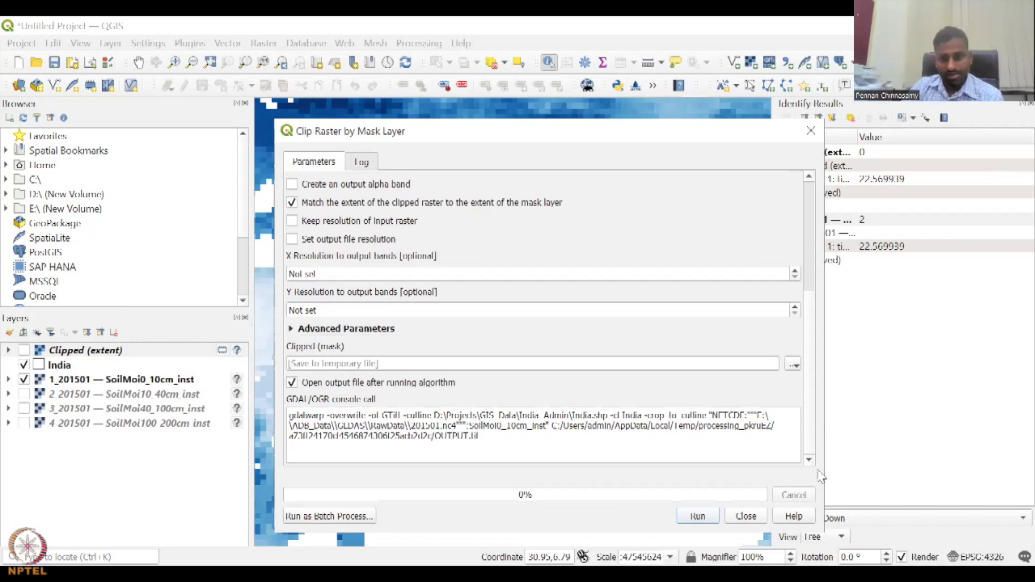
pyautogui.click(704, 521)
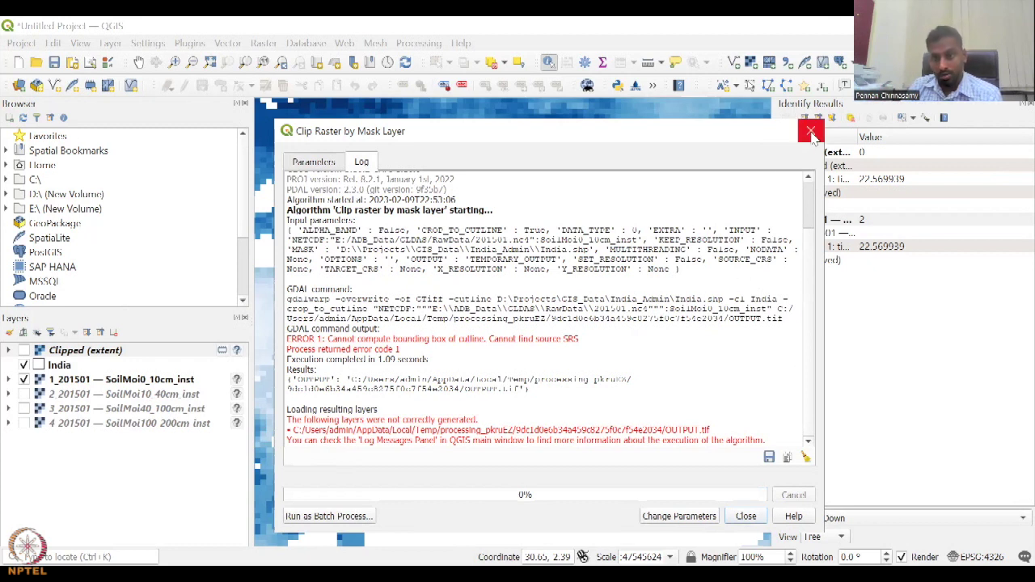
pyautogui.click(319, 164)
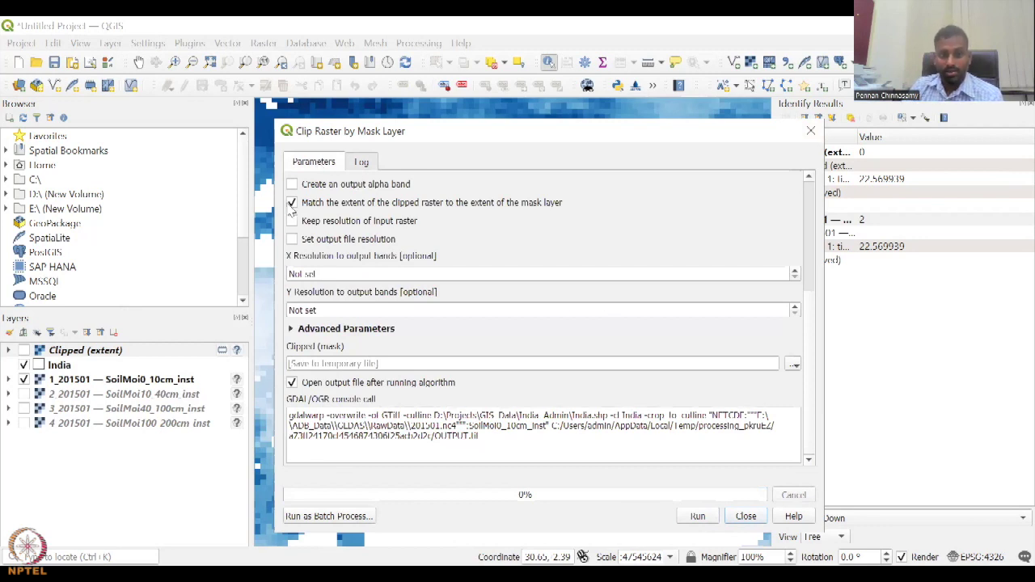
# Step: Turn off matching the output extent to the mask layer and rerun the clip successfully
pyautogui.click(292, 203)
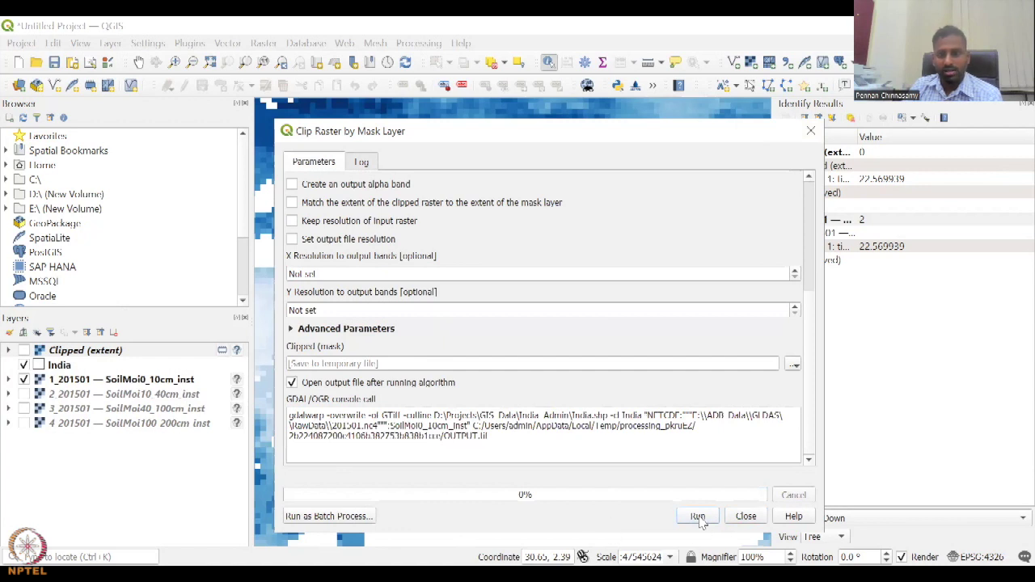
pyautogui.click(698, 517)
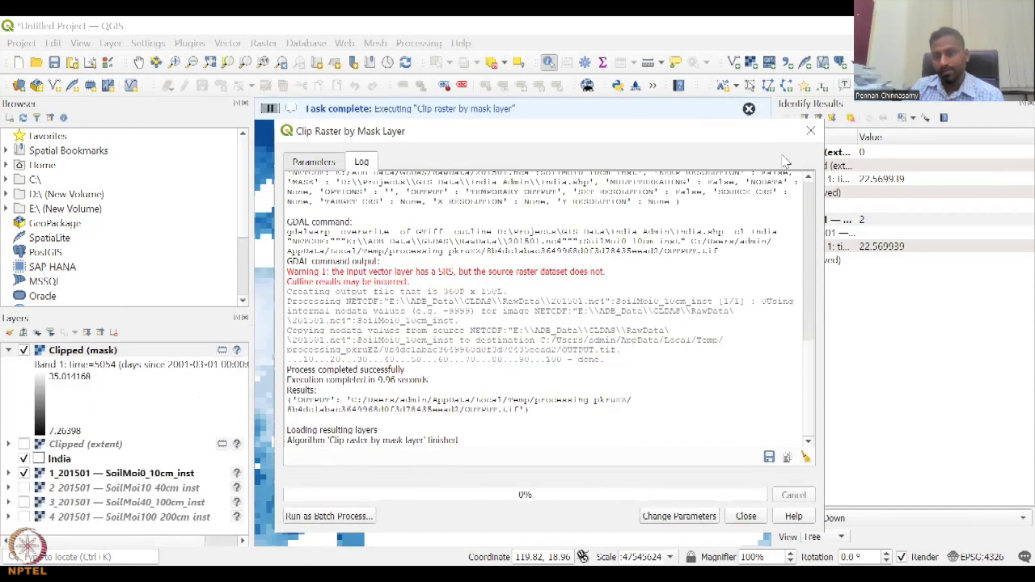
pyautogui.moveTo(784, 141); pyautogui.dragTo(673, 182)
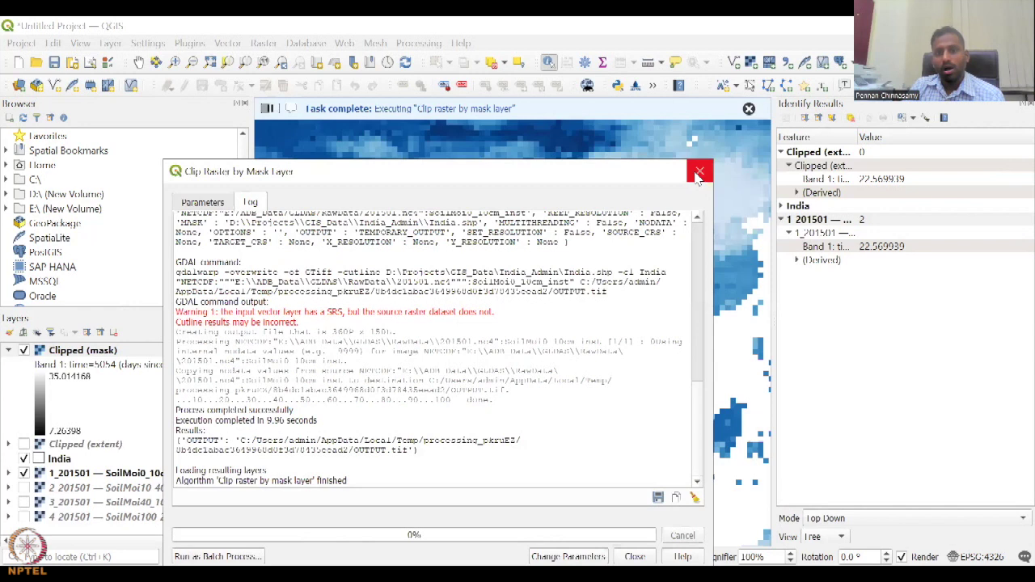
# Step: Close the clip dialog and zoom into northern India to inspect the Clipped (mask) raster
pyautogui.click(699, 172)
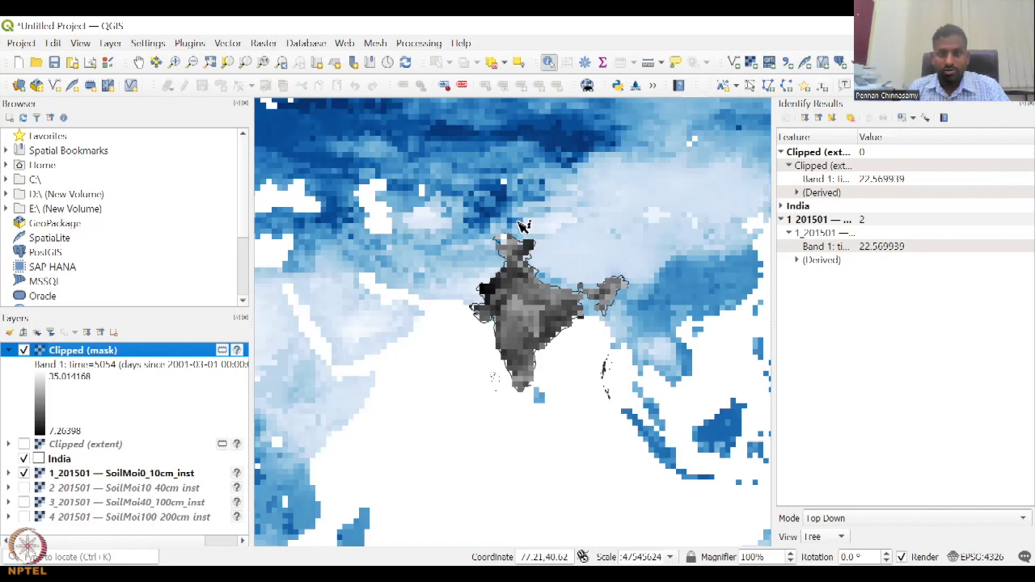
pyautogui.scroll(1, 503, 250)
pyautogui.scroll(1, 521, 271)
pyautogui.scroll(1, 530, 284)
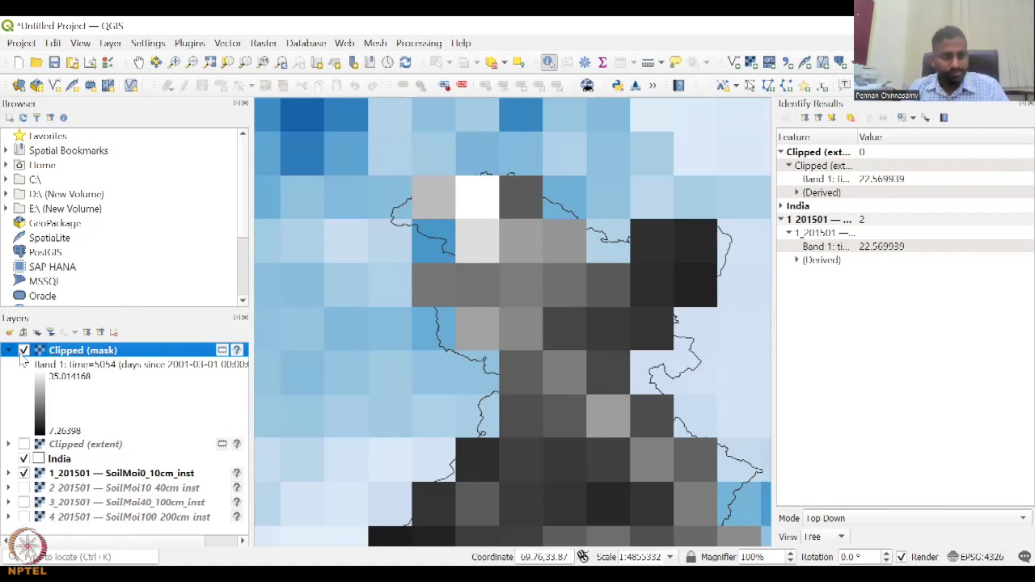
# Step: Hide 1_201501 SoilMoi0_10cm_inst, zoom out, and pan to centre the clipped India raster
pyautogui.click(24, 473)
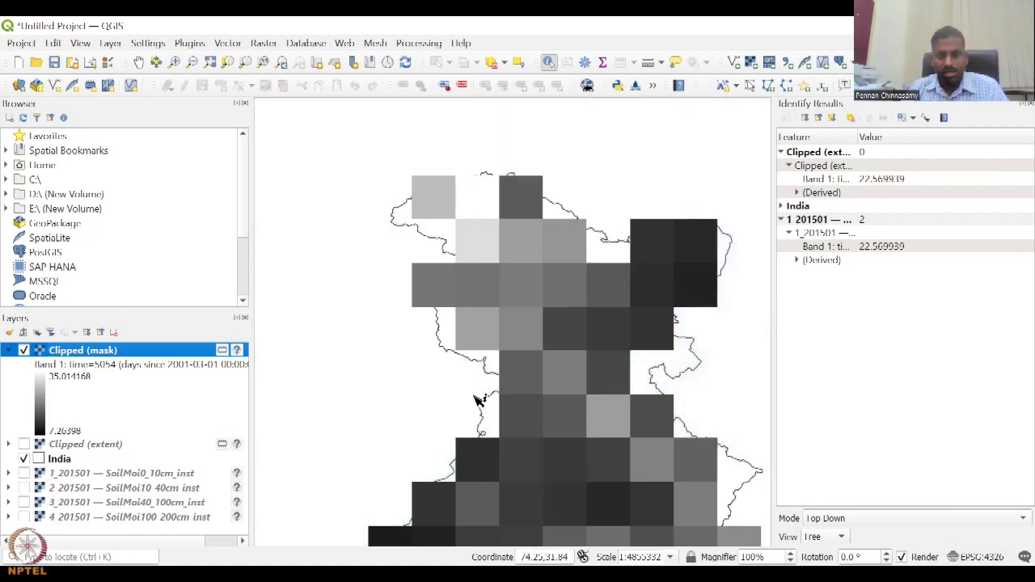
pyautogui.scroll(-1, 479, 400)
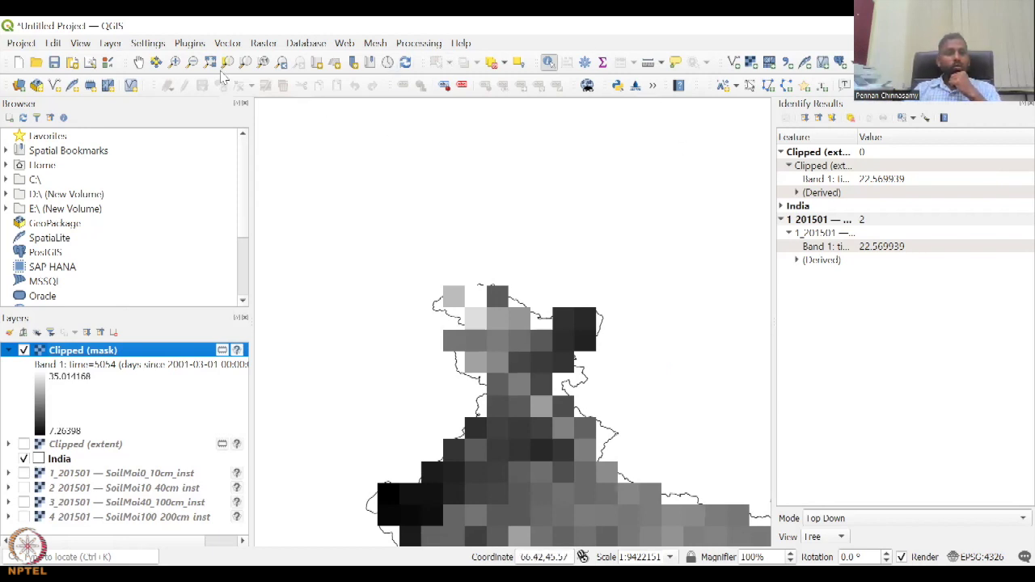
pyautogui.click(139, 63)
pyautogui.moveTo(521, 303); pyautogui.dragTo(521, 298)
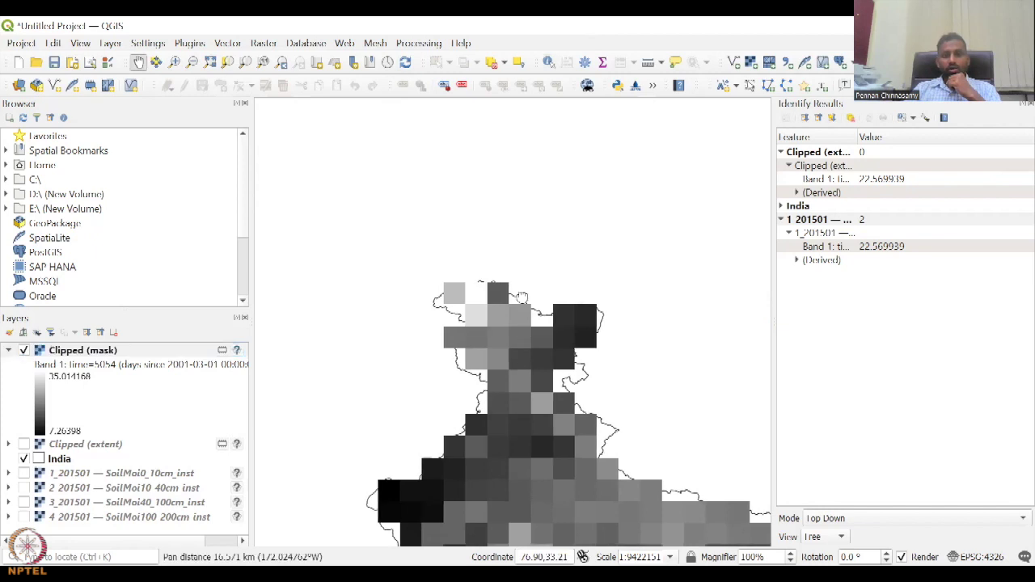
pyautogui.moveTo(527, 365); pyautogui.dragTo(451, 164)
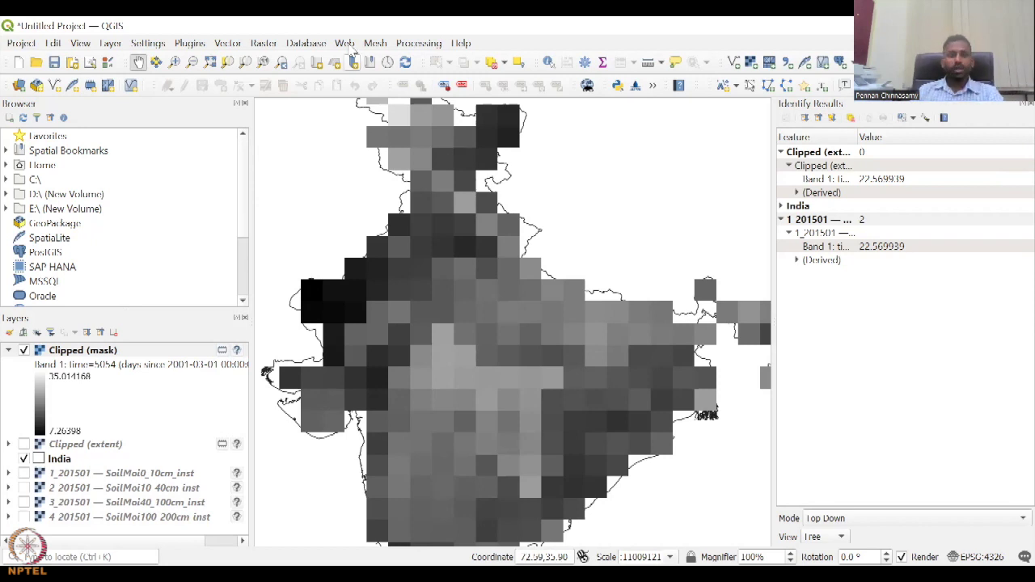
pyautogui.click(256, 45)
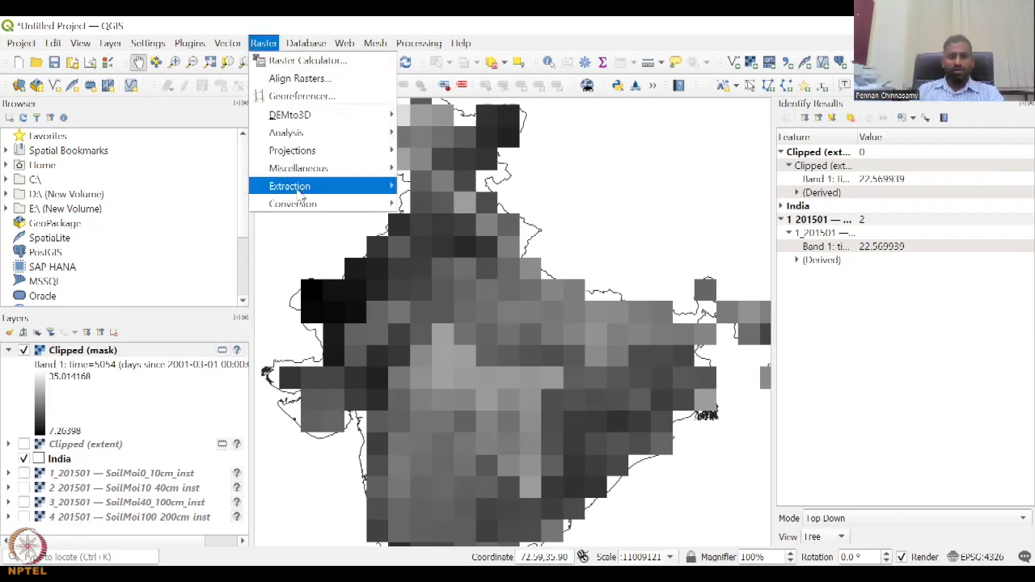
pyautogui.moveTo(347, 186)
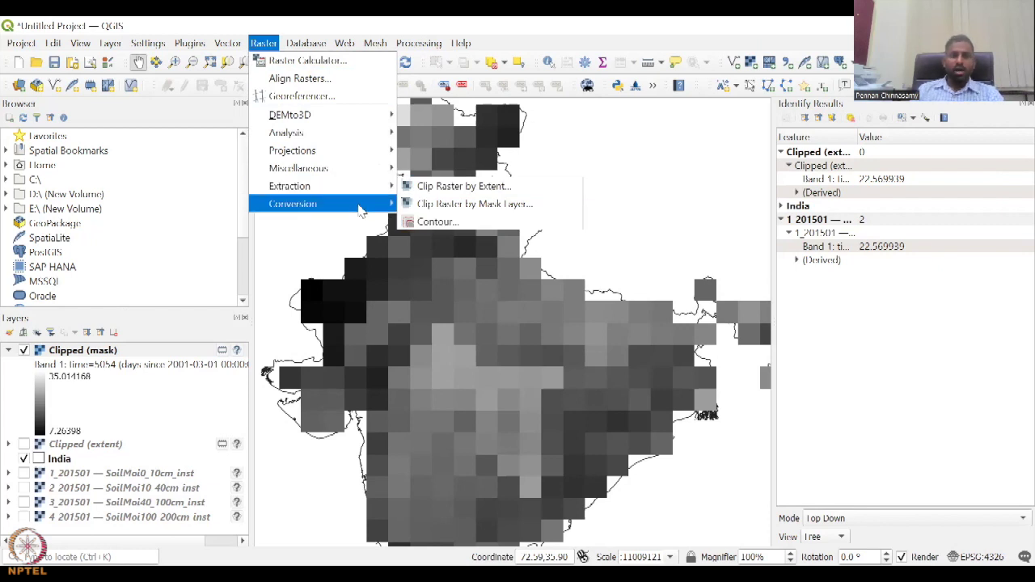
pyautogui.moveTo(362, 211)
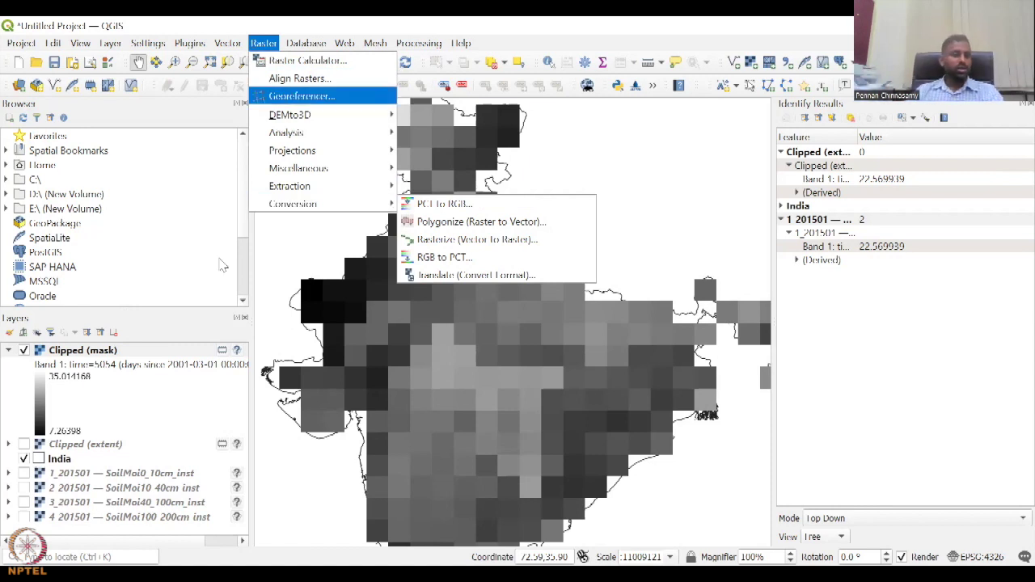
pyautogui.press('Right')
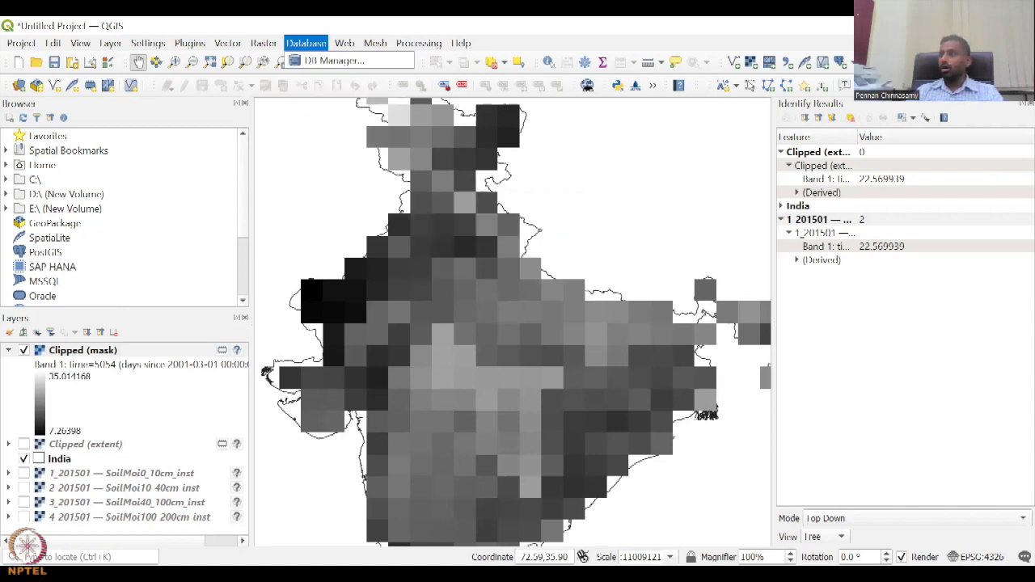
pyautogui.press('Return')
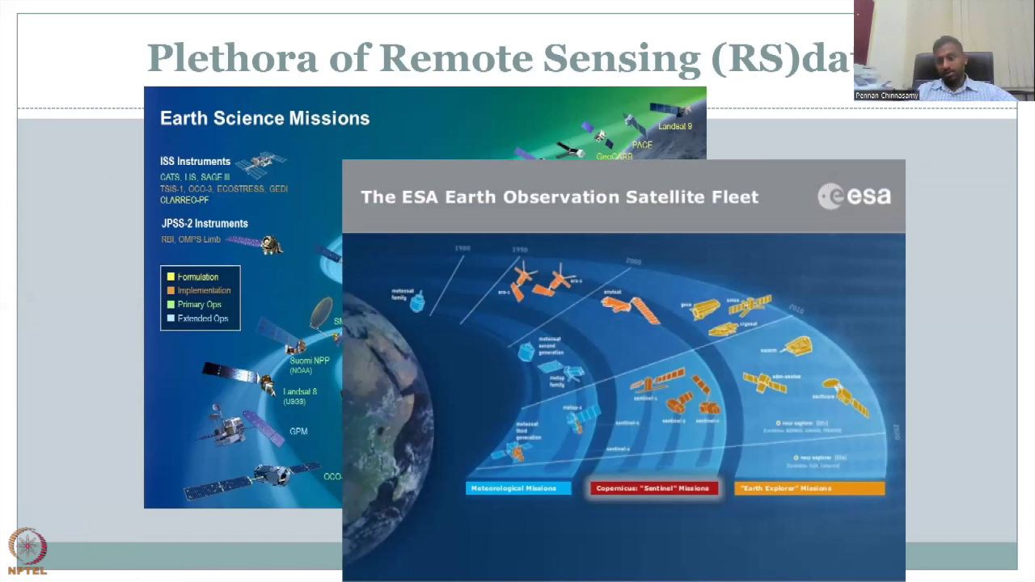
# Step: Reveal the Indian space programme image and then the BIG DATA? callout on slide 4
pyautogui.press('Right')
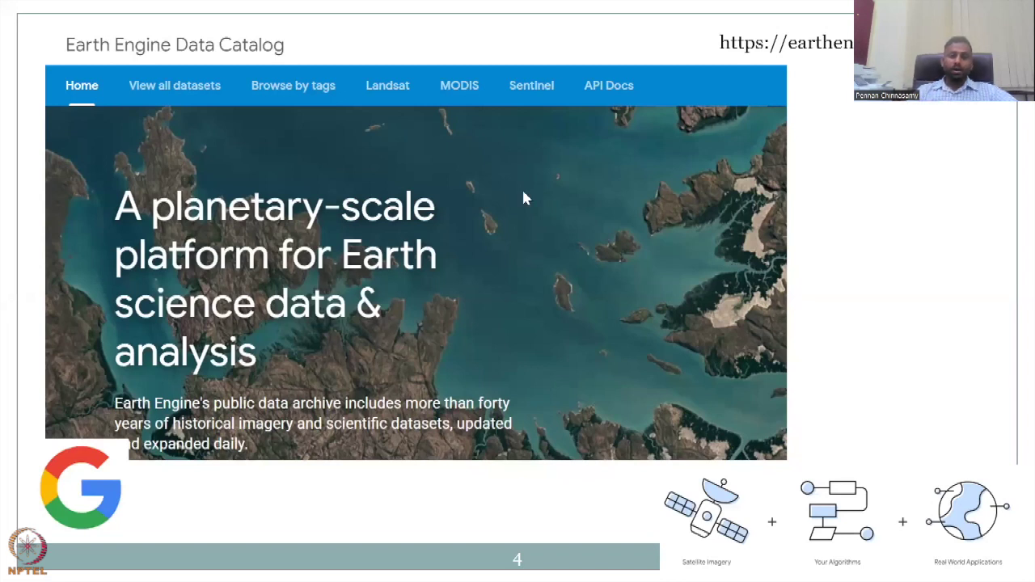
pyautogui.press('Right')
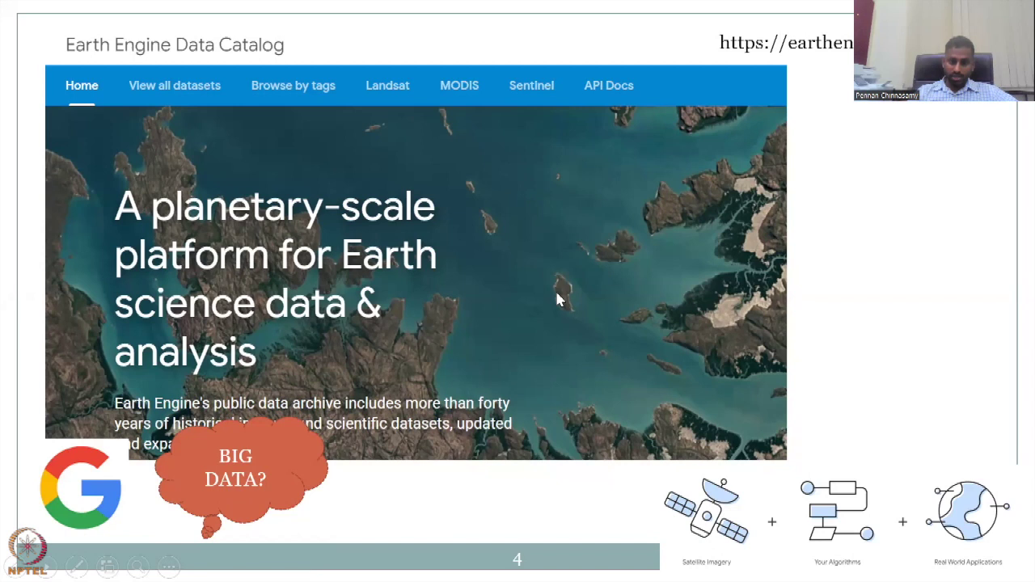
pyautogui.press('Right')
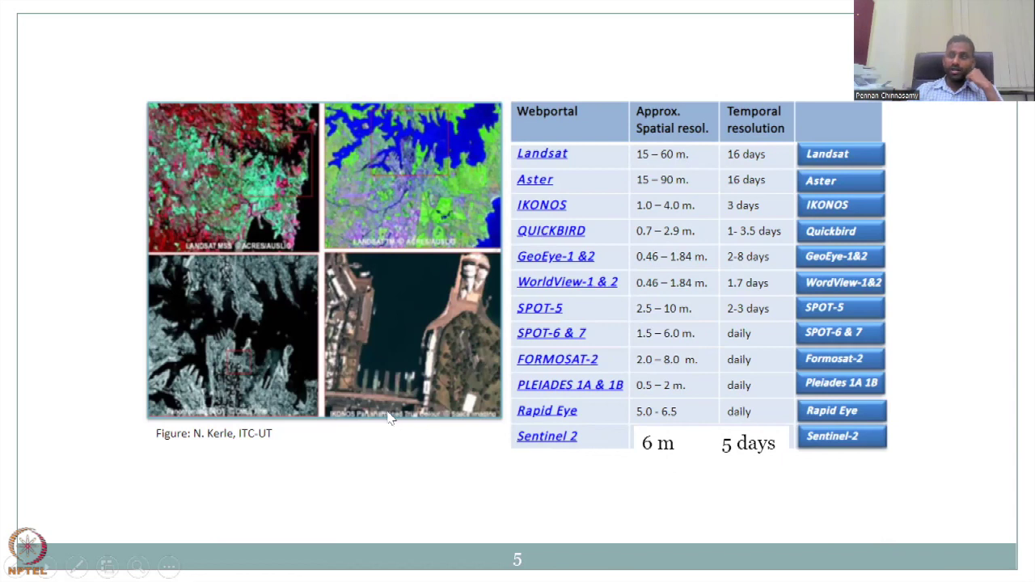
# Step: Advance the slideshow to slide 6 showing the ISRO satellite fleet
pyautogui.click(366, 392)
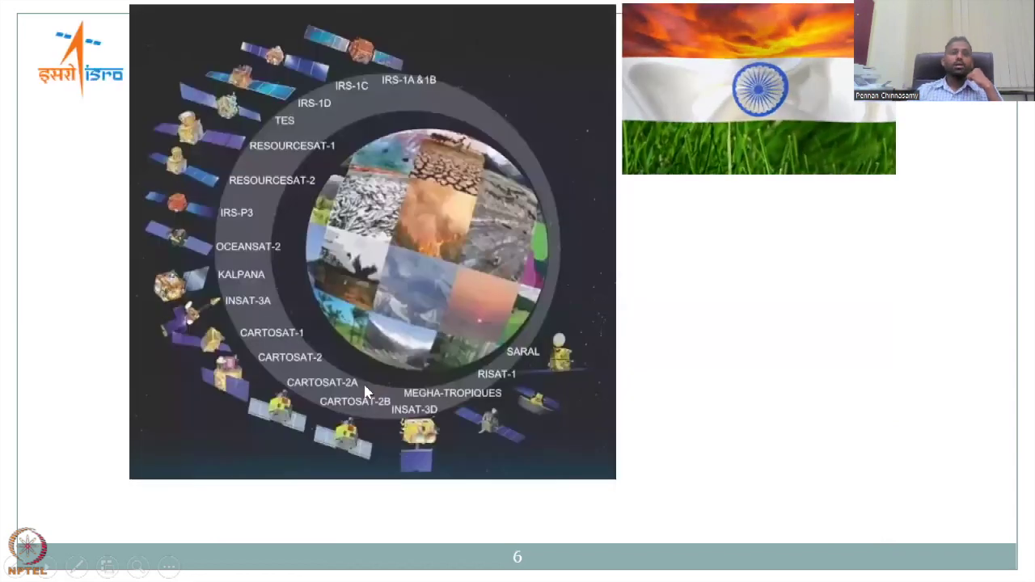